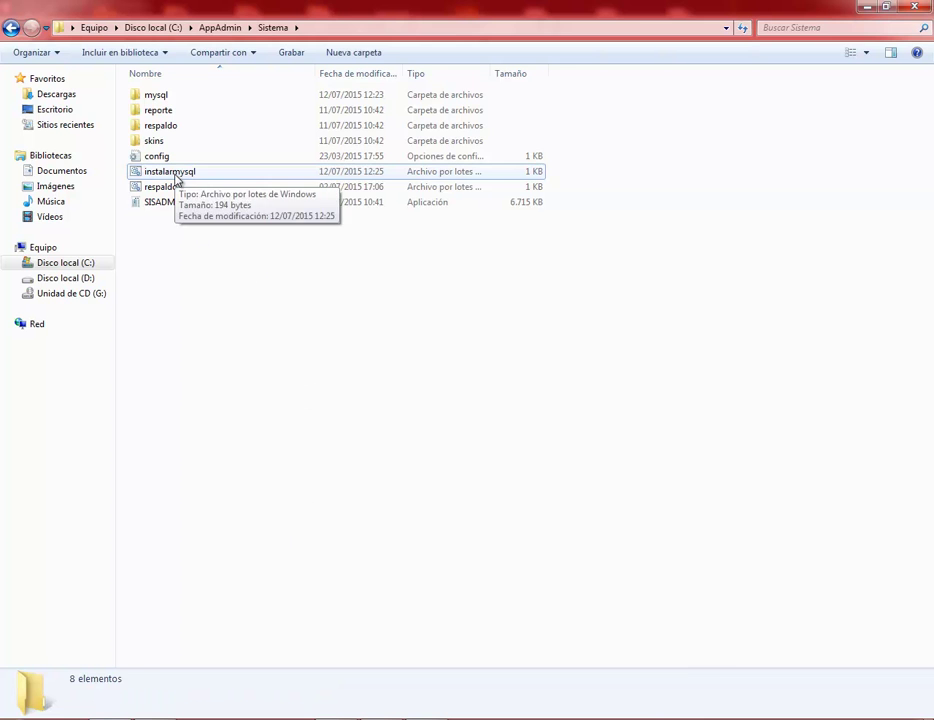
Open the instalarmysql batch file for editing and highlight the service name mysql_adm in the install command.
right_click(181, 177)
left_click(238, 206)
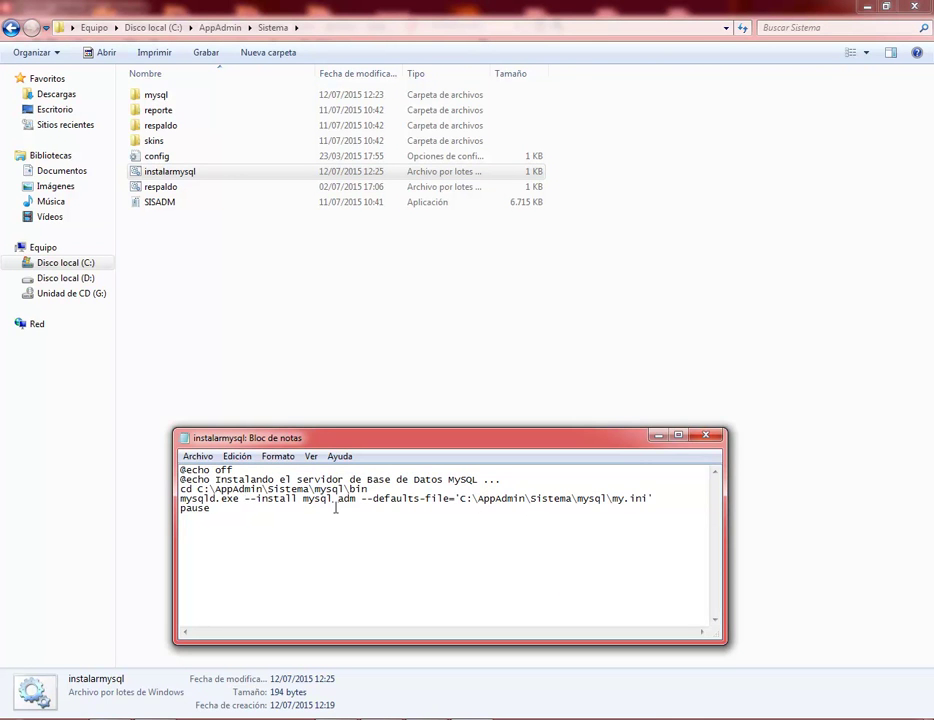
left_click_drag(302, 498, 357, 503)
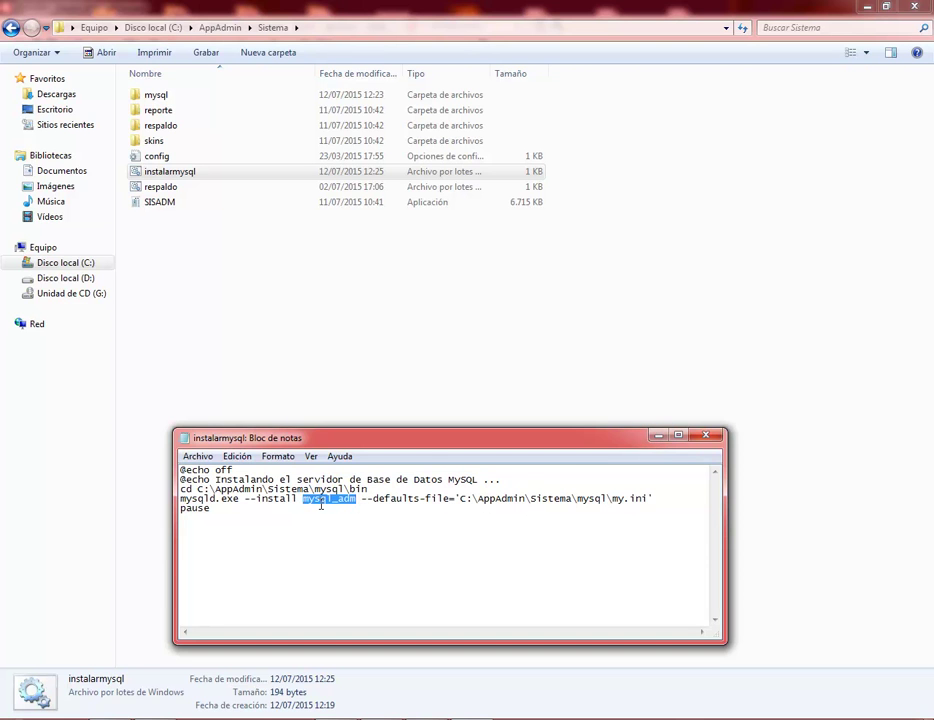
left_click(657, 440)
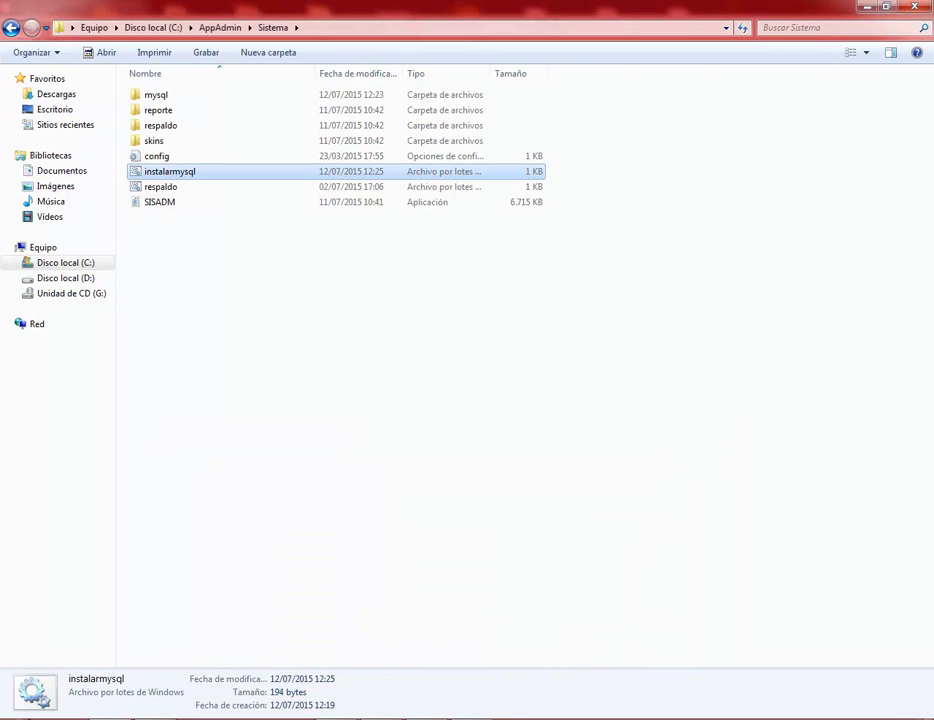
Search Windows for "serv" and open the Servicios console.
left_click(42, 706)
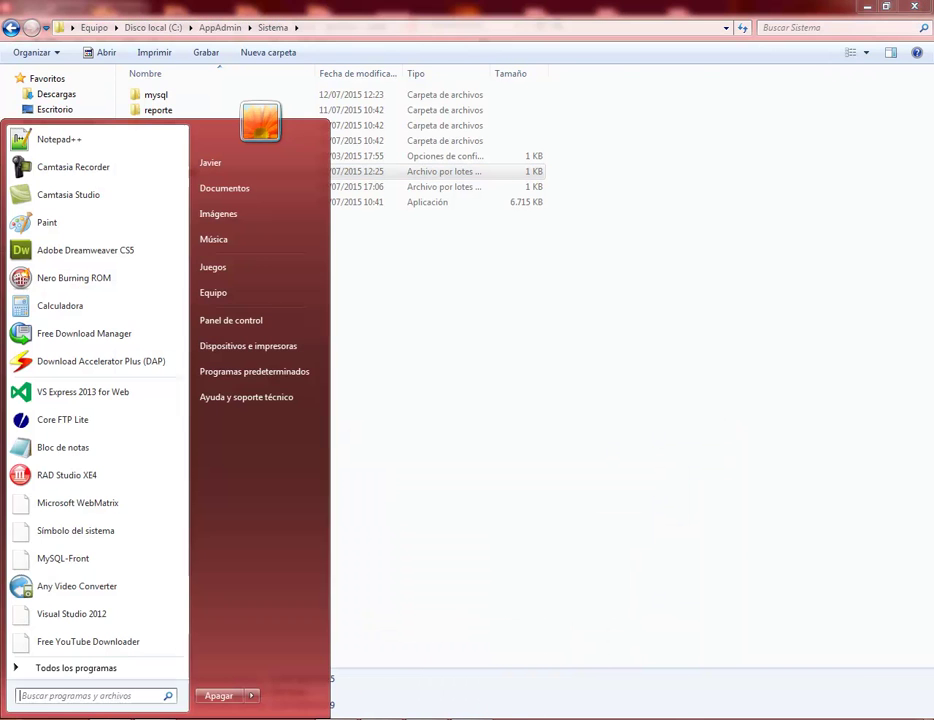
left_click(62, 696)
type("ser")
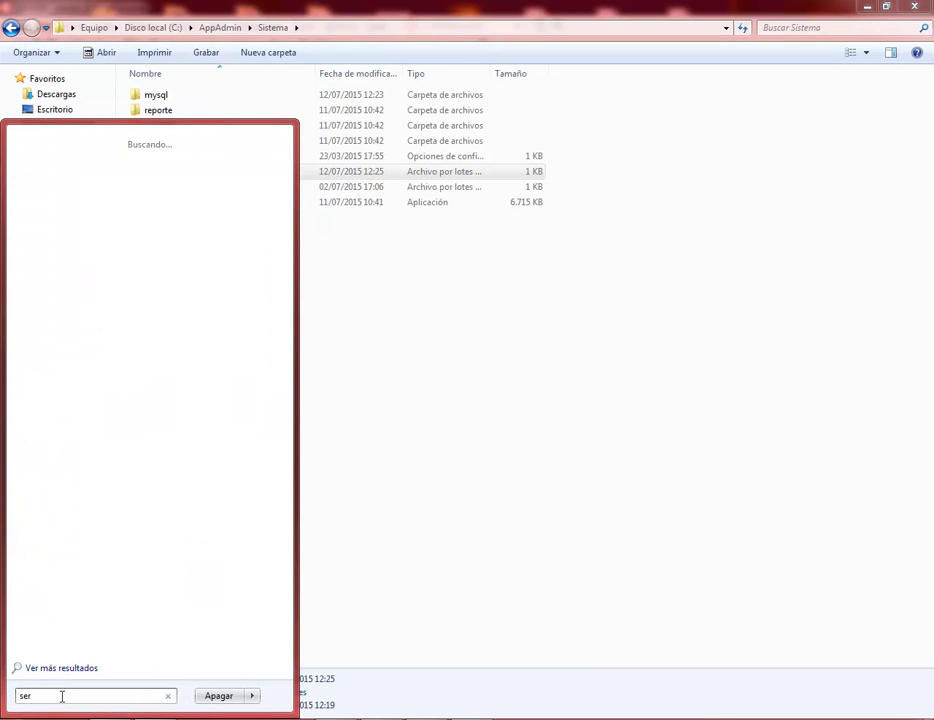
key("BackSpace")
key("BackSpace")
type("erv")
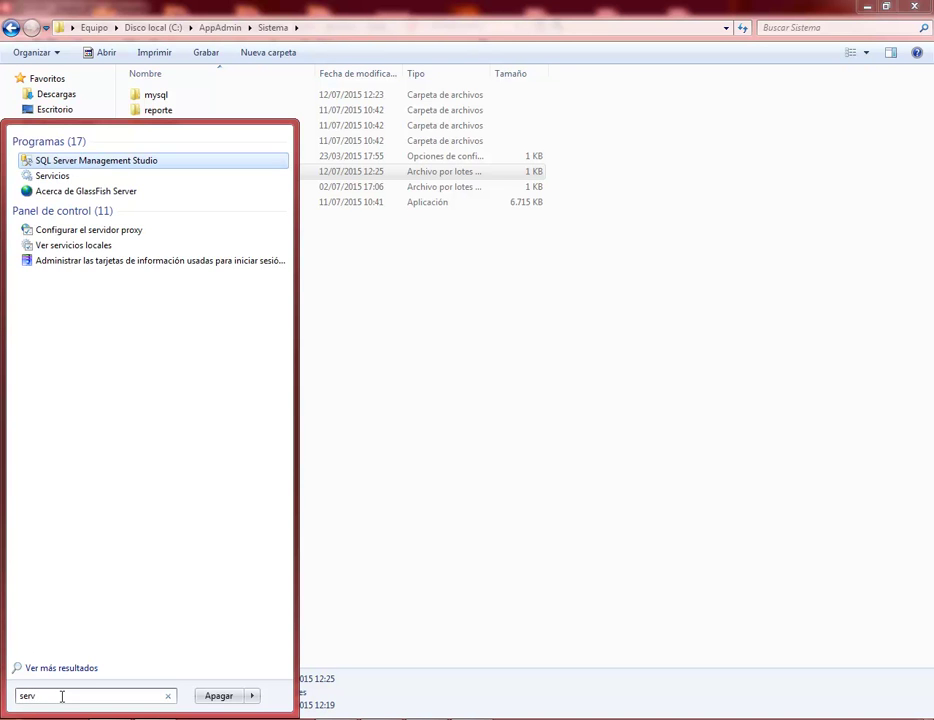
left_click(50, 176)
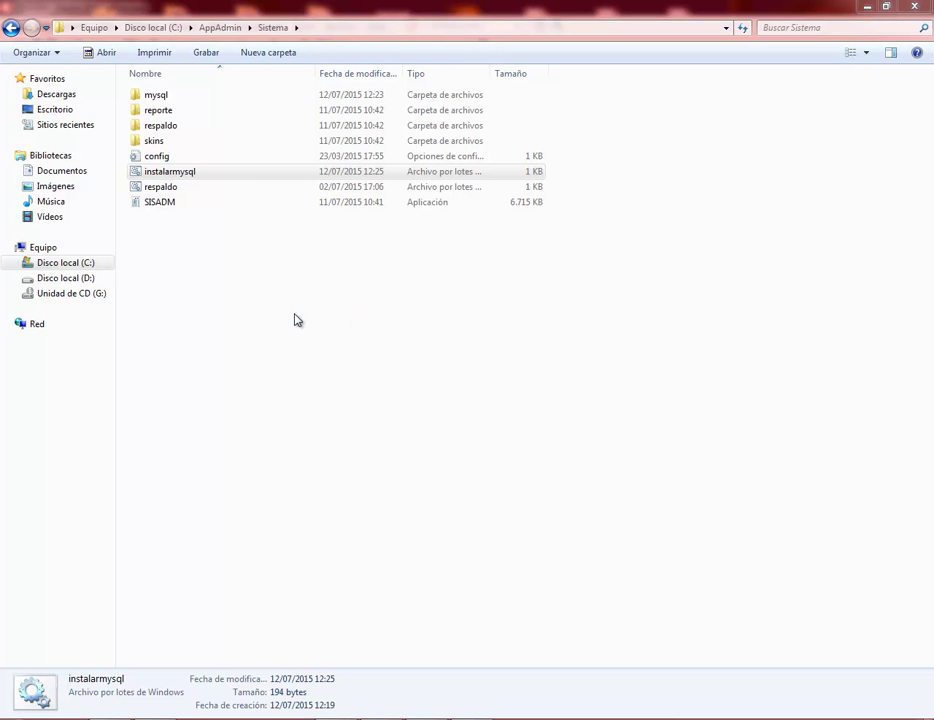
left_click(490, 705)
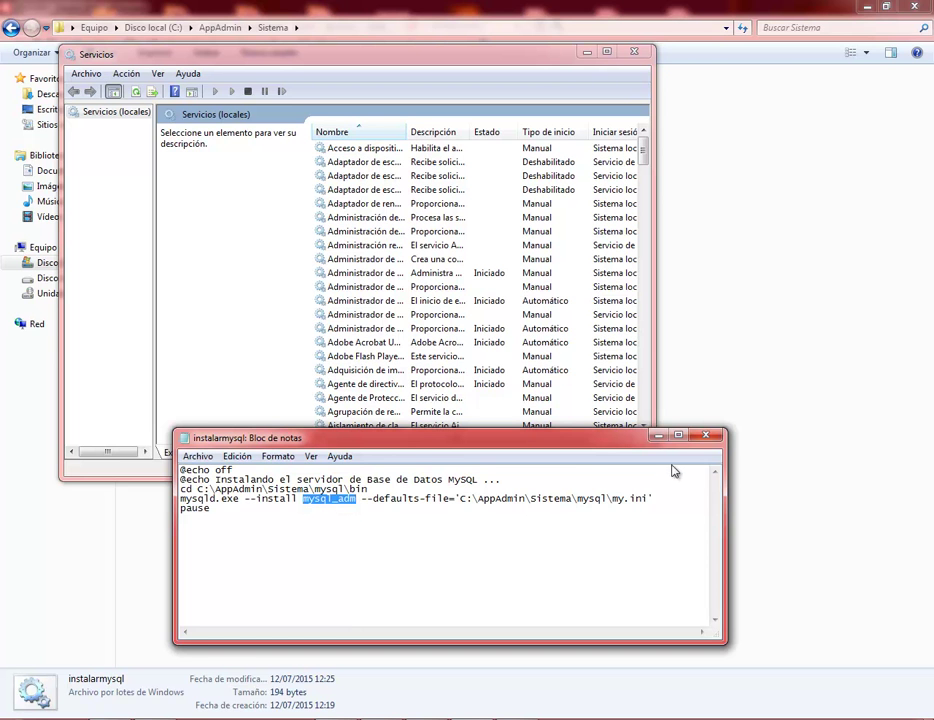
left_click(660, 436)
Examine the properties of the mysql_adm service, reading its full executable path to the end.
left_click_drag(641, 152, 657, 292)
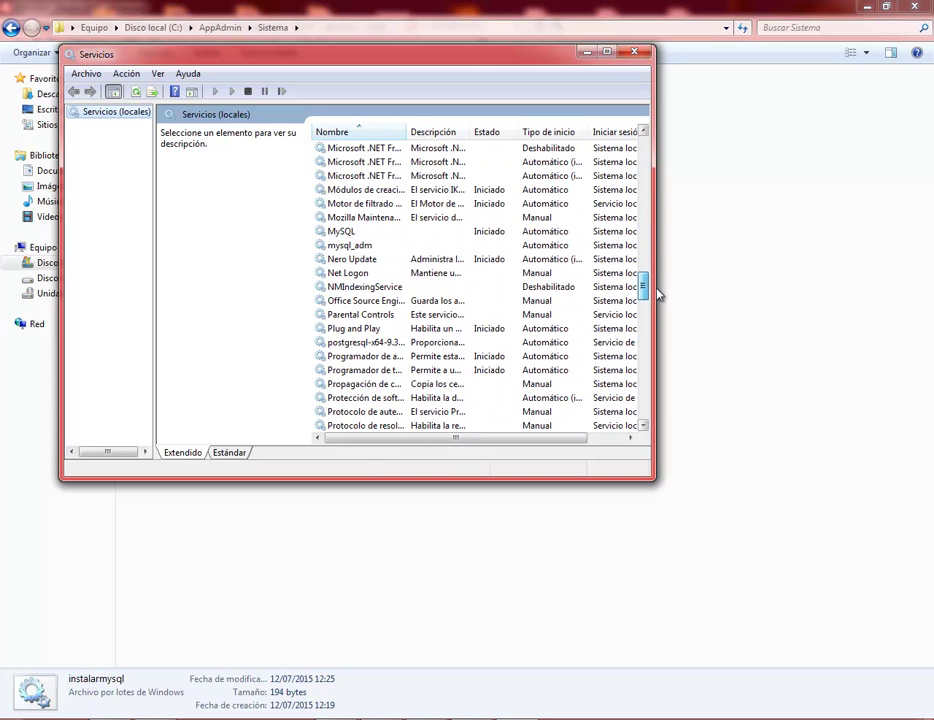
left_click(367, 247)
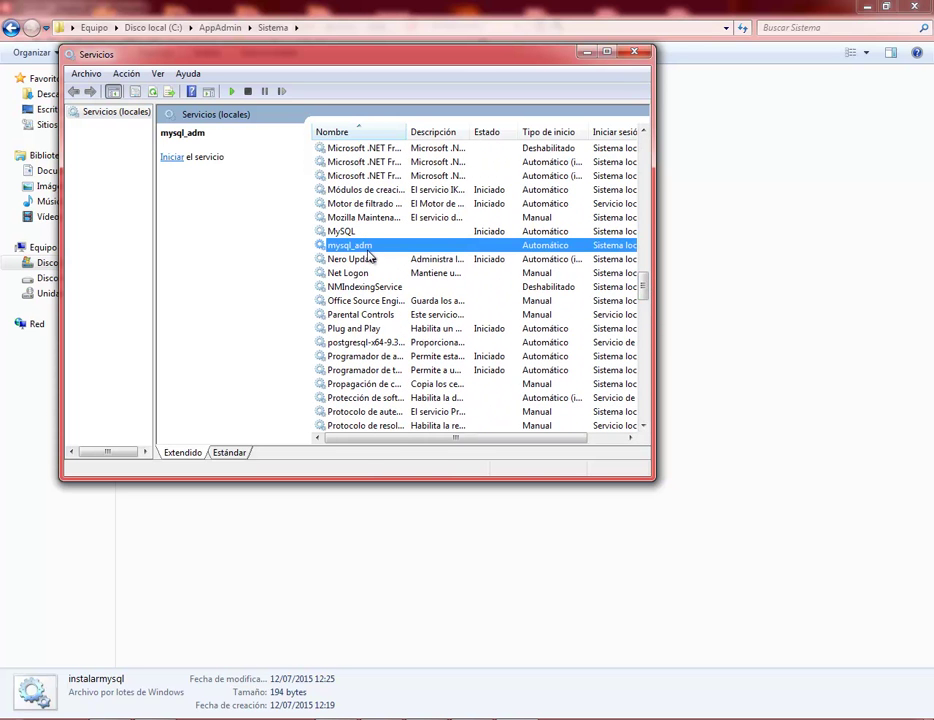
right_click(494, 250)
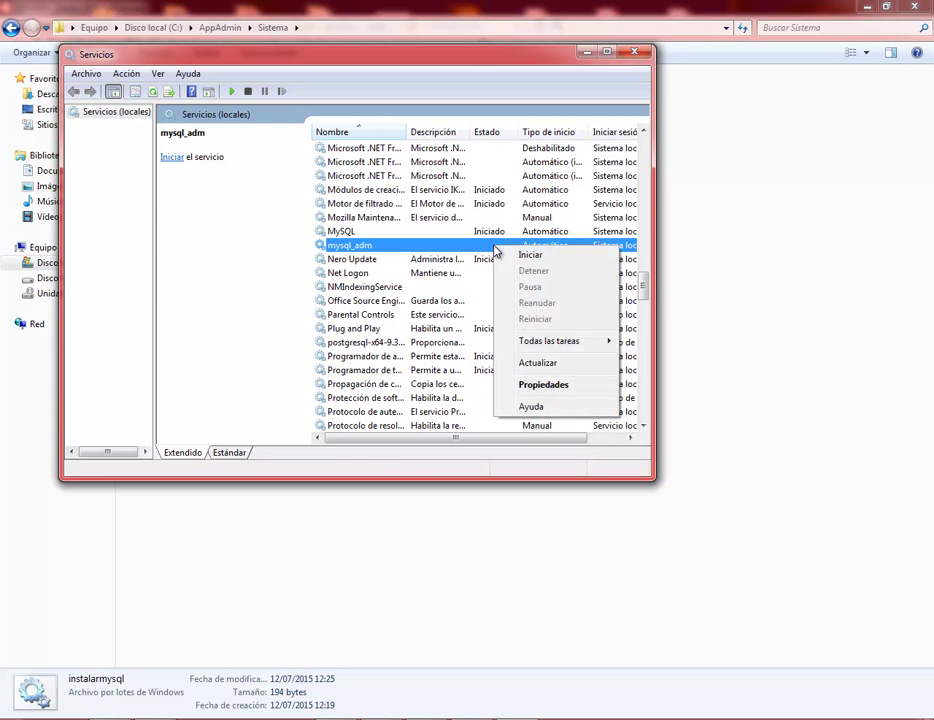
left_click(549, 387)
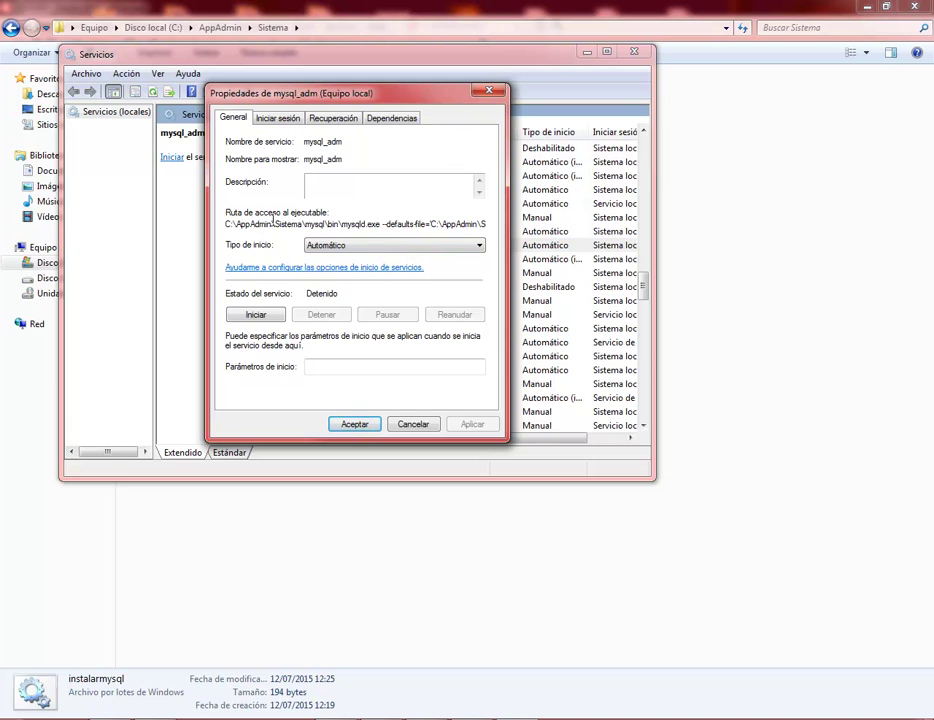
left_click_drag(253, 224, 490, 225)
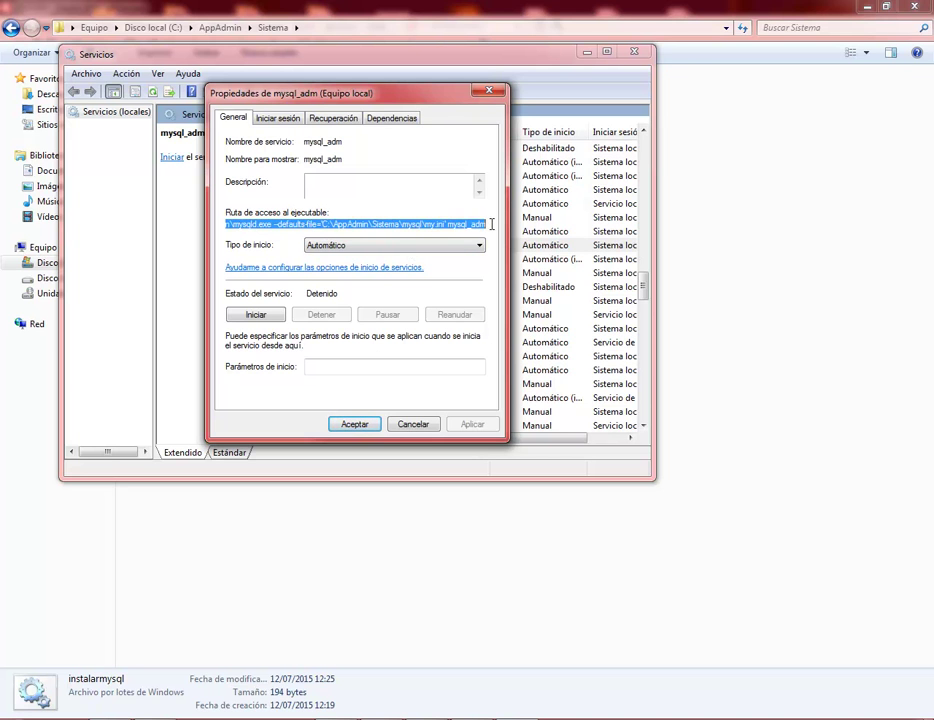
left_click(450, 226)
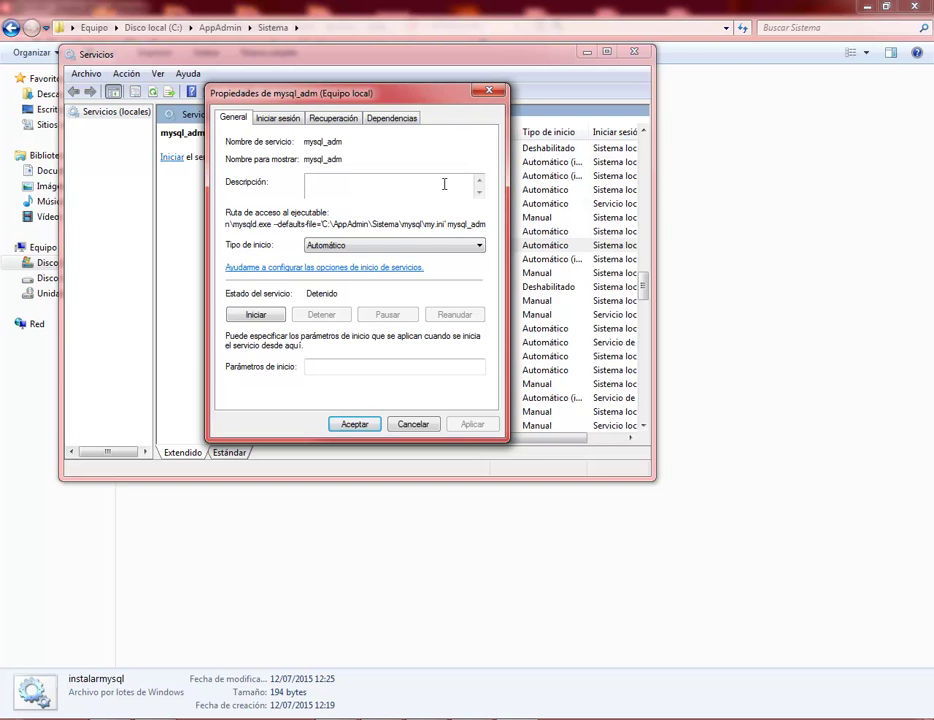
left_click(490, 91)
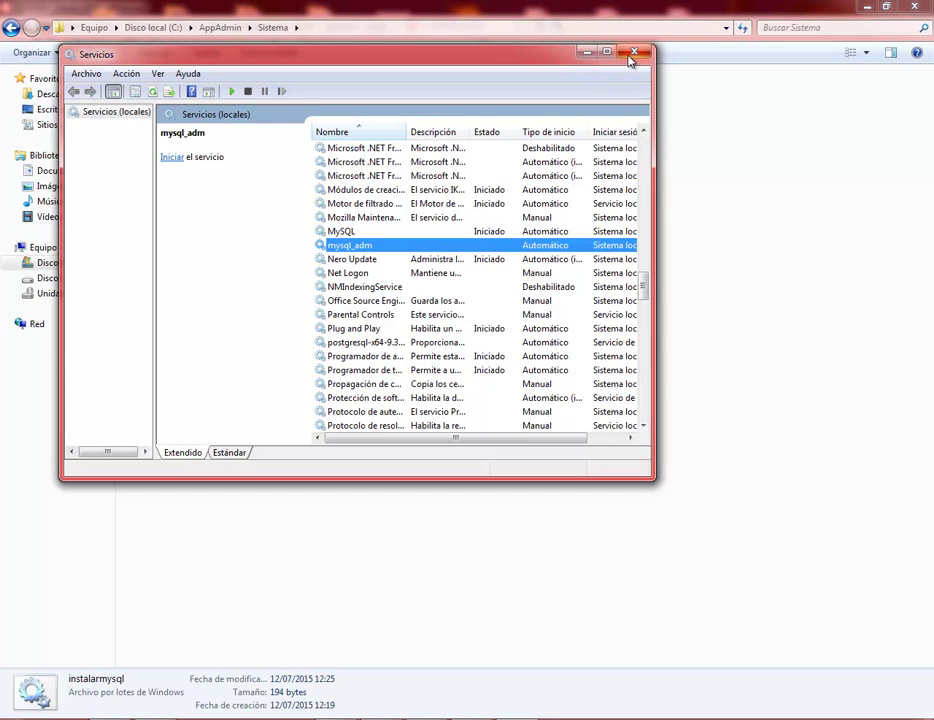
left_click(590, 56)
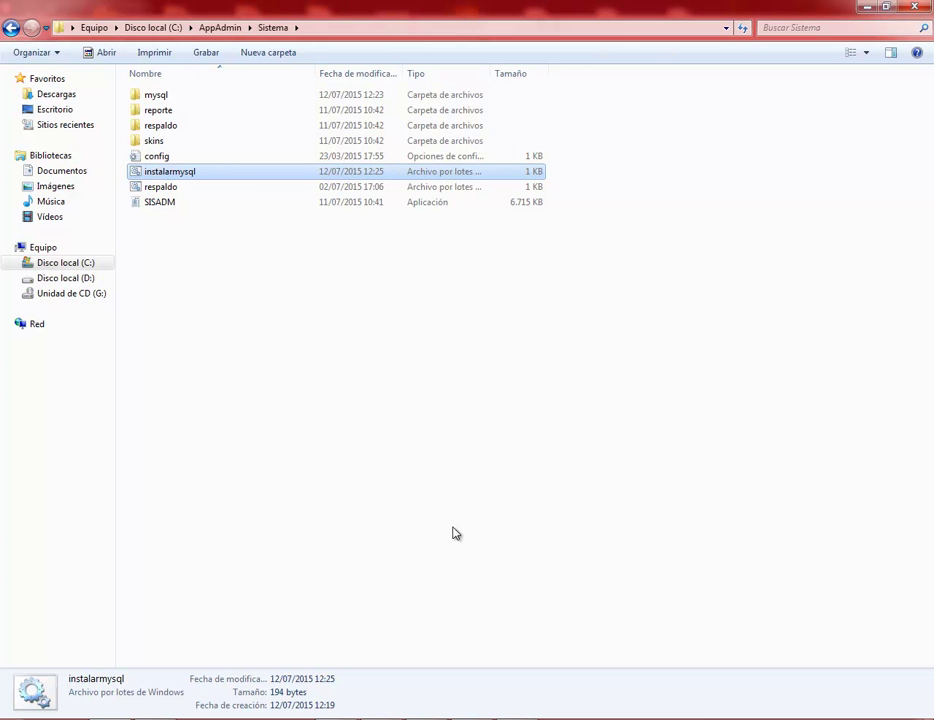
left_click(517, 719)
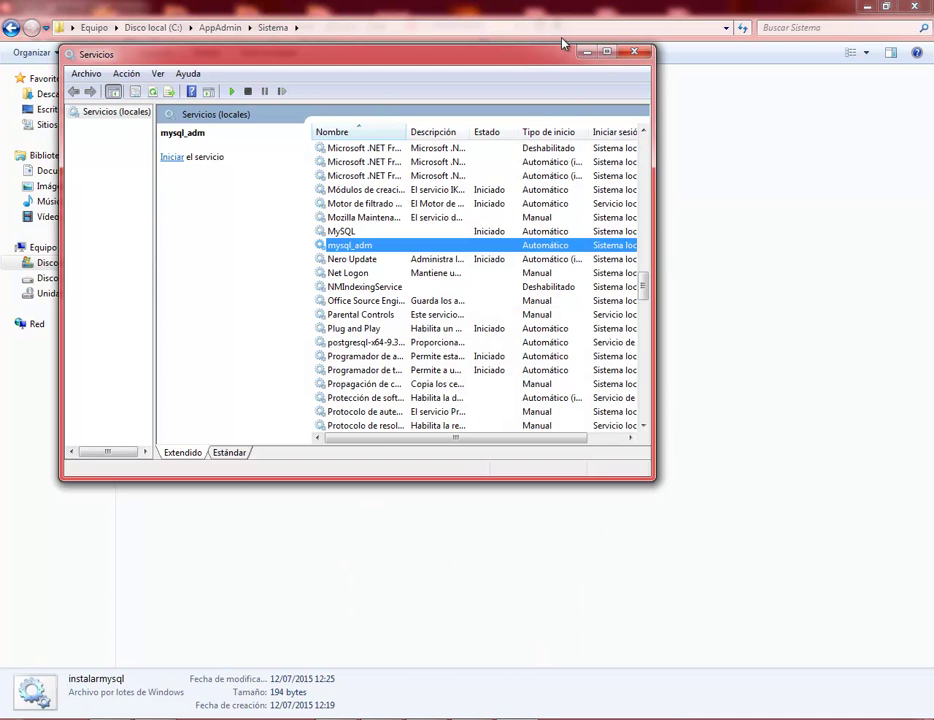
left_click(588, 51)
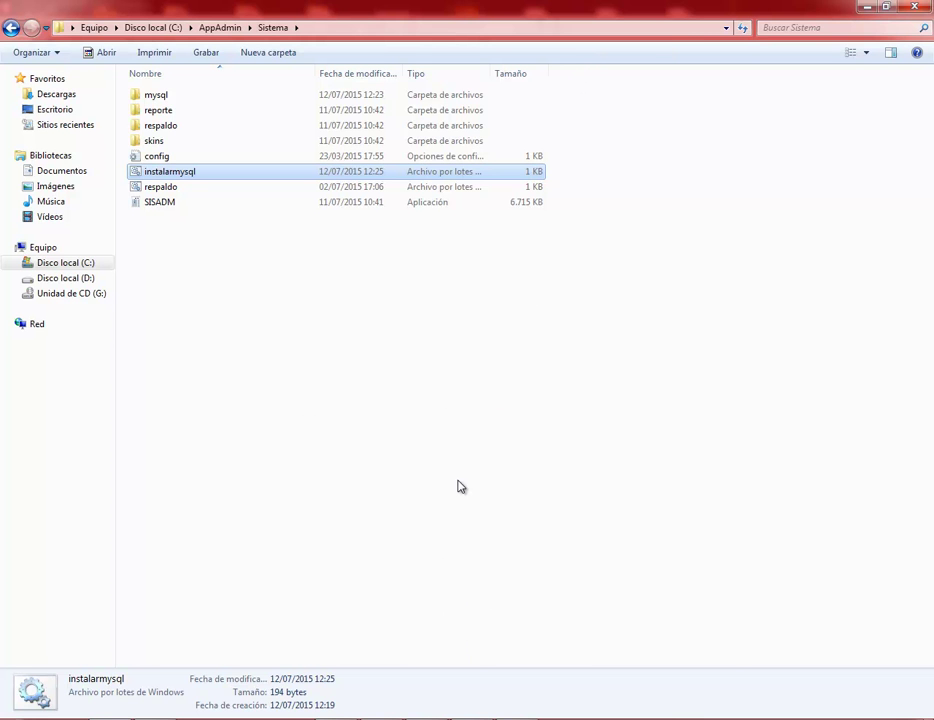
Return to the instalarmysql file in Notepad and copy the path C:\AppAdmin\Sistema\mysql\bin from the cd line.
left_click(460, 719)
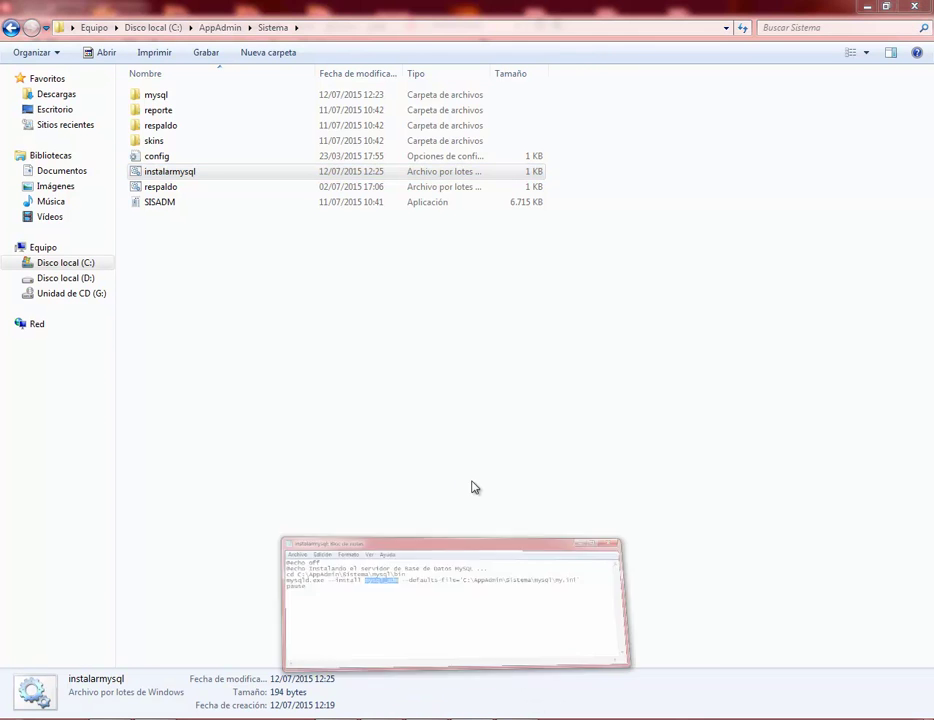
left_click(300, 499)
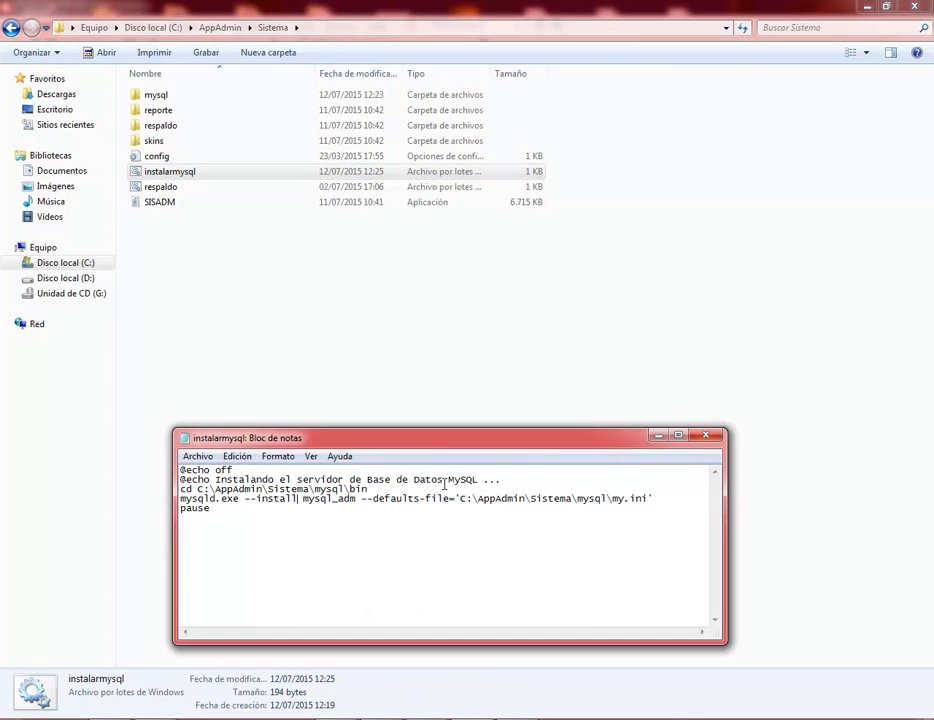
key("Left")
key("Left")
key("Left")
key("Left")
key("Left")
key("Left")
key("Left")
key("Left")
key("Left")
key("Left")
key("Left")
key("Left")
key("Left")
key("Left")
key("Left")
key("Left")
key("Left")
key("shift+Right")
key("shift+Right")
key("shift+Right")
key("shift+Right")
key("shift+Right")
key("shift+Right")
key("shift+Right")
key("shift+Right")
key("shift+Right")
key("shift+Right")
key("shift+Right")
key("shift+Right")
key("shift+Right")
key("shift+Right")
key("shift+Right")
key("shift+Right")
key("shift+Right")
key("shift+Right")
key("shift+Right")
key("shift+Right")
key("shift+Right")
key("shift+Right")
key("shift+Right")
key("shift+Right")
key("shift+Right")
key("shift+Right")
key("shift+Right")
key("shift+Right")
key("shift+Right")
key("ctrl+c")
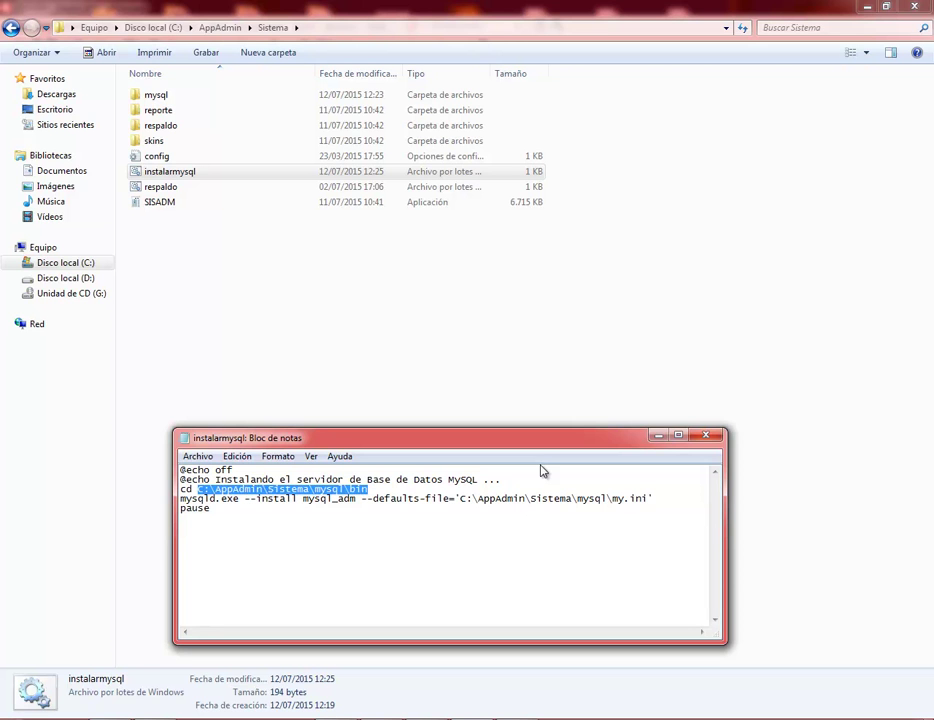
Shorten the cd command to C:\ and leave an empty line above the mysqld.exe command.
key("Right")
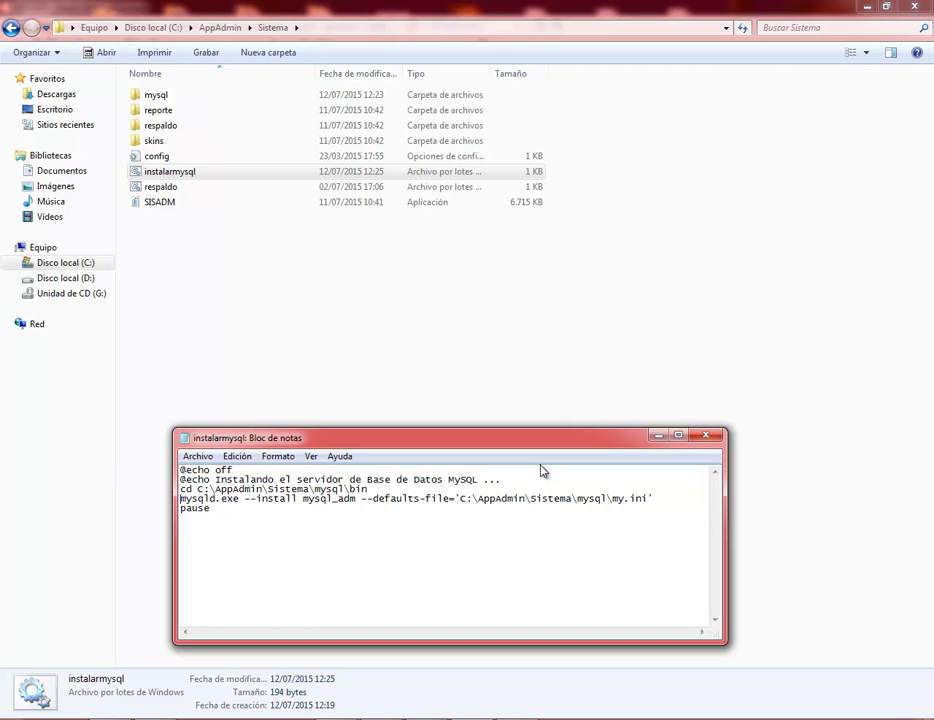
key("Right")
key("Right")
key("Right")
key("Right")
key("Right")
key("Right")
key("Right")
key("Return")
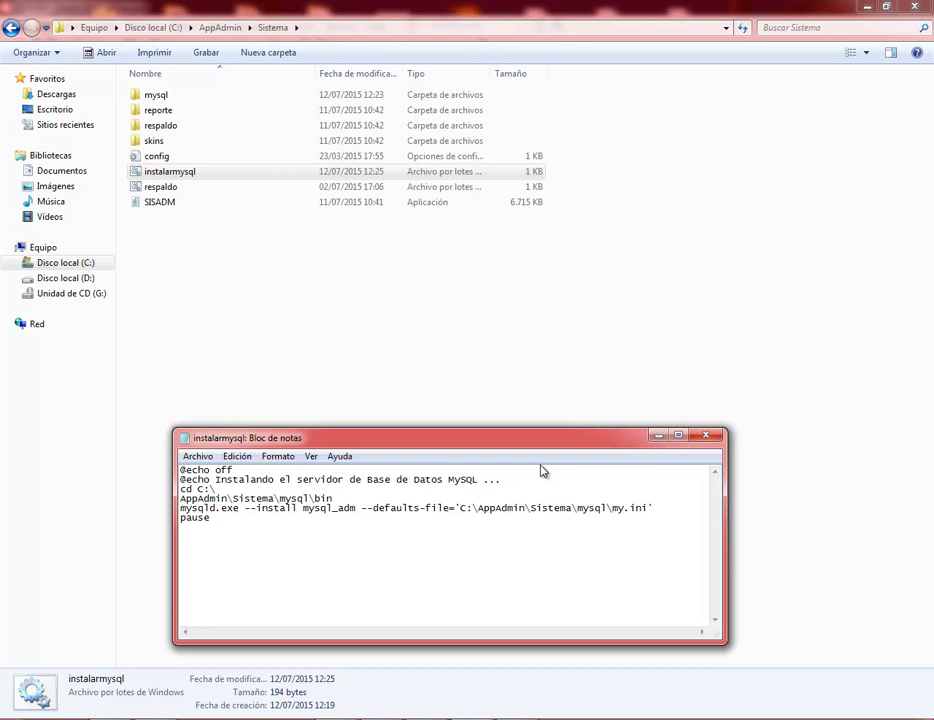
key("shift+Down")
key("Delete")
key("Return")
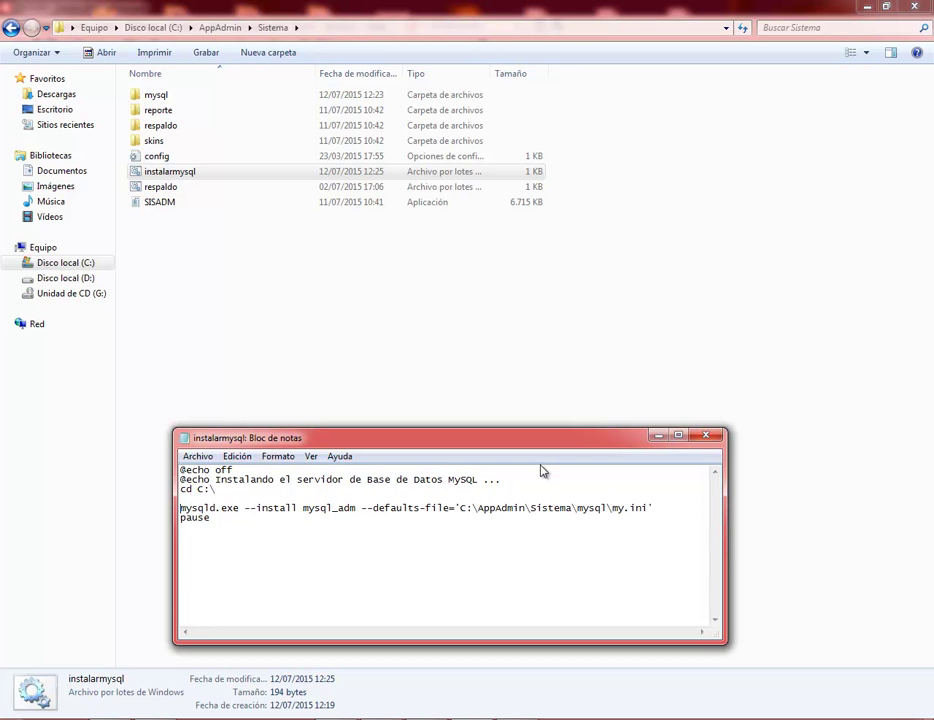
Paste the copied path on the empty line, add a trailing backslash and join it directly to mysqld.exe.
key("ctrl+v")
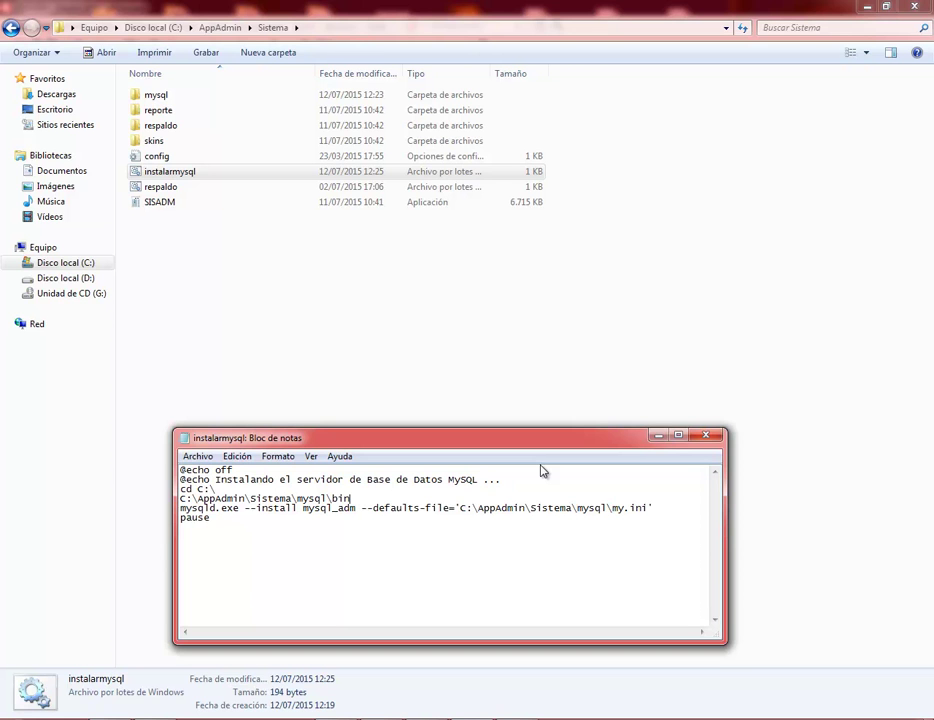
type("\\")
key("Delete")
Enclose the full path C:\AppAdmin\Sistema\mysql\bin\mysqld.exe in double quotes.
key("Left")
key("Left")
key("Left")
key("Left")
key("Left")
key("Left")
key("Left")
key("Left")
key("Left")
key("Left")
key("Left")
key("Left")
key("Left")
key("Left")
key("Left")
key("Left")
key("Left")
key("Left")
key("Left")
key("Left")
key("Left")
key("Left")
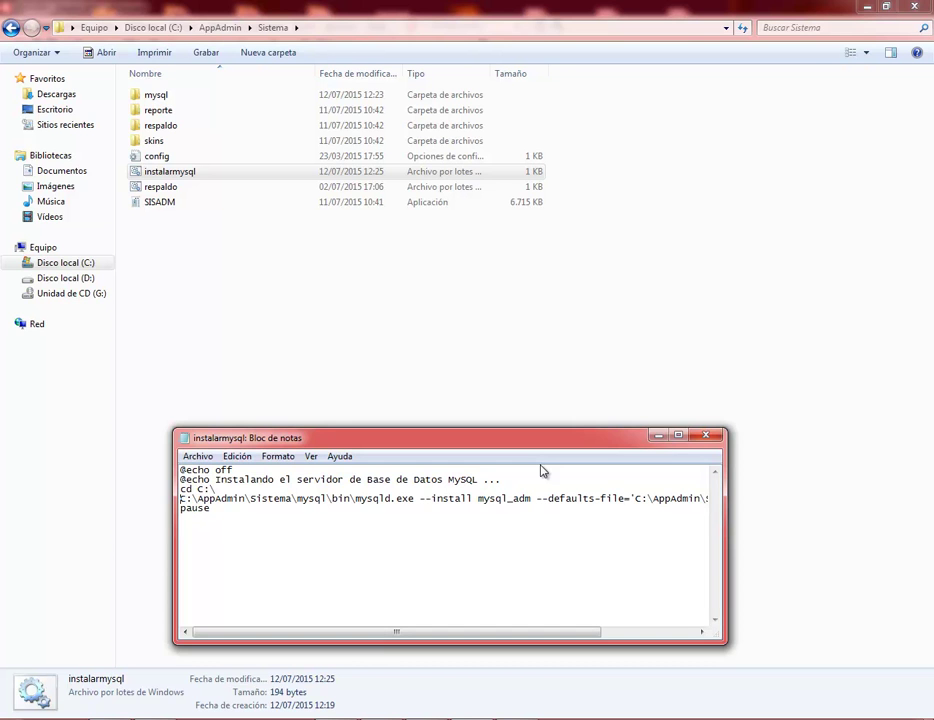
type("\"")
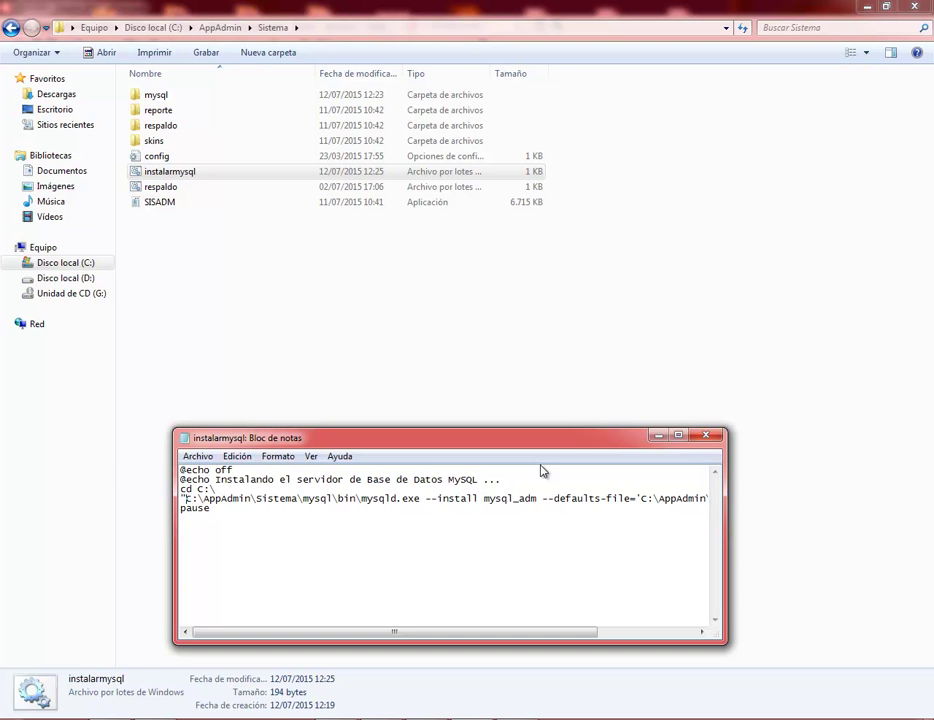
key("Right")
key("Right")
key("Right")
key("Right")
key("Right")
key("Right")
key("Right")
key("Right")
key("Right")
key("Right")
key("Right")
key("Right")
key("Right")
key("Right")
key("Right")
key("Right")
key("Right")
key("Right")
key("Right")
key("Right")
key("Right")
key("Right")
type("\"")
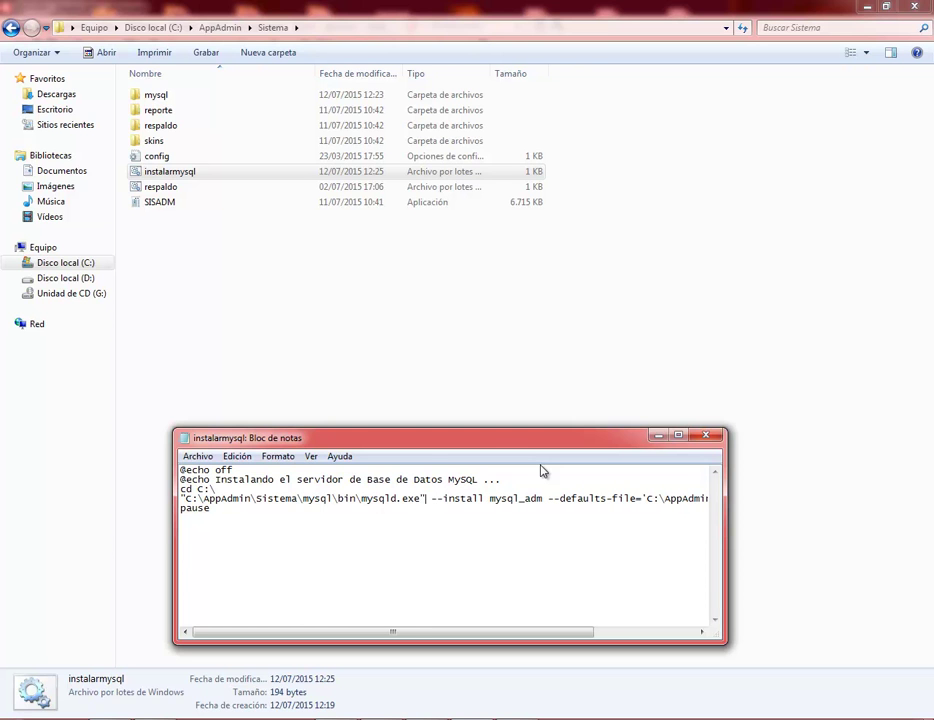
Replace the single quotes around the --defaults-file path to my.ini with double quotes.
key("Right")
key("Right")
key("Right")
key("Right")
key("Right")
key("Right")
key("Right")
key("Right")
key("Right")
key("Right")
key("Right")
key("Right")
key("Right")
key("Right")
key("Right")
key("Right")
key("Right")
key("Right")
key("Right")
key("Right")
key("Delete")
type("\"")
key("End")
key("Home")
key("End")
key("Left")
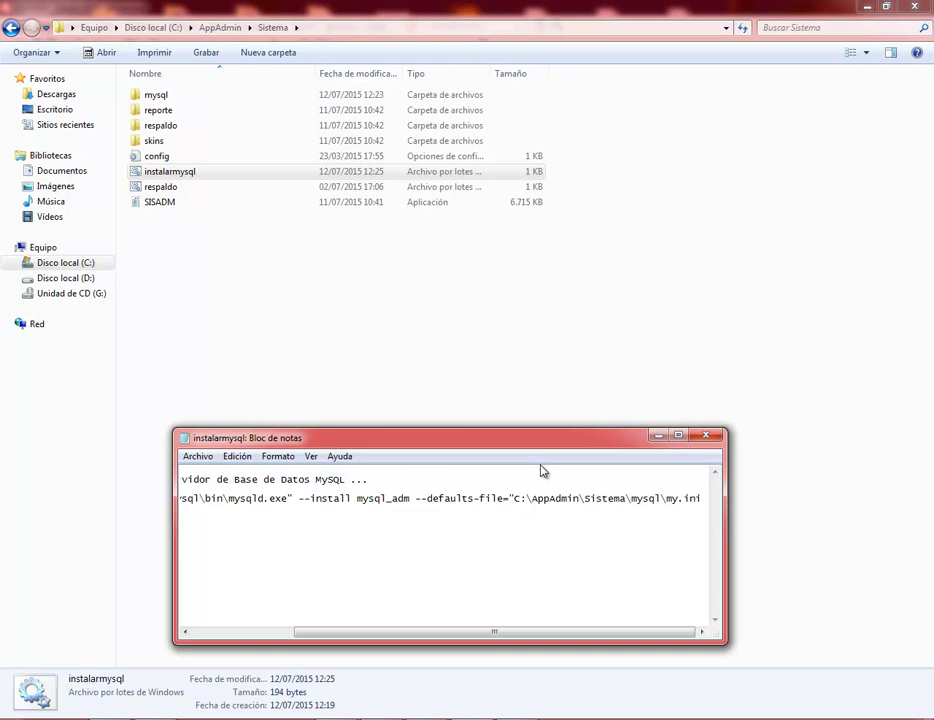
key("Down")
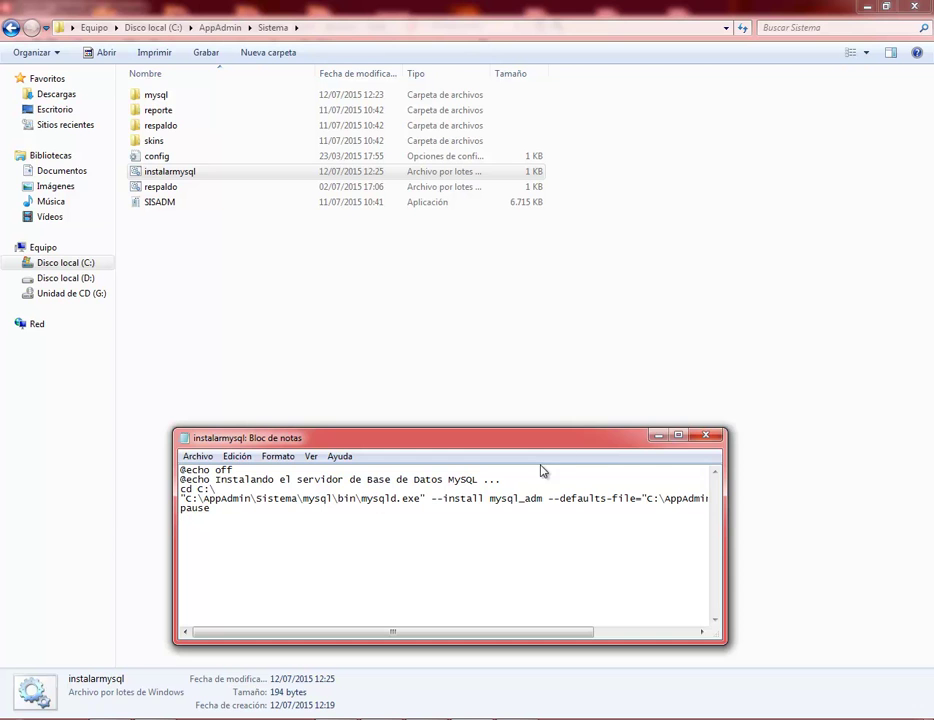
Close the instalarmysql batch file and save the changes made to it.
left_click(707, 438)
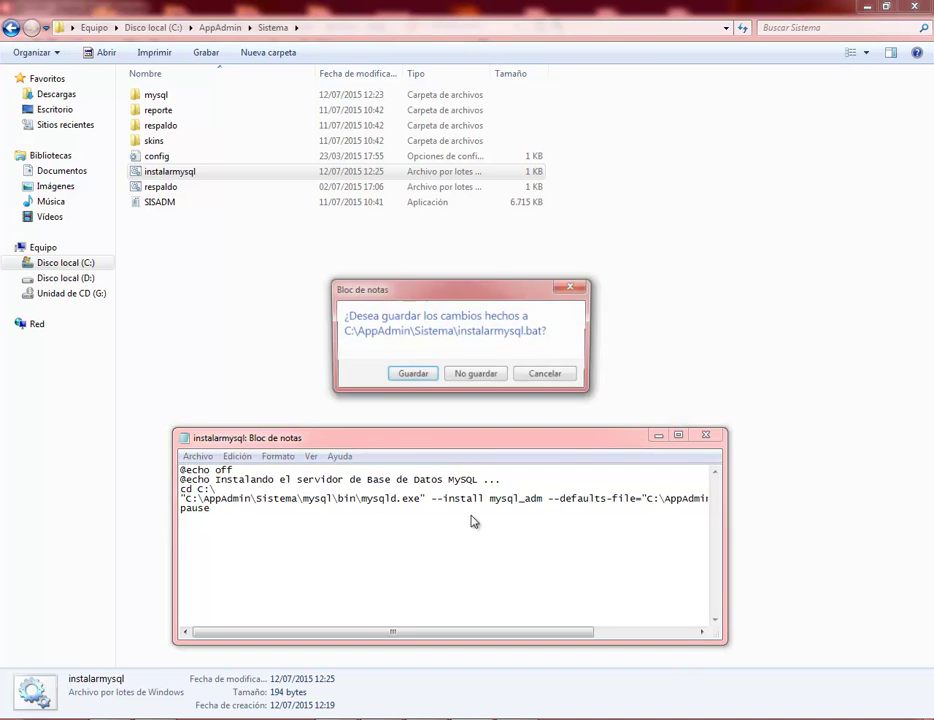
left_click(416, 377)
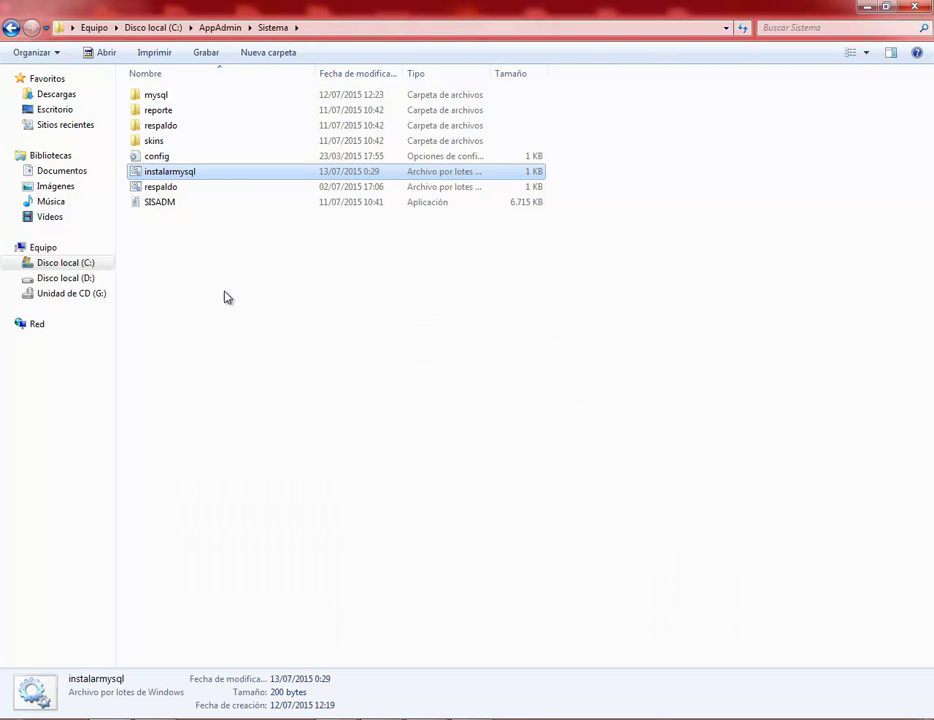
Check the mysql_adm entry and its available actions in the Services window, and minimise that window.
key("alt+Tab")
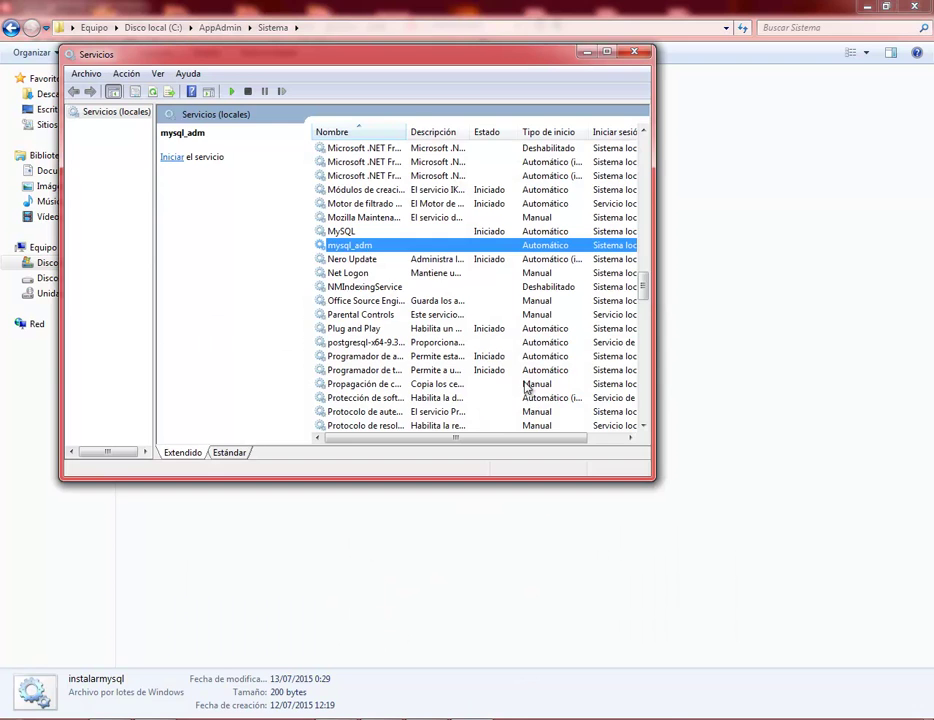
right_click(369, 252)
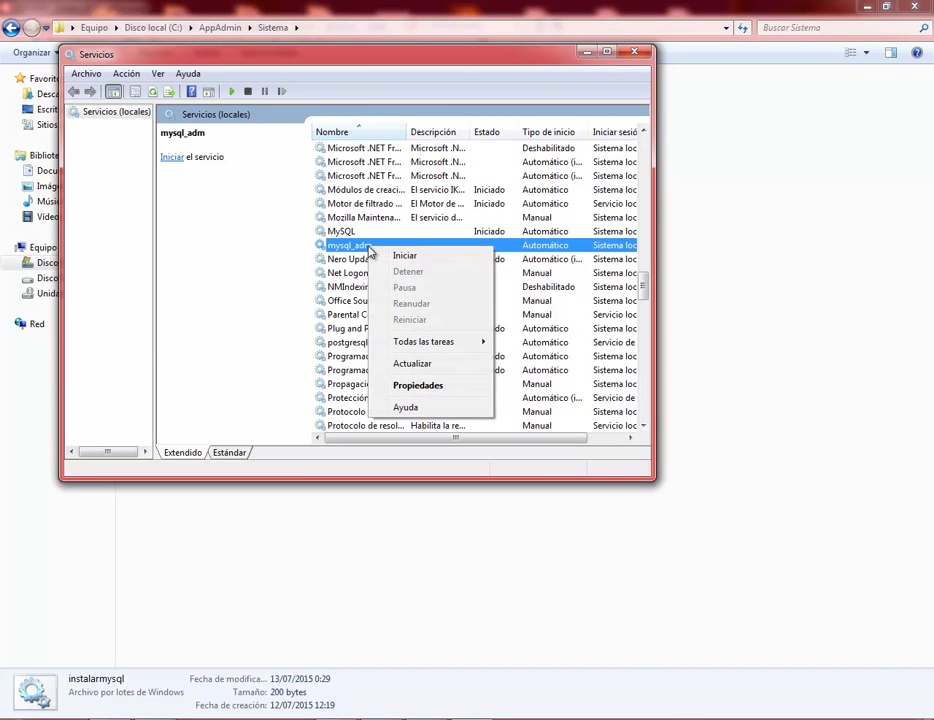
left_click(585, 545)
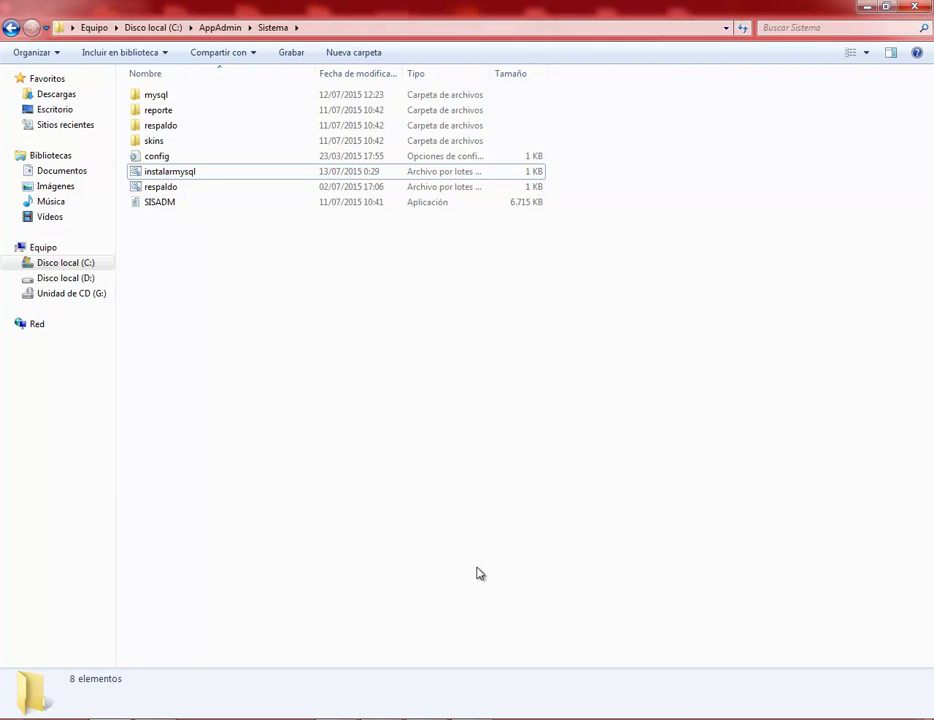
key("alt+Tab")
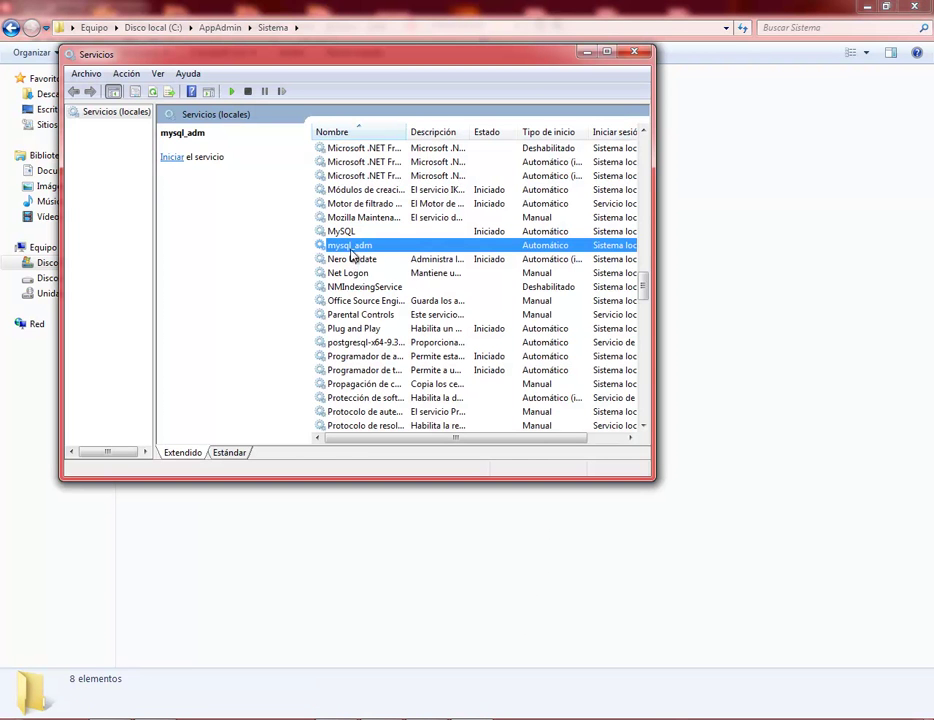
left_click(588, 52)
Run the instalarmysql batch file as administrator and dismiss its console window.
left_click(188, 177)
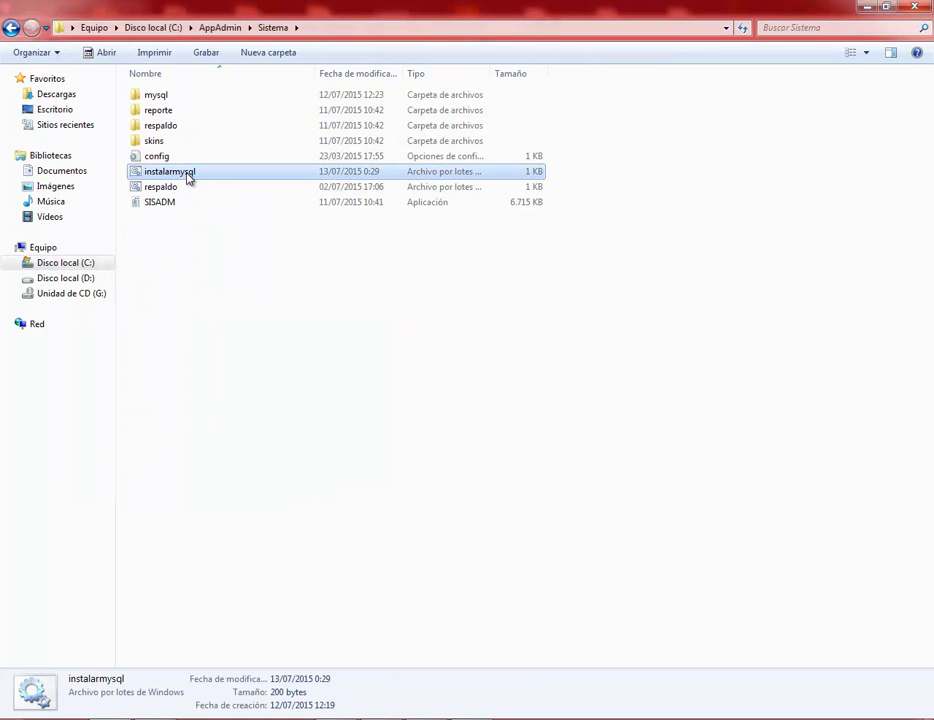
right_click(188, 177)
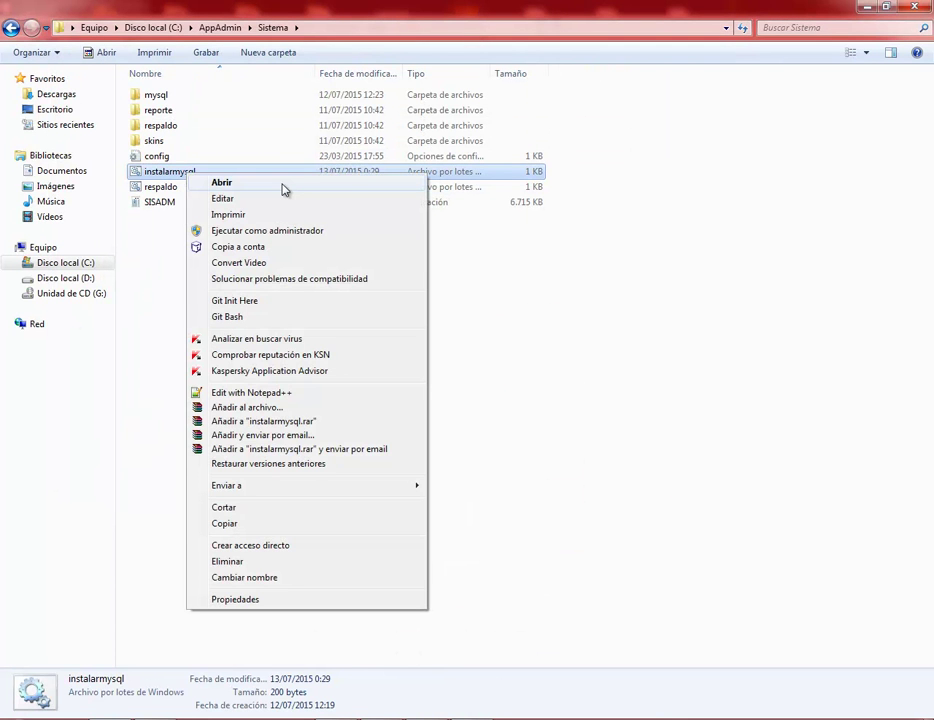
left_click(277, 231)
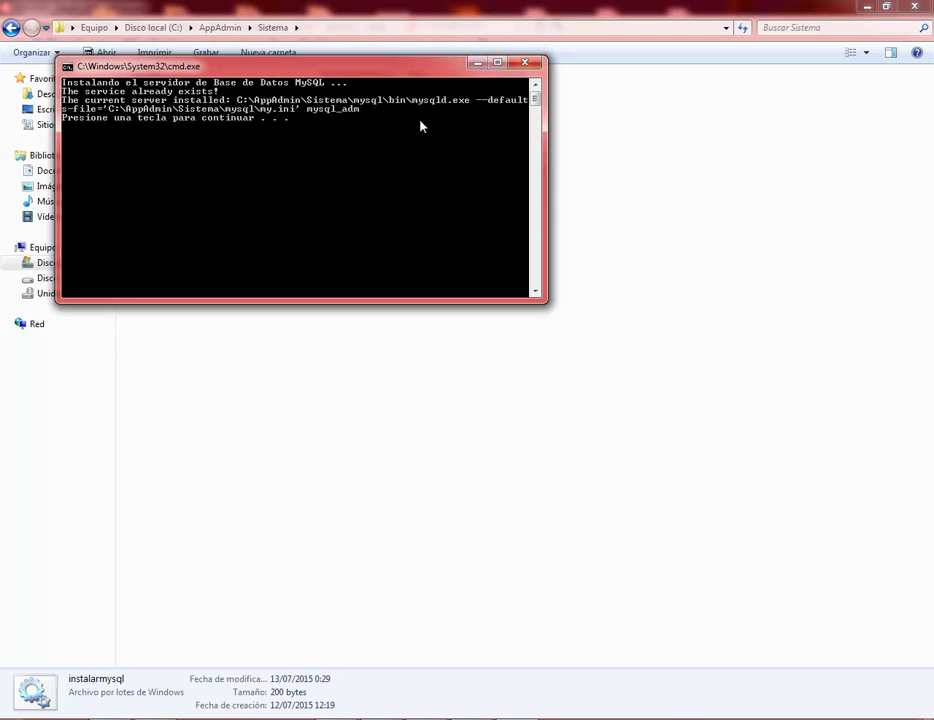
key("Return")
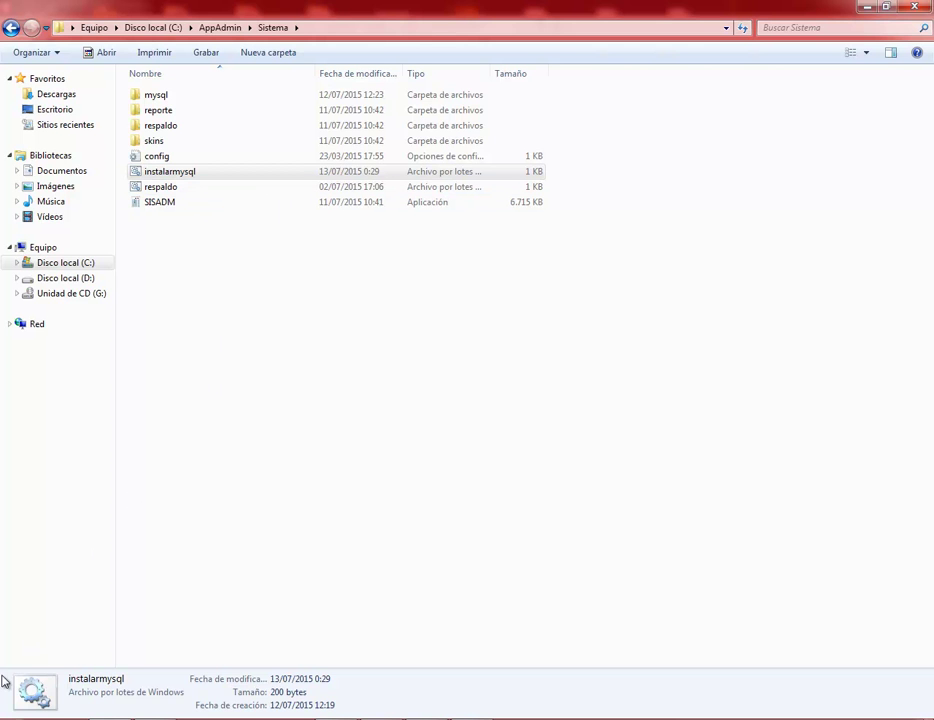
Open Símbolo del sistema as administrator and minimise the Services window.
key("super")
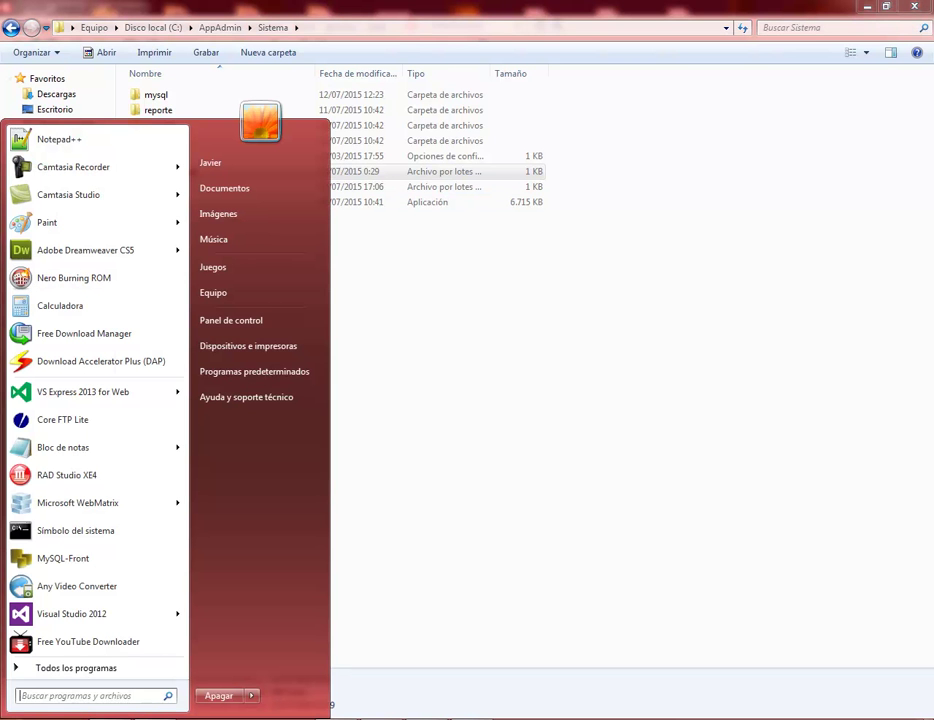
right_click(100, 534)
left_click(162, 565)
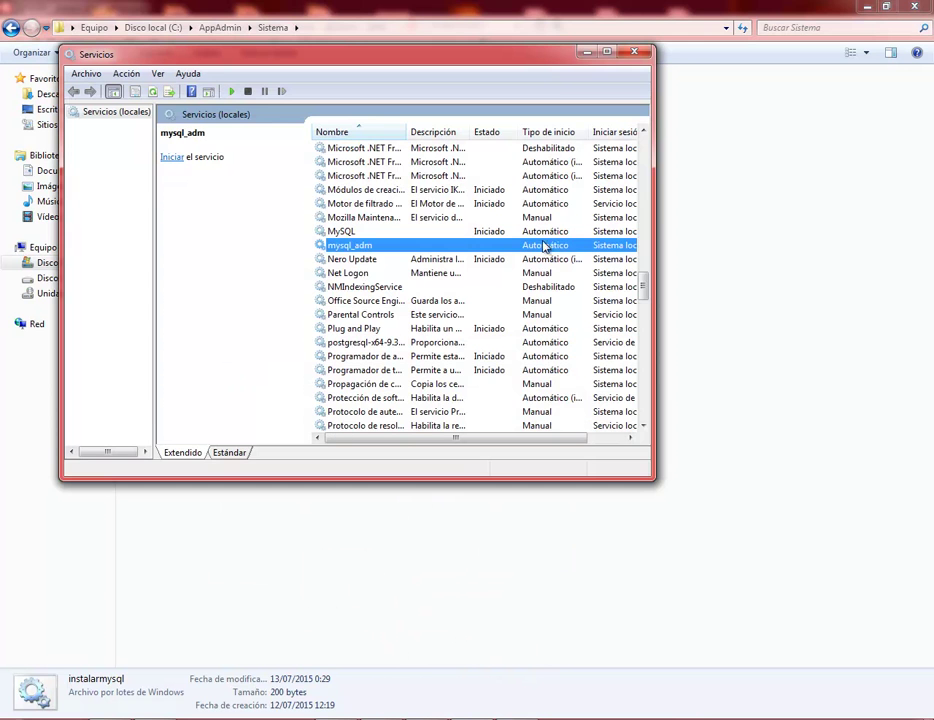
left_click(586, 52)
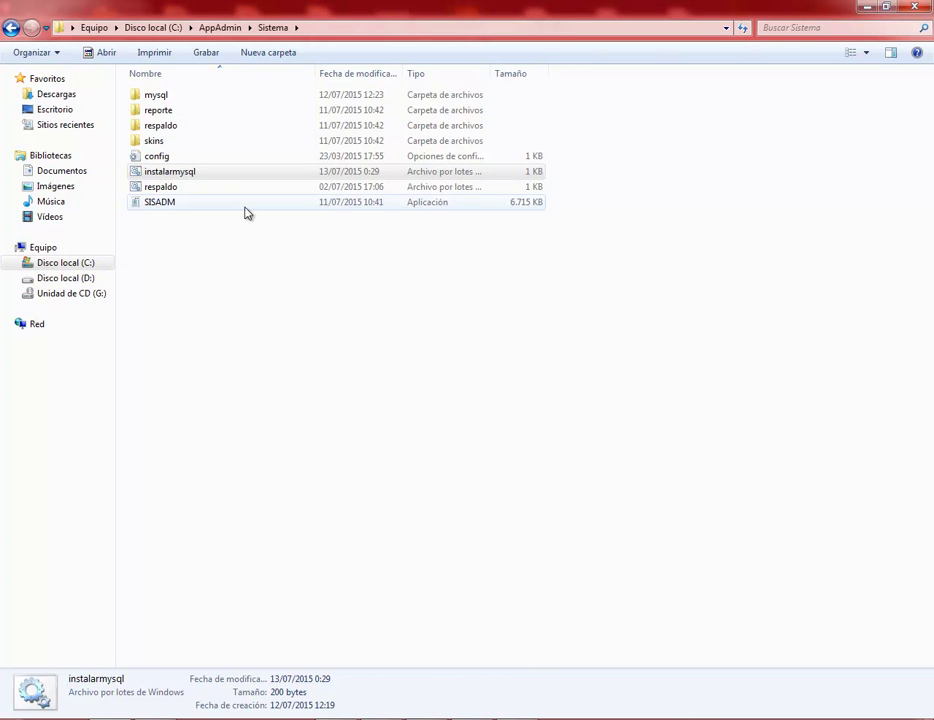
Open the instalarmysql batch file for editing in Bloc de notas.
right_click(182, 174)
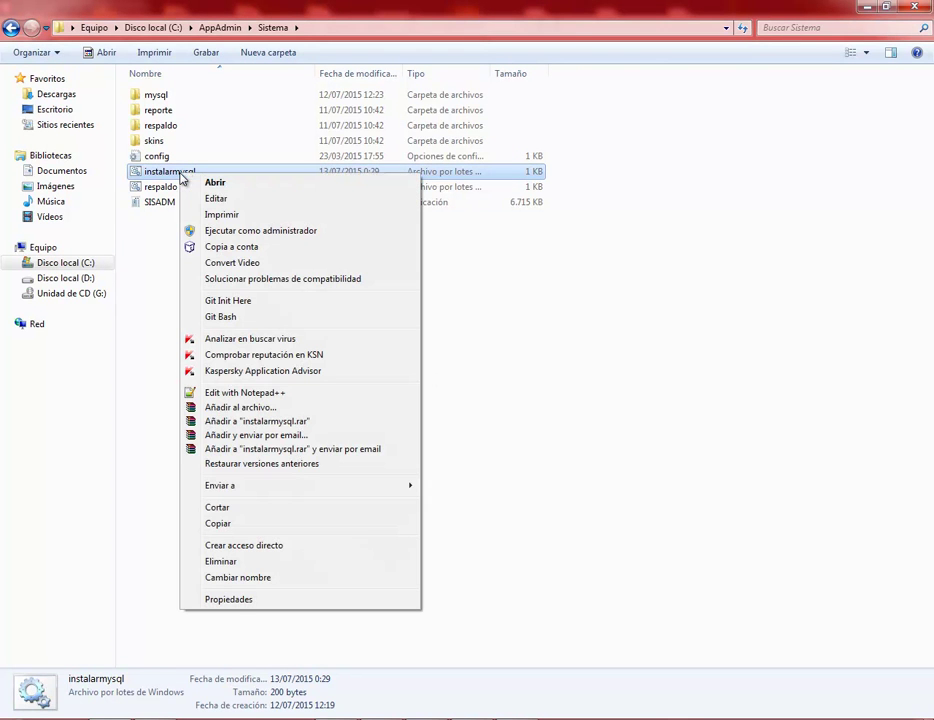
left_click(257, 203)
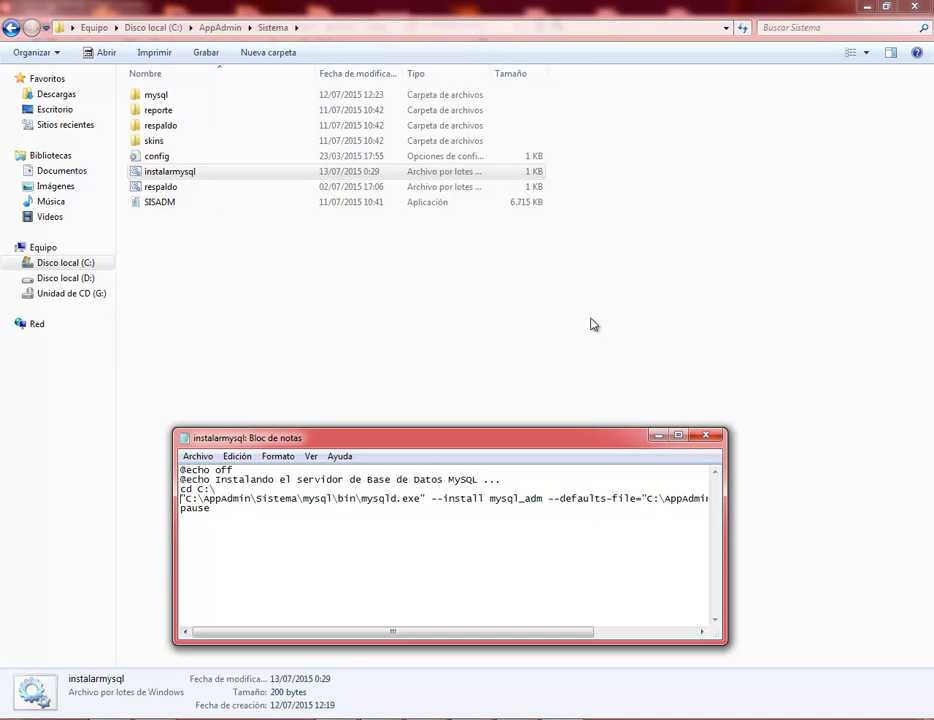
Comment out the mysqld.exe install line by putting rem in front of it.
type("rem")
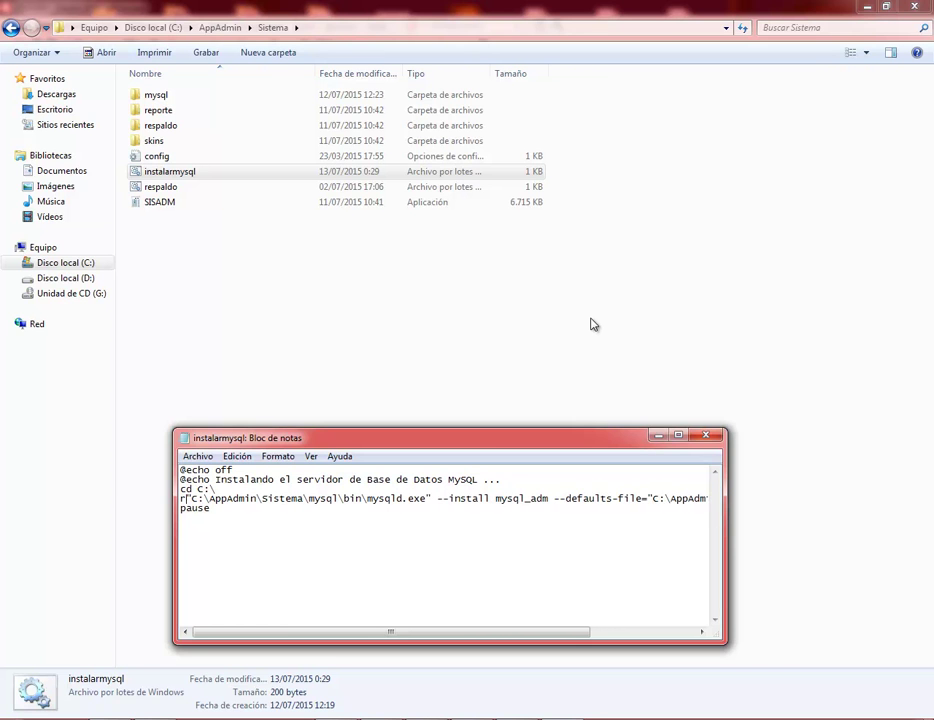
key("shift+Right")
key("shift+Right")
key("shift+Right")
key("shift+Right")
key("shift+Right")
key("shift+Right")
key("shift+Right")
key("shift+Right")
key("shift+Right")
key("shift+Right")
key("shift+Right")
key("shift+Right")
key("shift+Right")
key("shift+Right")
key("shift+Right")
key("shift+Right")
key("shift+Right")
key("shift+Right")
key("shift+Right")
key("shift+Right")
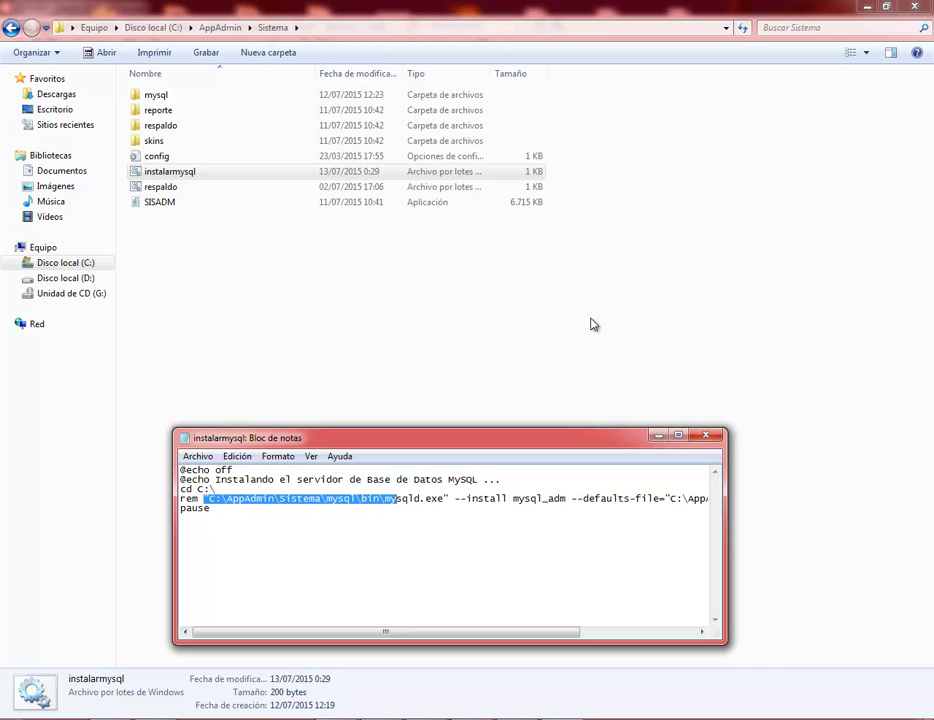
key("shift+Right")
key("shift+Right")
key("shift+Right")
key("shift+Right")
key("shift+Right")
key("shift+Right")
key("shift+Right")
key("shift+Right")
key("shift+Right")
key("shift+Right")
key("shift+Right")
key("shift+Right")
key("shift+Right")
key("shift+Right")
key("shift+Right")
key("shift+Right")
key("shift+Right")
key("shift+Right")
key("shift+Right")
key("shift+Right")
key("shift+Right")
key("shift+Right")
key("shift+Right")
key("shift+Right")
key("shift+Right")
key("shift+Right")
key("shift+Right")
key("shift+Right")
key("shift+Right")
key("shift+Right")
key("shift+Right")
key("shift+Right")
key("shift+Right")
key("shift+Right")
key("shift+Right")
key("shift+Right")
key("shift+Right")
key("shift+Right")
key("shift+Right")
key("shift+Right")
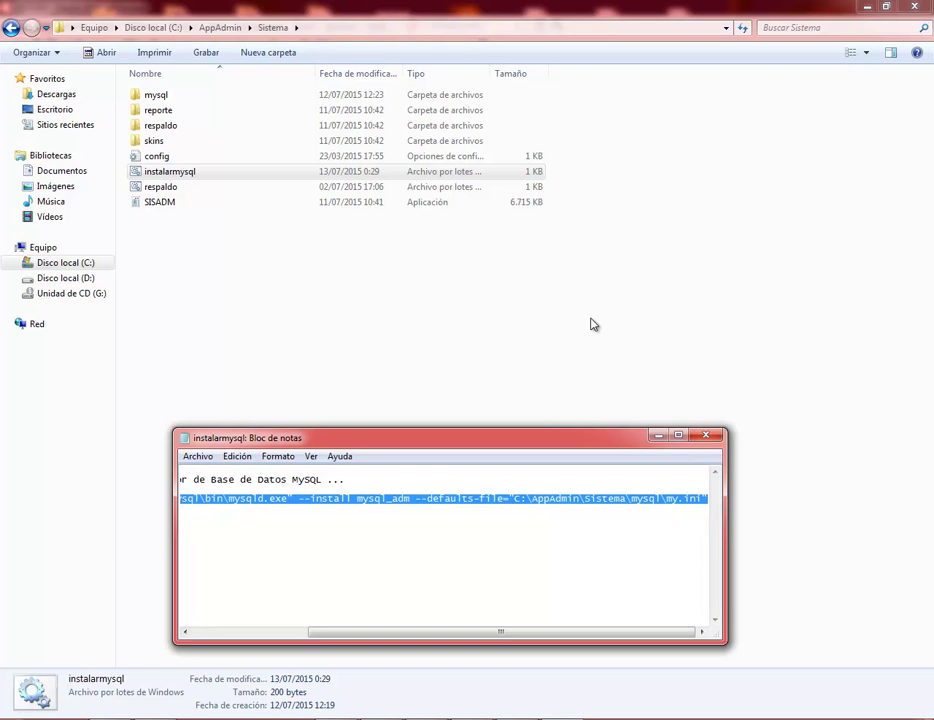
key("Right")
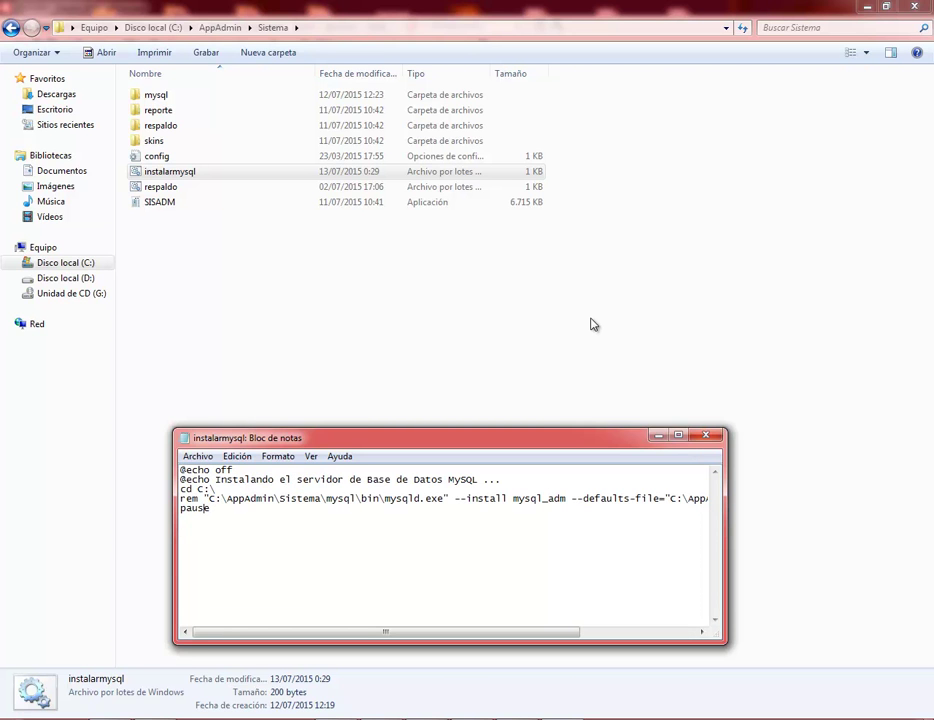
Remove the rem prefix from the mysqld.exe install line and save the batch file.
key("Return")
key("Delete")
key("Up")
key("Delete")
key("Delete")
key("Delete")
key("Delete")
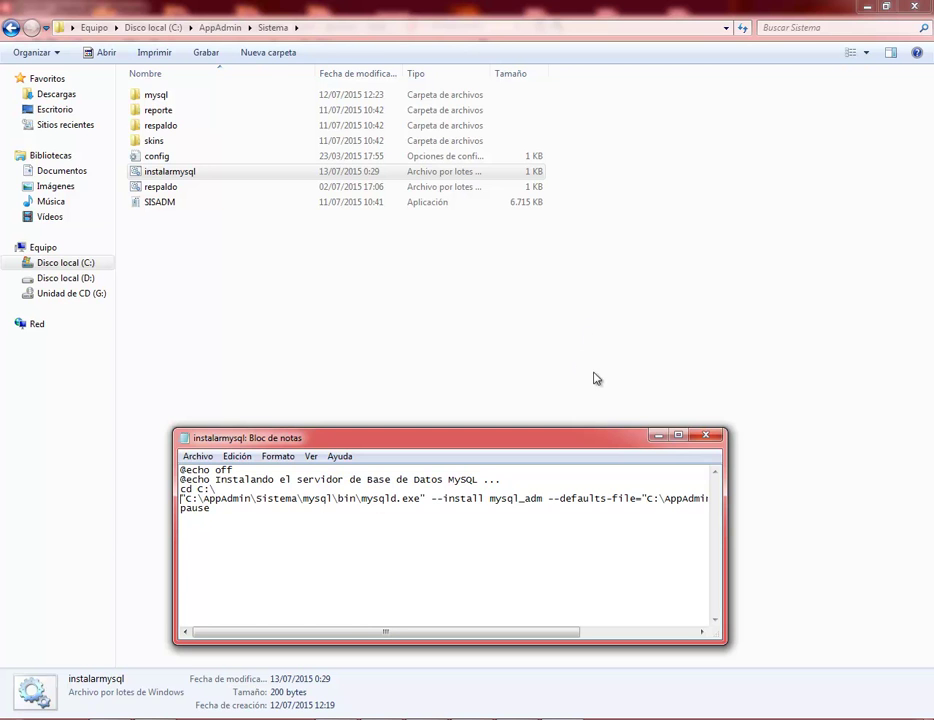
left_click(200, 456)
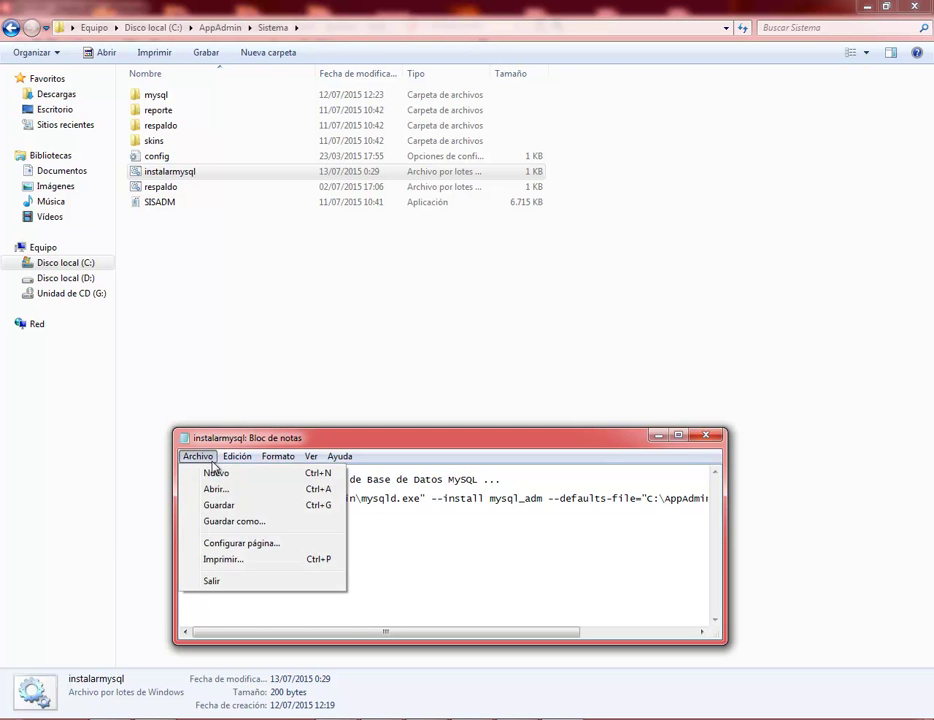
left_click(245, 507)
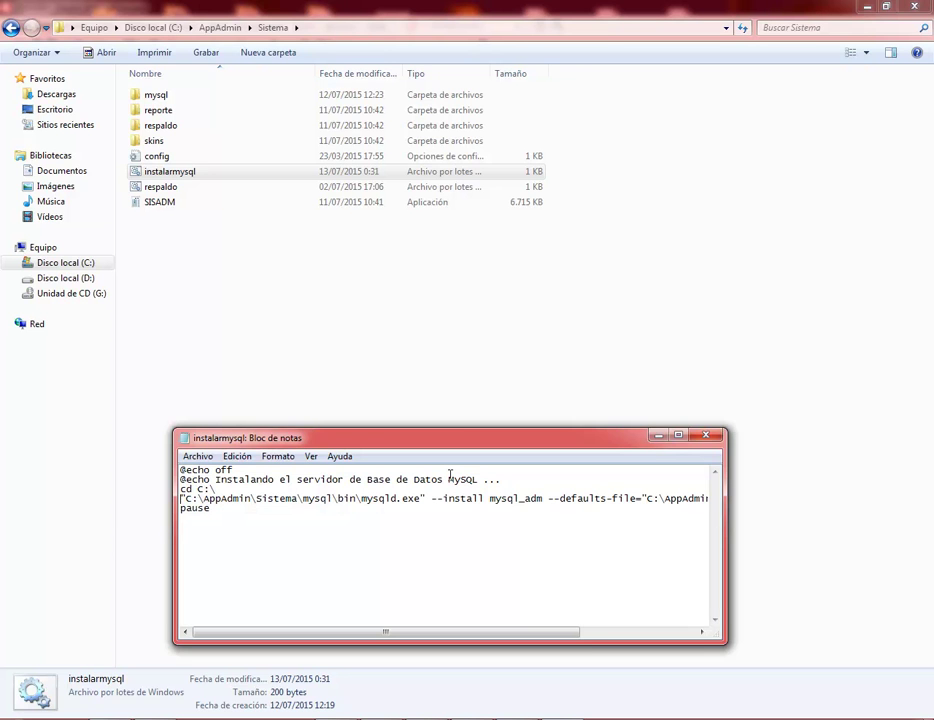
Copy the line cd C:\ from the batch file and run it in the administrator command prompt.
key("shift+End")
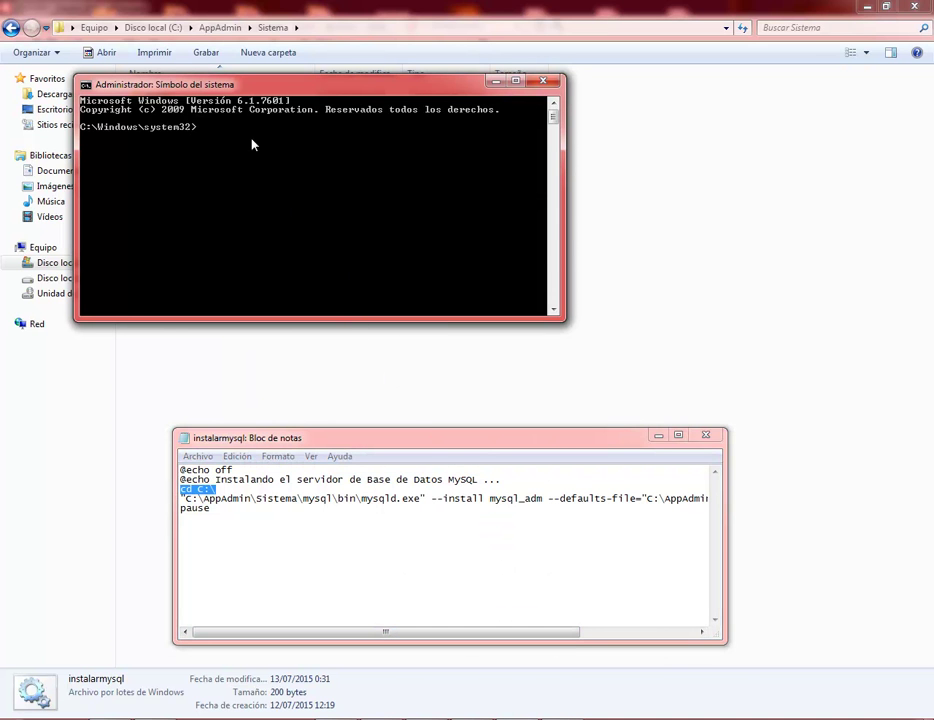
key("ctrl+v")
key("BackSpace")
left_click(273, 509)
left_click_drag(229, 487, 148, 492)
key("super+c")
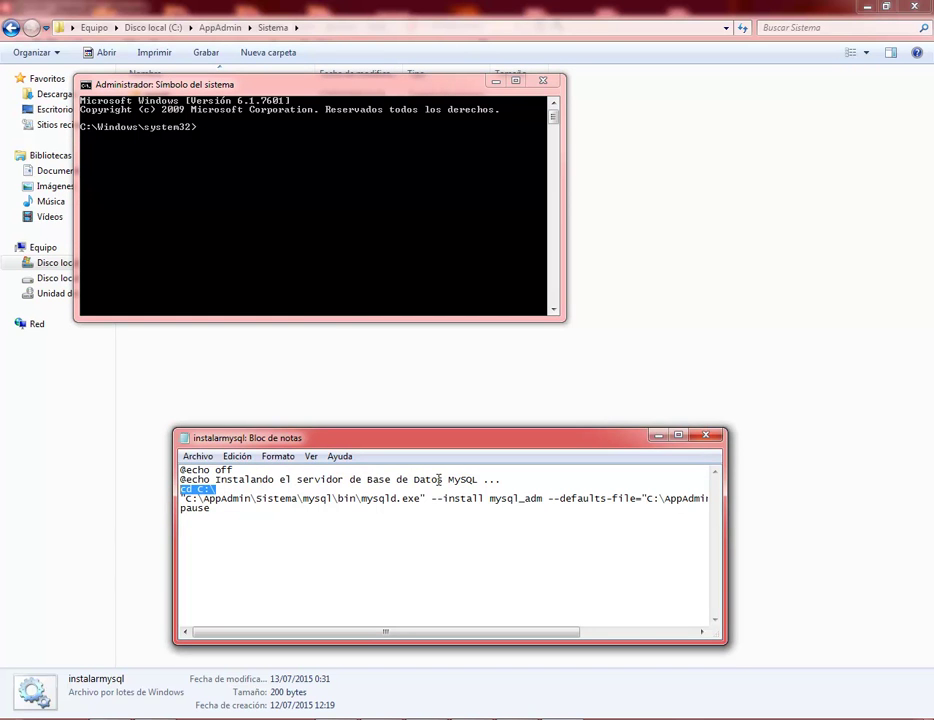
left_click(208, 145)
right_click(210, 129)
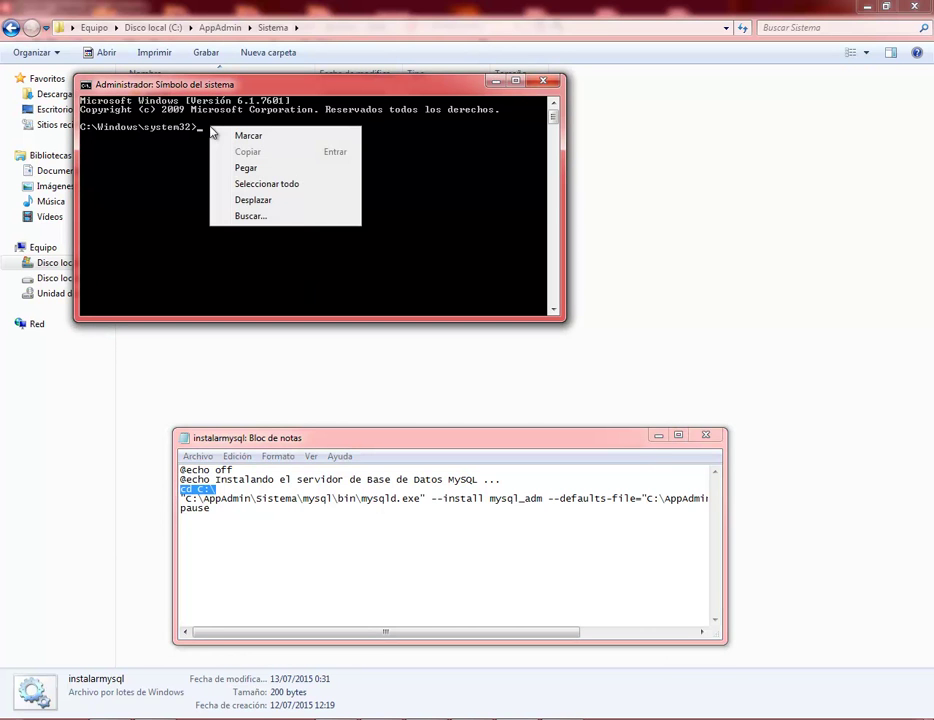
left_click(262, 170)
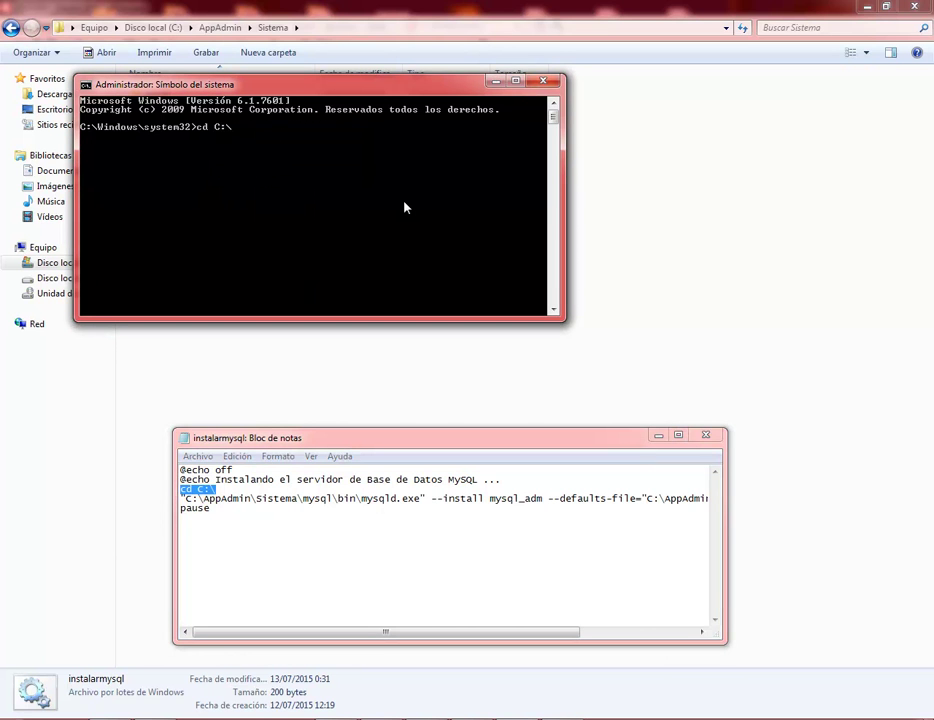
key("Return")
Copy the batch file's mysqld.exe command from C:\AppAdmin through --install mysql_adm, without its opening quote, and paste it at the command prompt.
left_click(187, 498)
left_click_drag(186, 498, 199, 498)
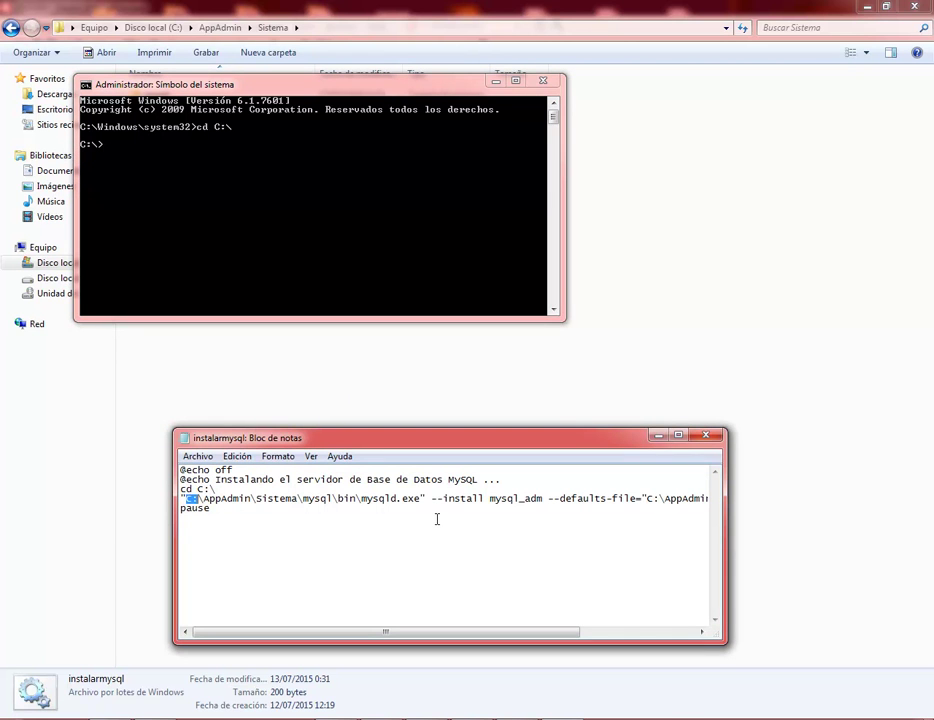
key("shift+Right")
key("shift+Right")
key("shift+Right")
key("shift+Right")
key("shift+Right")
key("shift+Right")
key("shift+Right")
key("shift+Right")
key("shift+Right")
key("shift+Right")
key("shift+Right")
key("shift+Right")
key("shift+Right")
key("shift+Right")
key("shift+Right")
key("shift+Right")
key("shift+Right")
key("shift+Right")
key("shift+Right")
key("shift+Right")
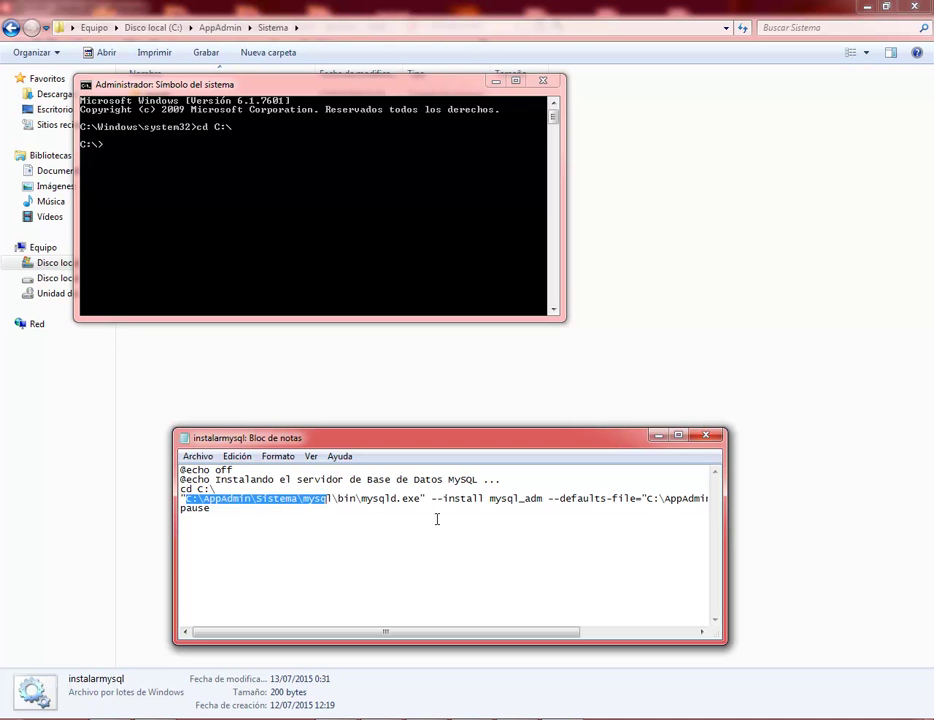
key("shift+Right")
key("shift+Right")
key("shift+Right")
key("shift+Right")
key("shift+Right")
key("shift+Right")
key("shift+Right")
key("shift+Right")
key("shift+Right")
key("shift+Right")
key("shift+Right")
key("shift+Right")
key("shift+Right")
key("shift+Right")
key("shift+Right")
key("shift+Right")
key("shift+Right")
key("shift+Right")
key("shift+Right")
key("shift+Right")
key("super+c")
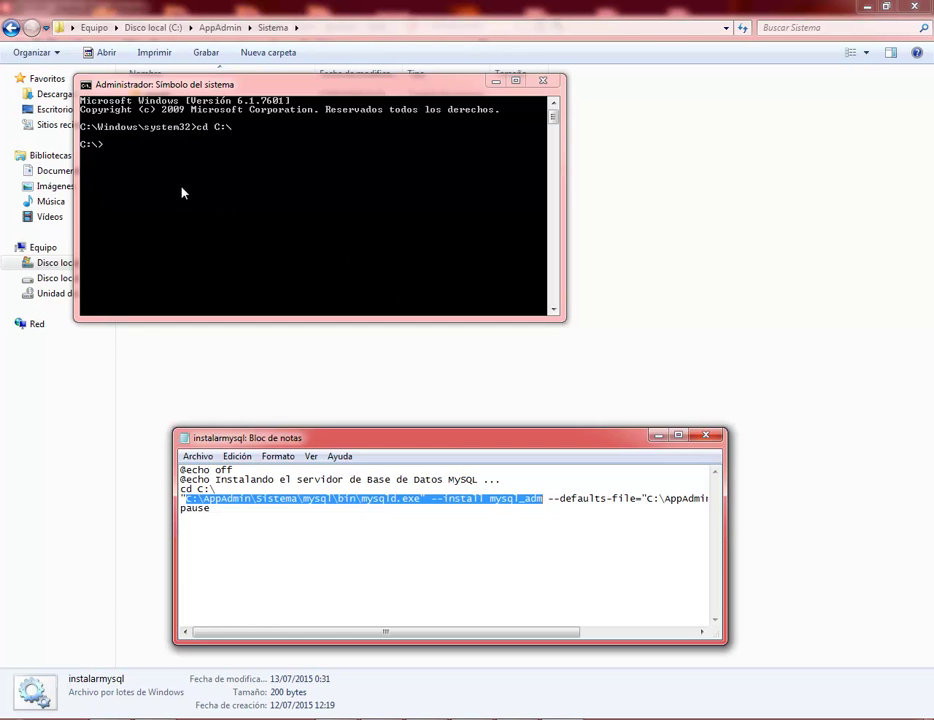
left_click(143, 159)
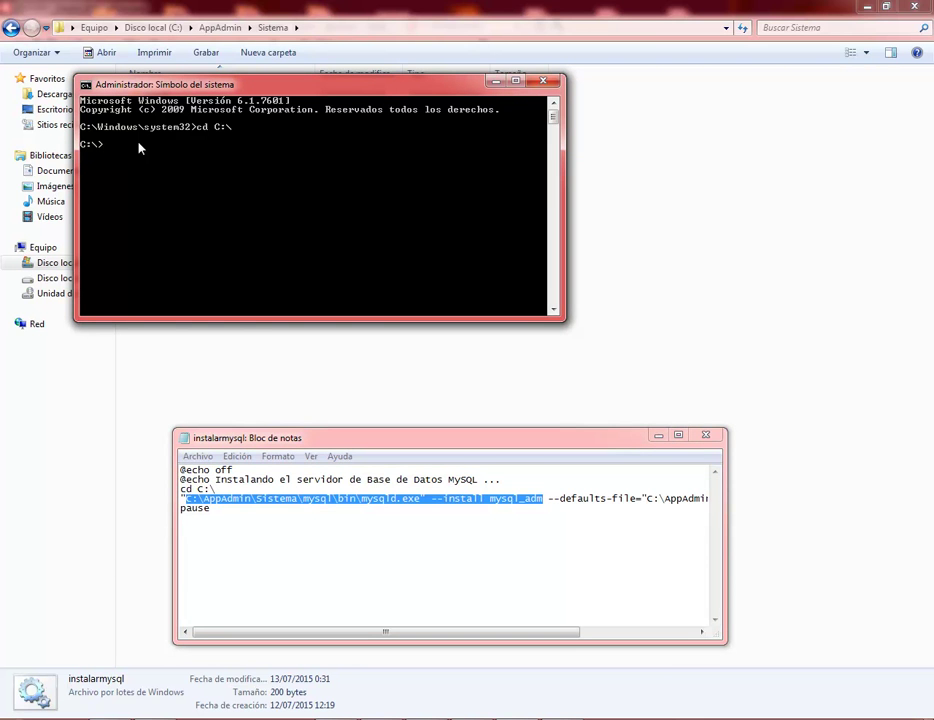
key("ctrl+v")
key("BackSpace")
right_click(139, 146)
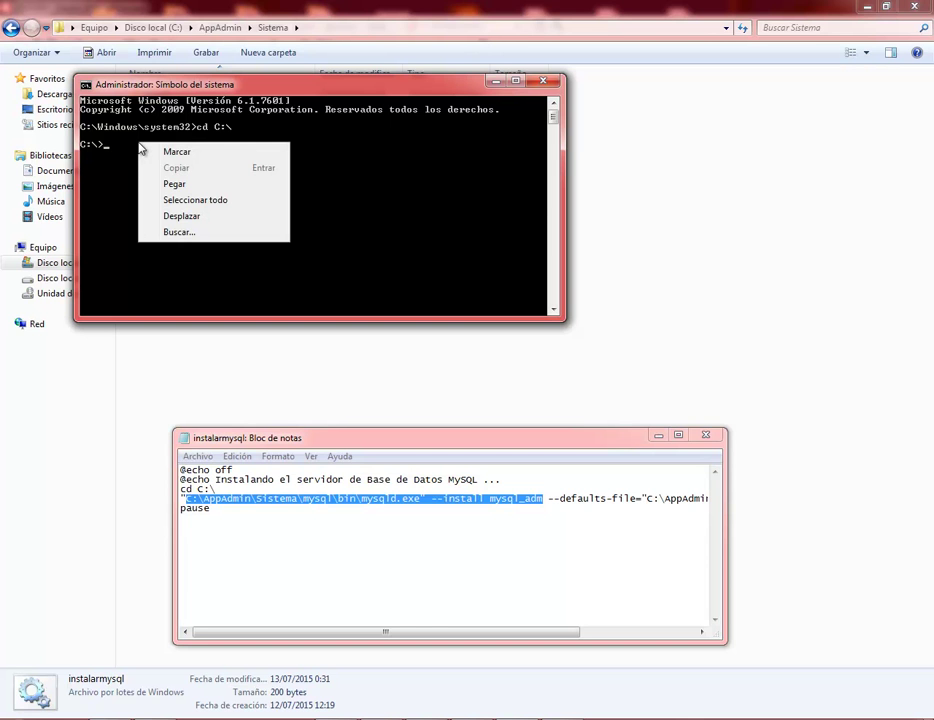
left_click(186, 183)
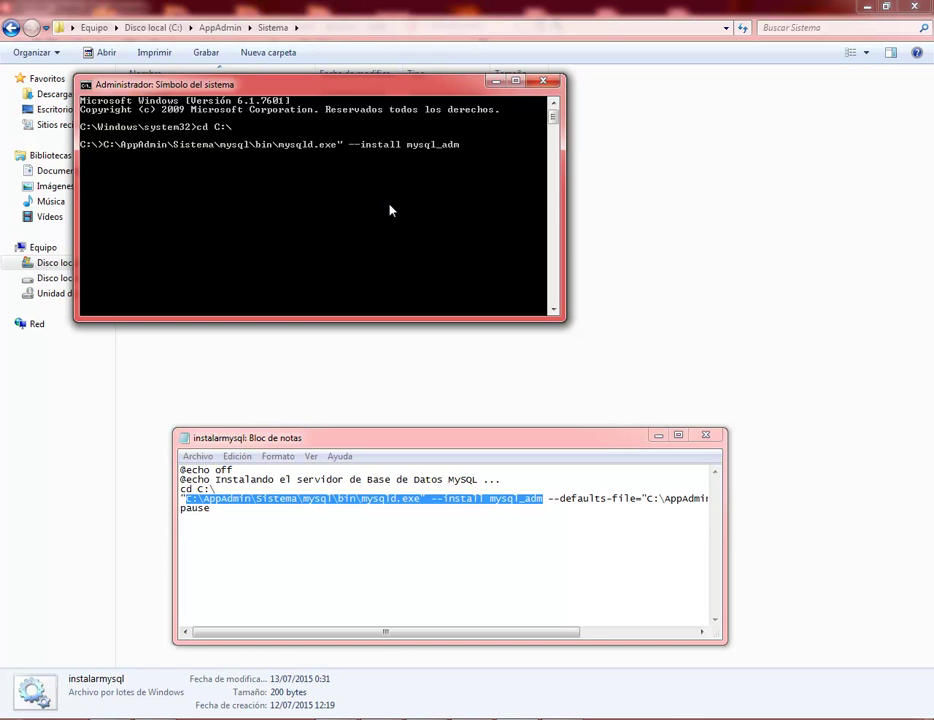
Change the pasted command to C:\AppAdmin\Sistema\mysql\bin\mysqld.exe --remove mysql_adm, dropping the stray quote, and run it.
key("ctrl+Left")
key("ctrl+Left")
key("Delete")
key("Delete")
key("Delete")
key("Delete")
key("Delete")
key("Delete")
key("Delete")
key("Delete")
type("remove")
key("ctrl+Left")
key("Left")
key("Left")
key("Delete")
key("Return")
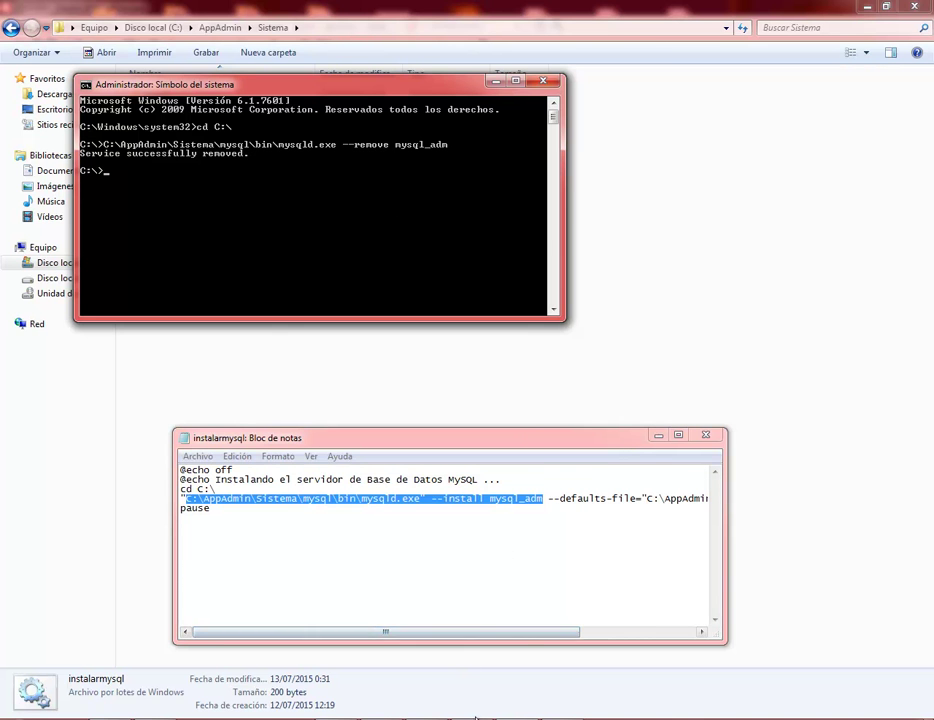
Switch to Services, refresh the service list to check whether mysql_adm is still listed, and minimize the window.
key("alt+Tab")
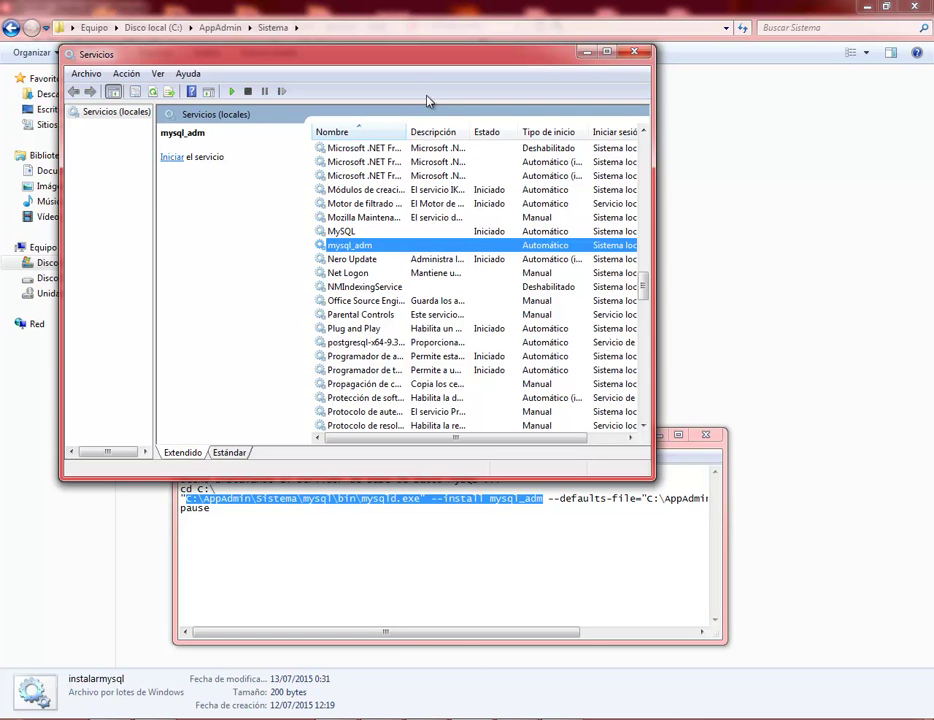
left_click(152, 91)
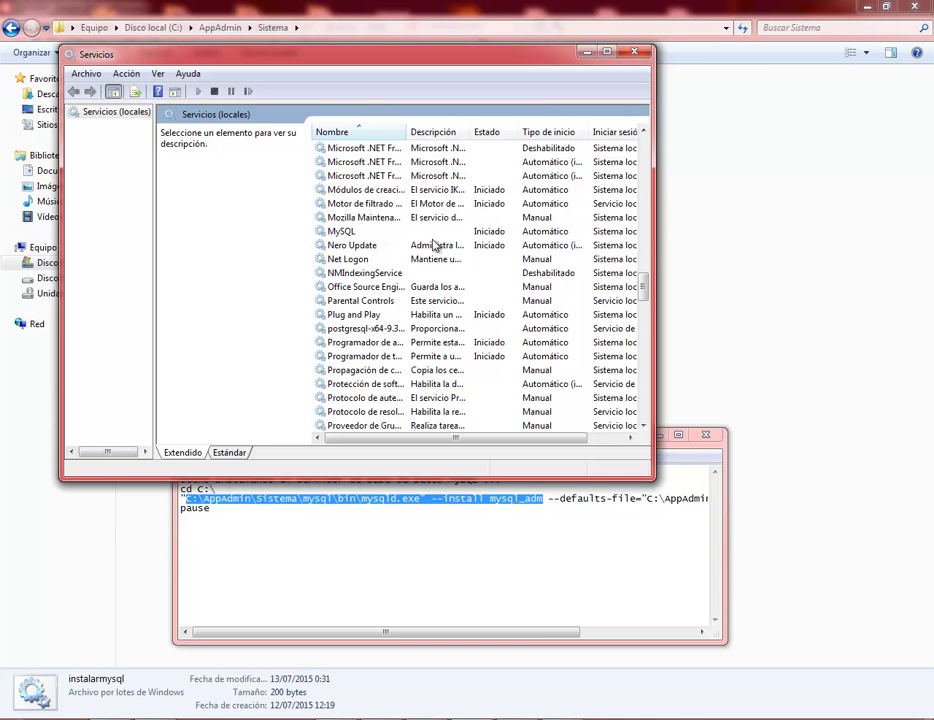
left_click(587, 54)
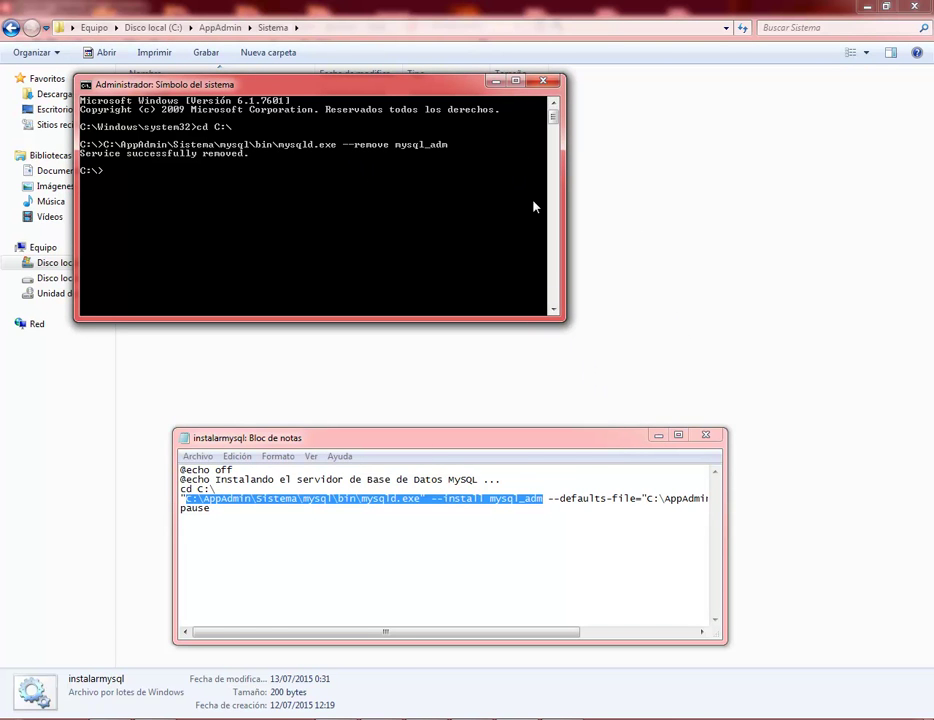
Put away the command prompt and the batch file's editor, run instalarmysql as administrator, and close its console window.
left_click(496, 82)
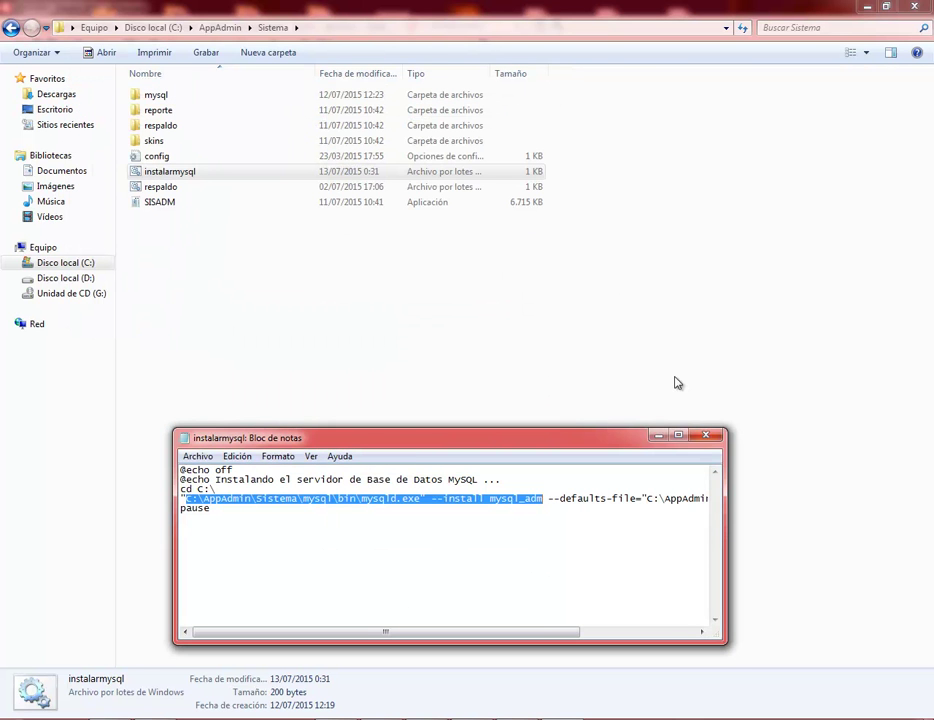
left_click(720, 441)
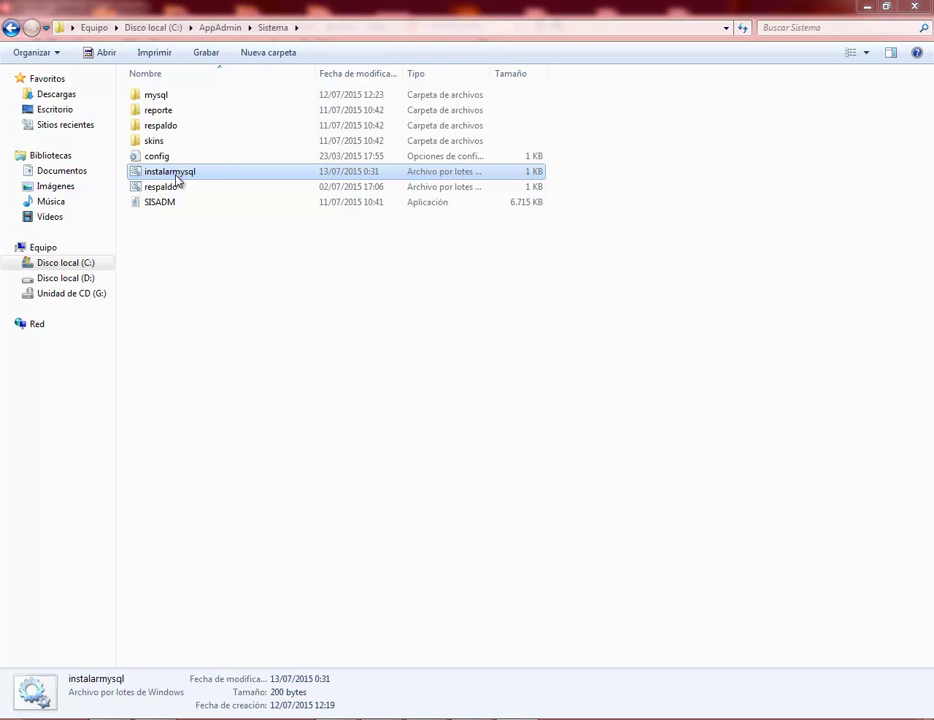
right_click(178, 179)
left_click(264, 238)
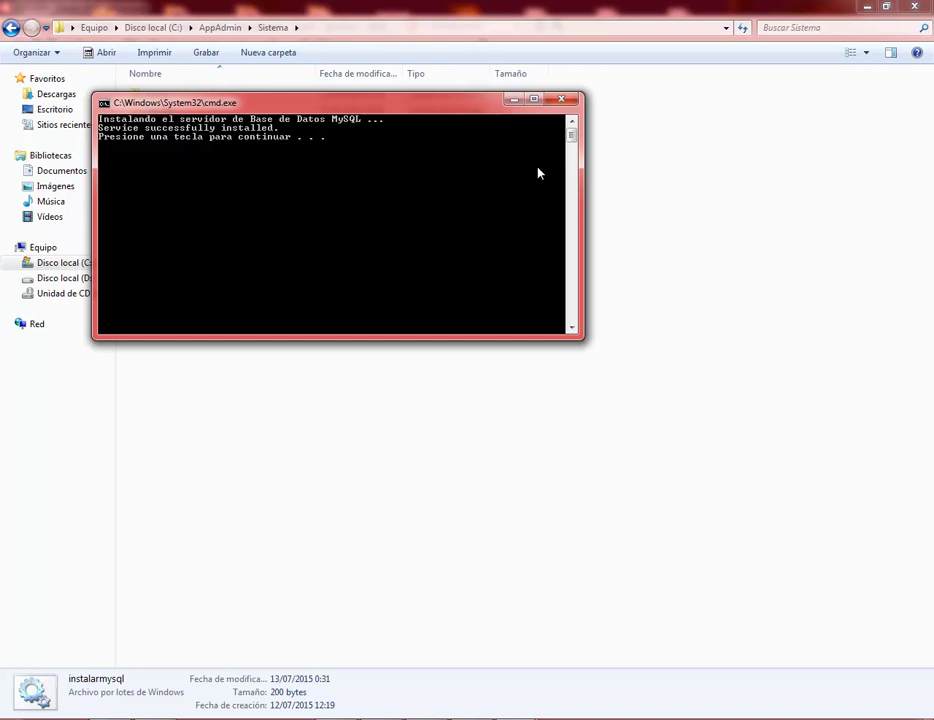
left_click(566, 106)
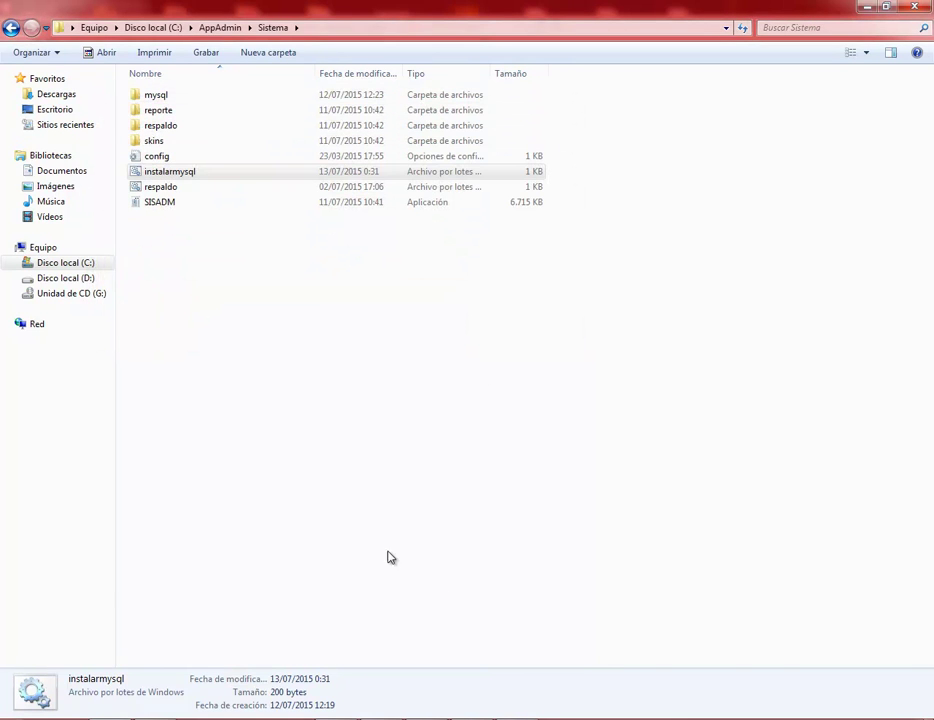
Bring up Services, refresh the service list, and select mysql_adm to check the installed service.
left_click(440, 717)
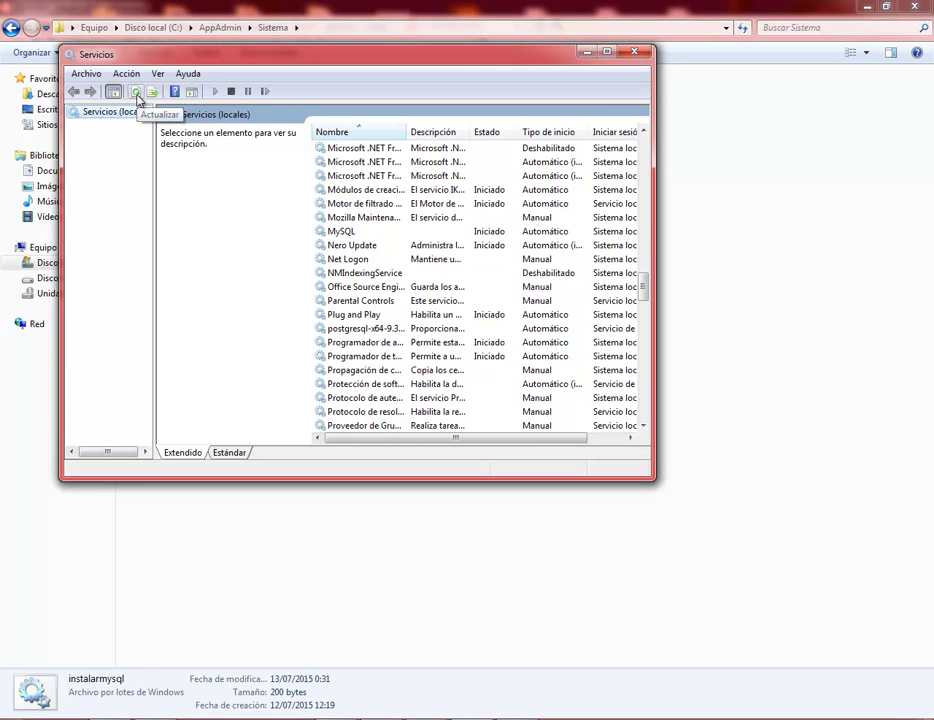
left_click(137, 93)
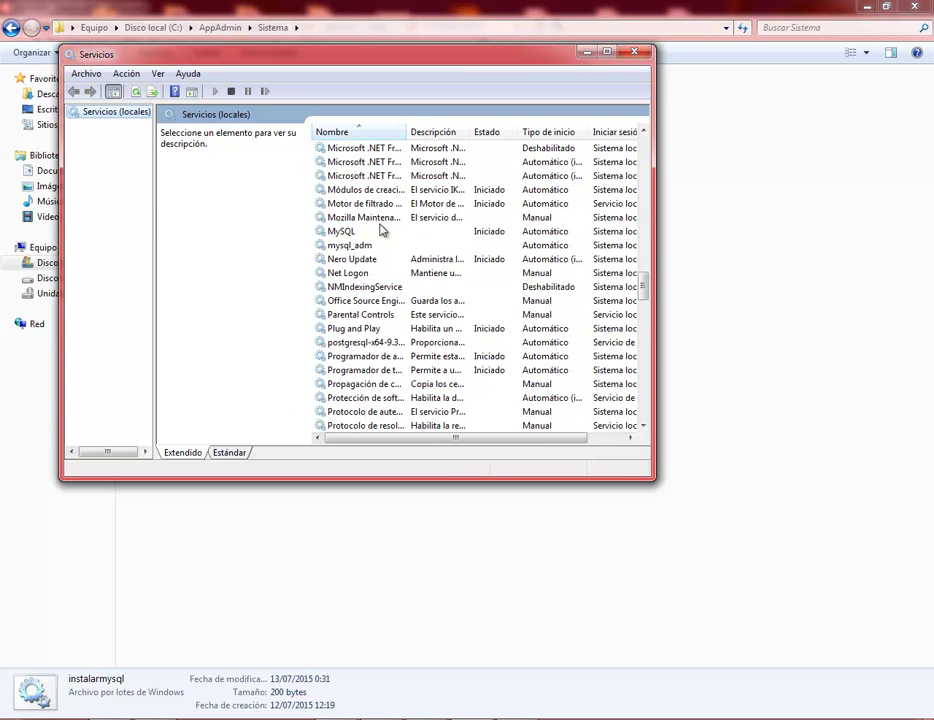
left_click(352, 246)
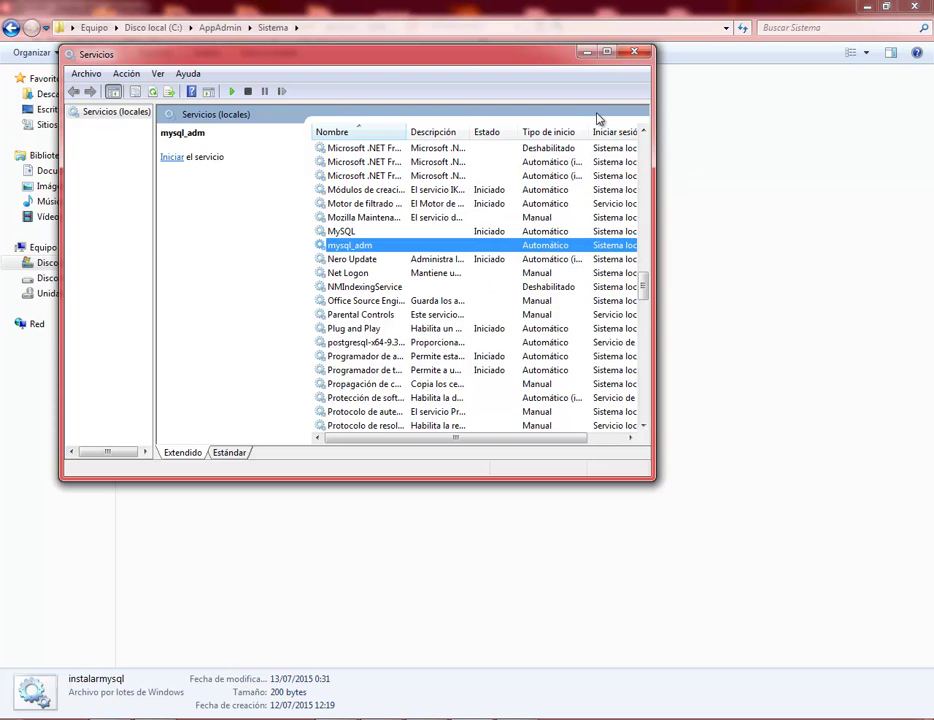
left_click(587, 53)
Return to the administrator command prompt and rerun the mysqld.exe --remove mysql_adm command.
key("alt+Tab")
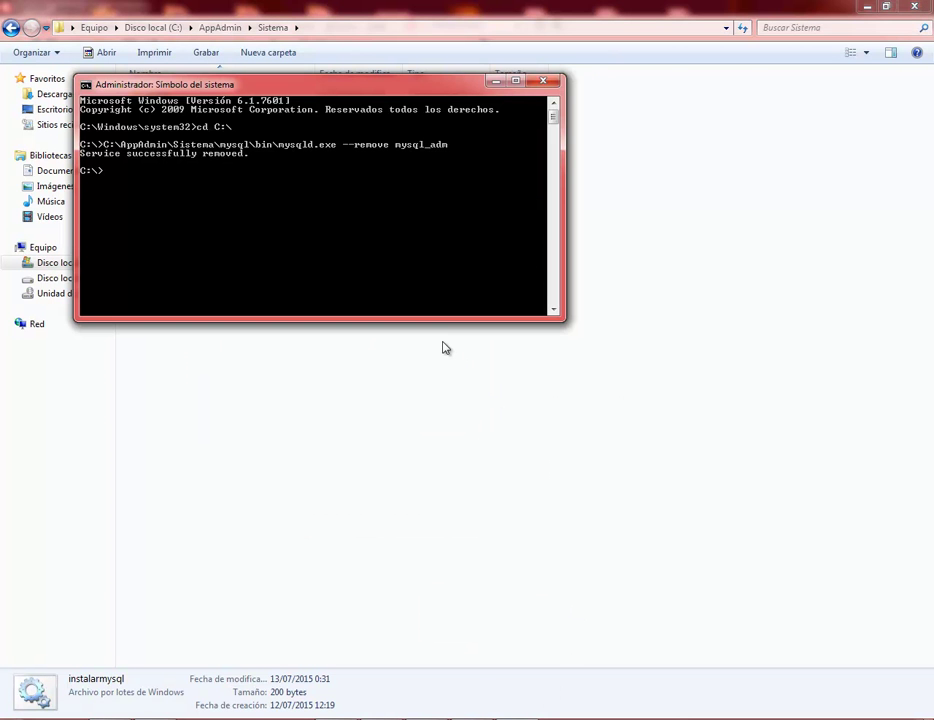
key("Up")
key("Return")
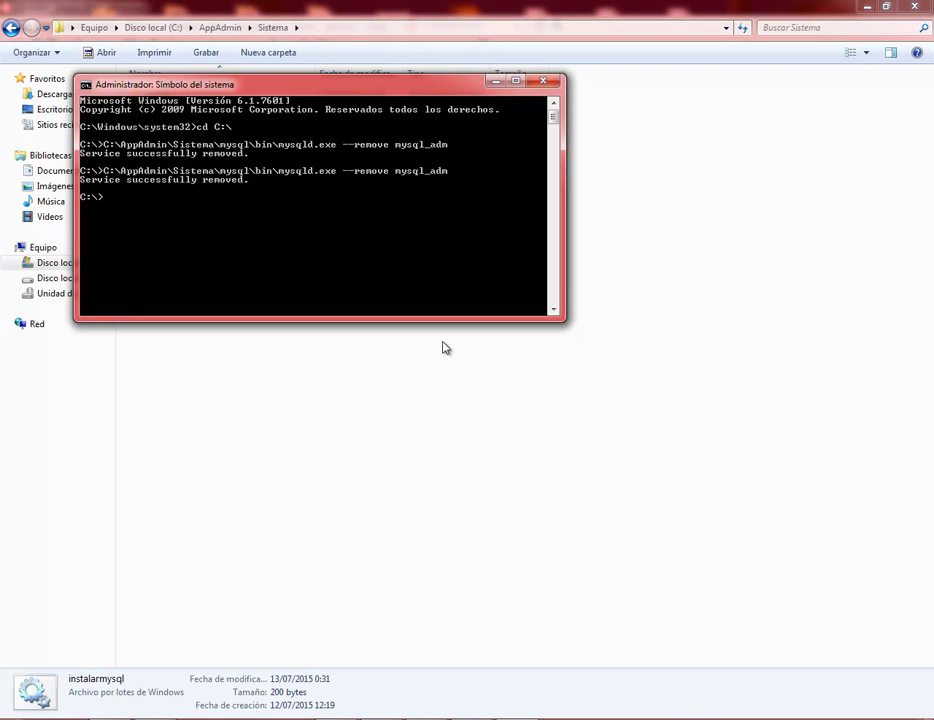
key("super+Down")
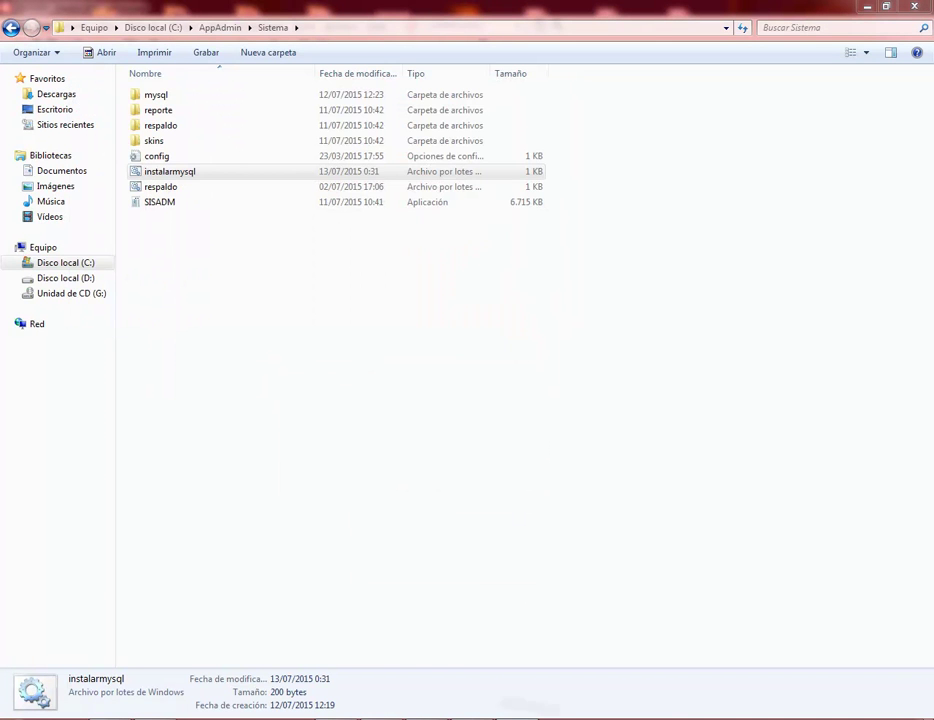
Refresh the list in Services again to check that the mysql_adm service was removed.
key("alt+Tab")
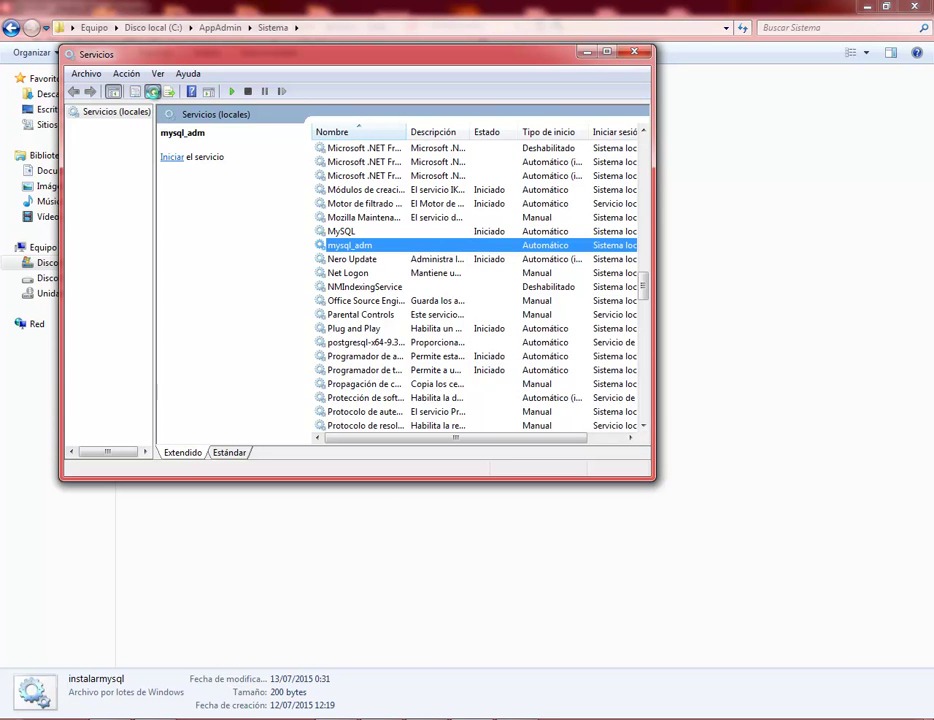
left_click(152, 91)
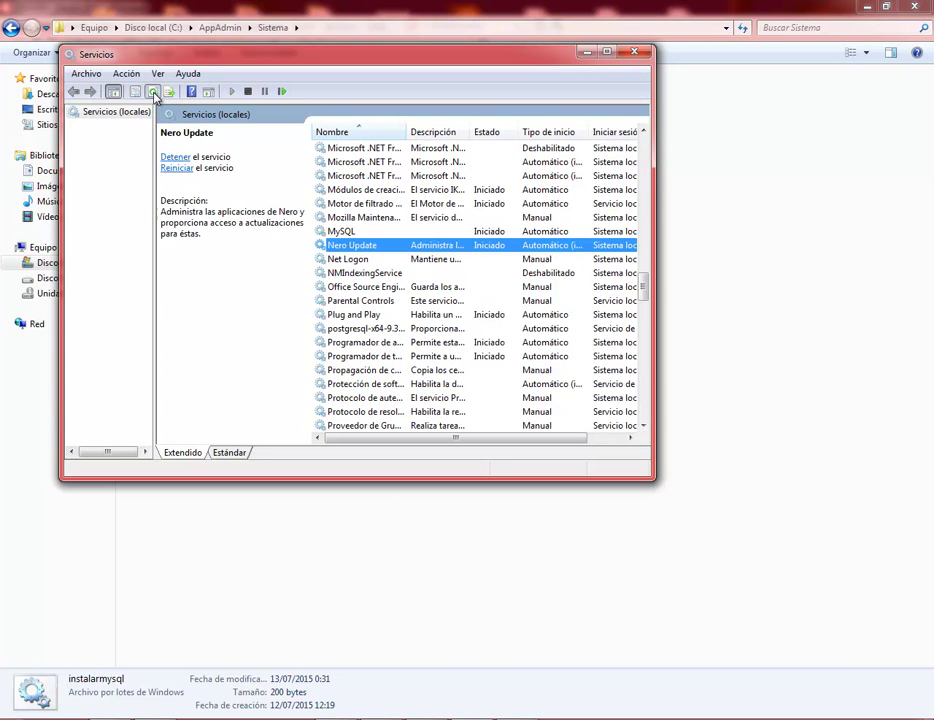
left_click(587, 53)
left_click(588, 52)
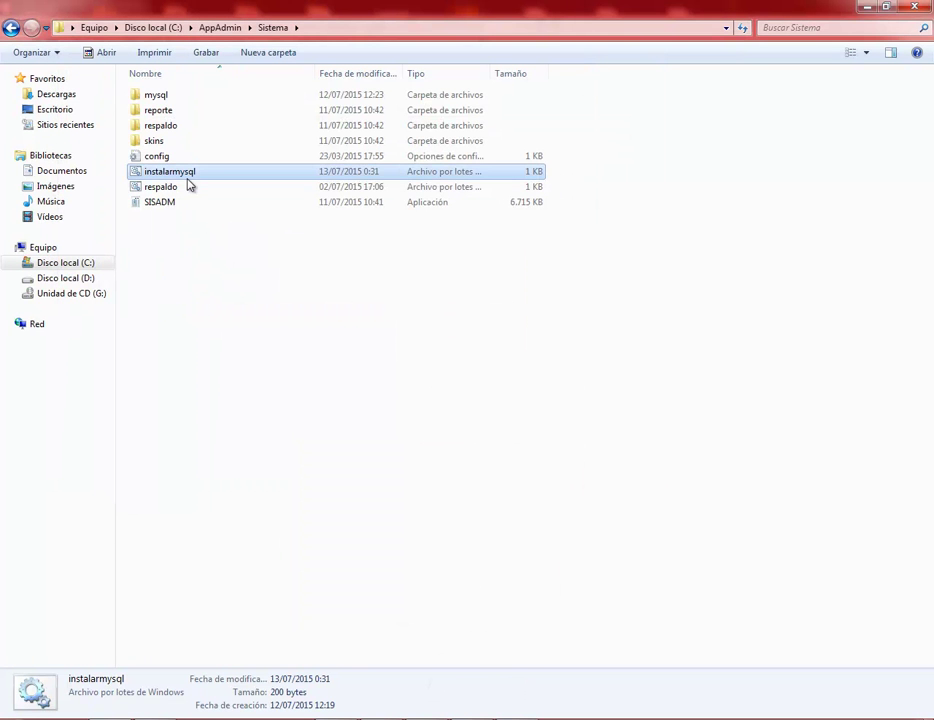
Edit the instalarmysql batch file, adding the line net start mysql_adm between the install line and pause, and save it on closing.
right_click(186, 176)
left_click(258, 202)
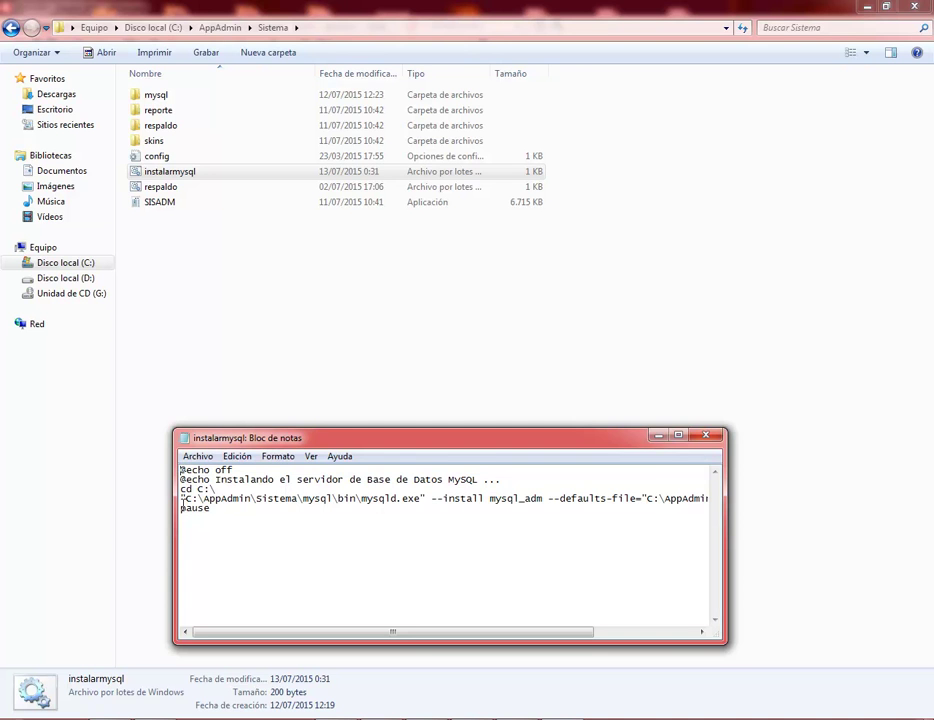
key("Return")
type("net start mysql_adm")
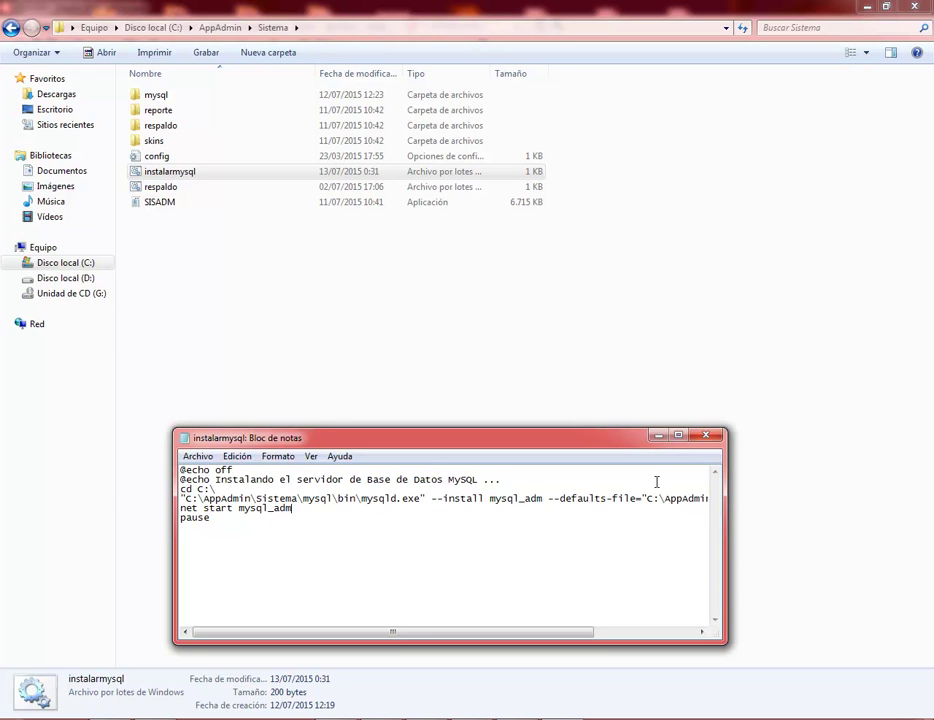
left_click(705, 436)
left_click(407, 378)
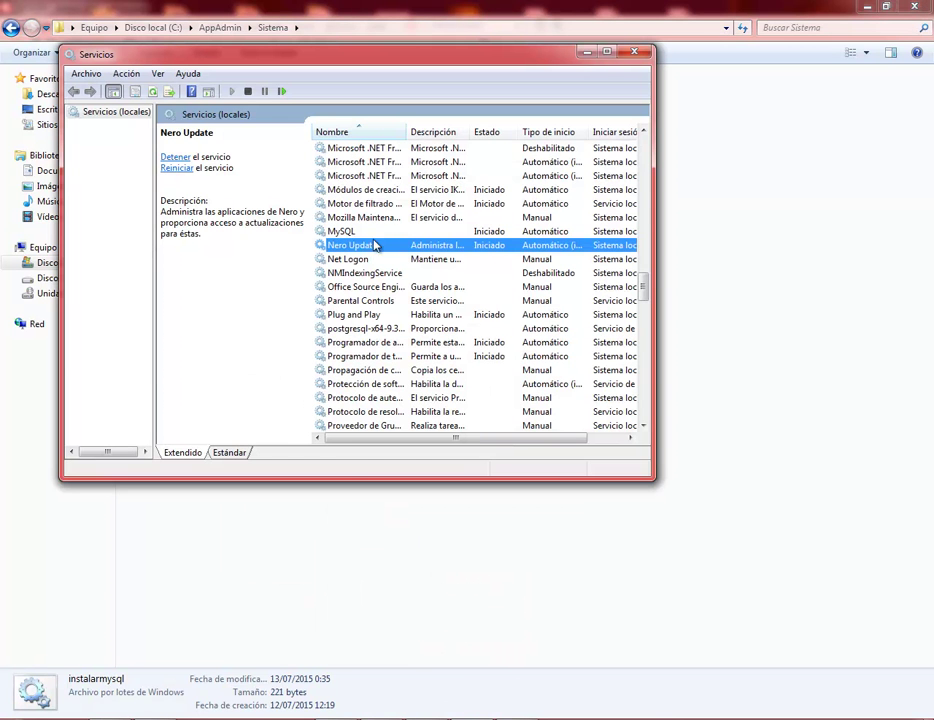
Check the existing MySQL entry in Services, and run the updated instalarmysql batch file as administrator.
left_click(346, 232)
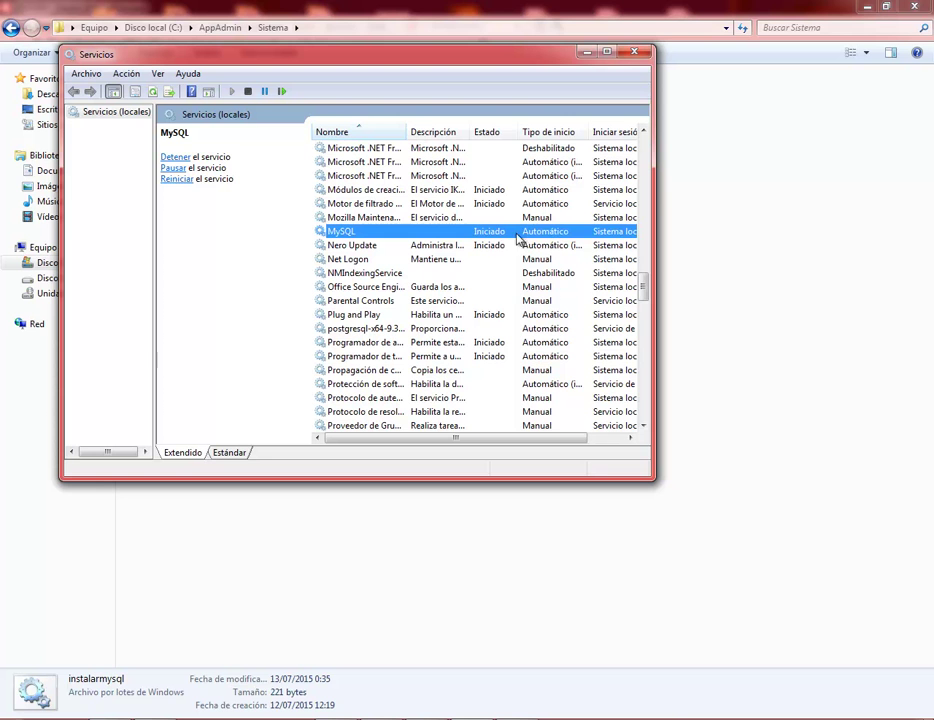
left_click(588, 52)
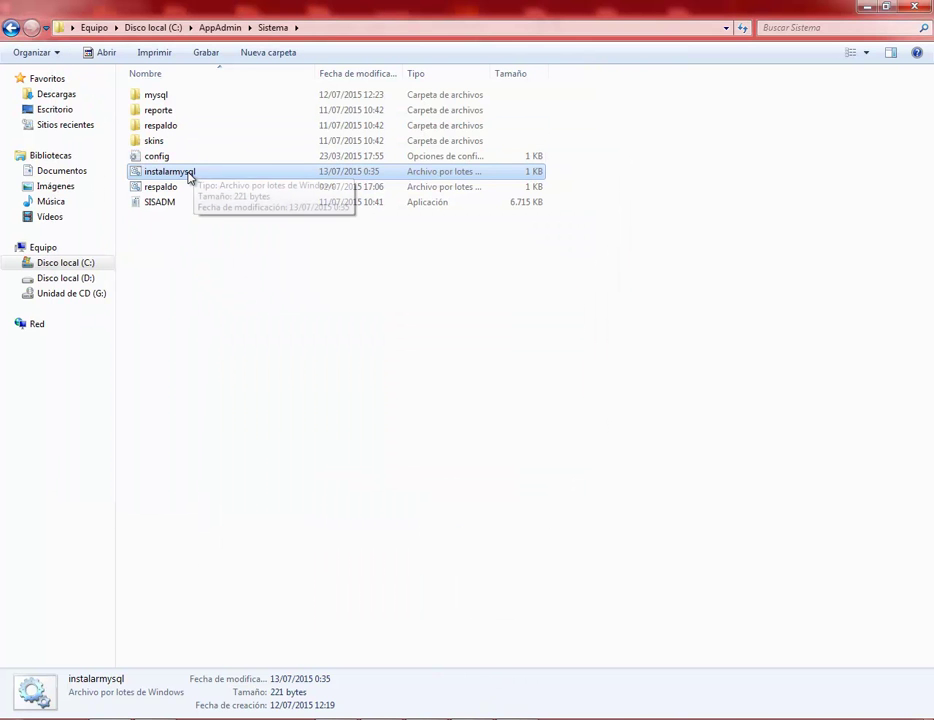
right_click(189, 177)
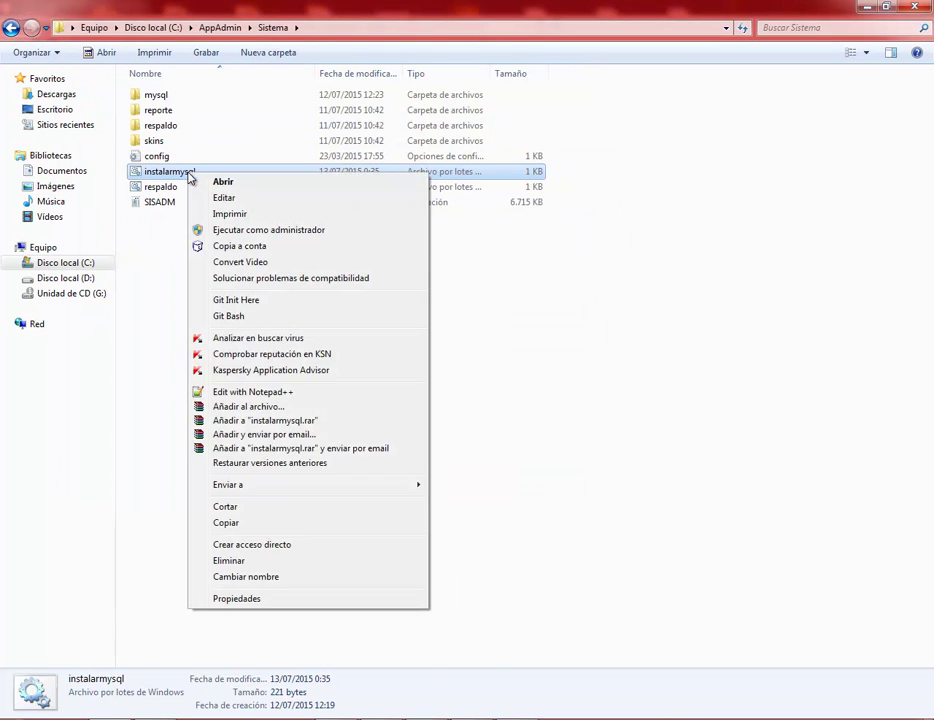
left_click(290, 231)
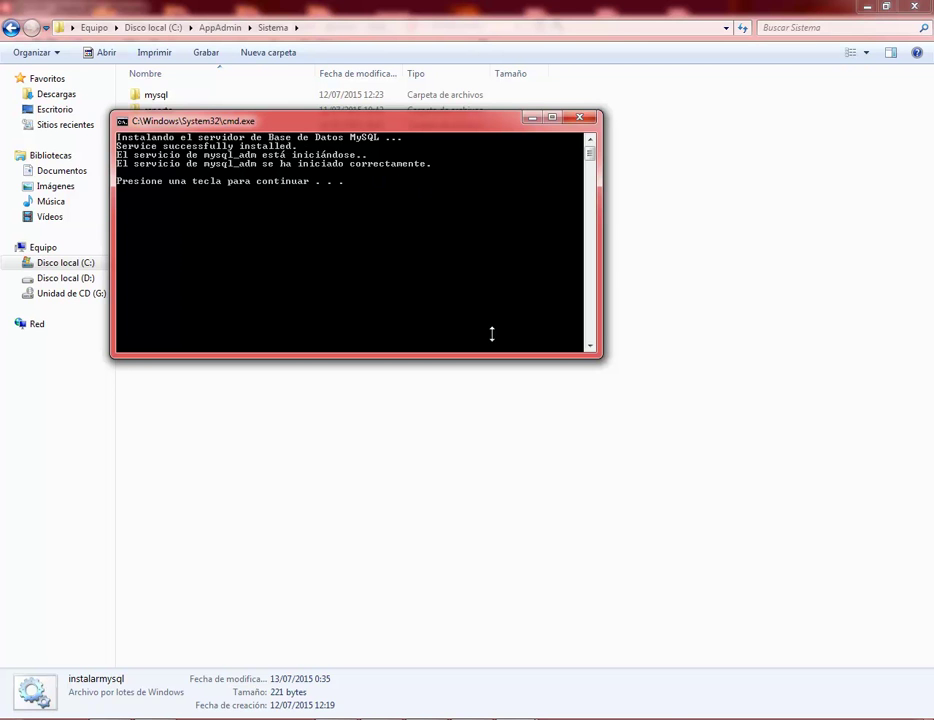
Refresh the list in Services, check the status of mysql_adm, and close both Services and the batch console.
key("Return")
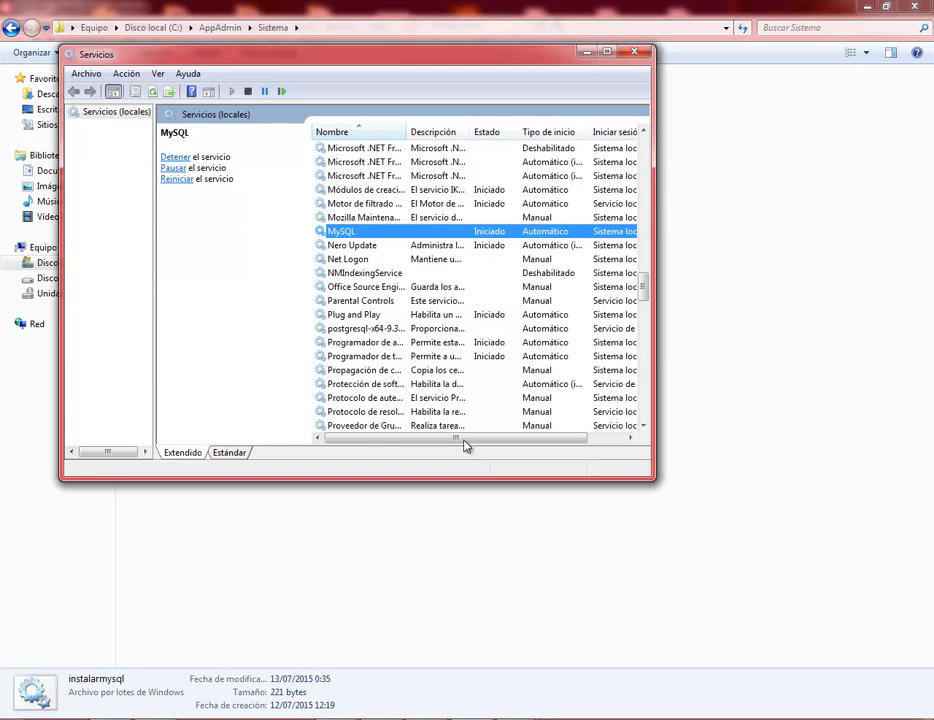
left_click(153, 92)
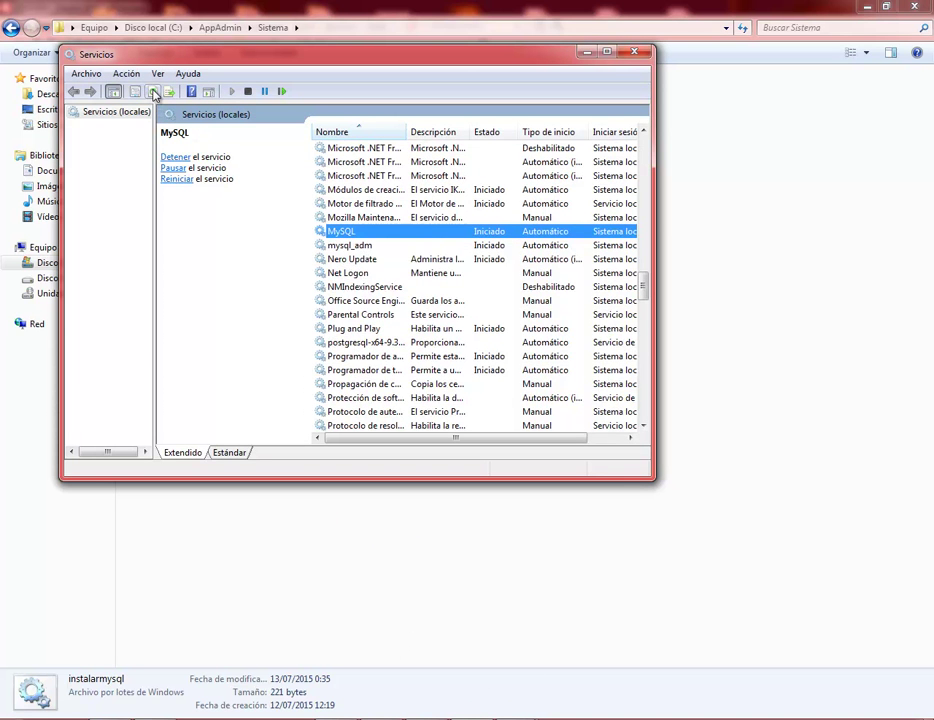
left_click(365, 245)
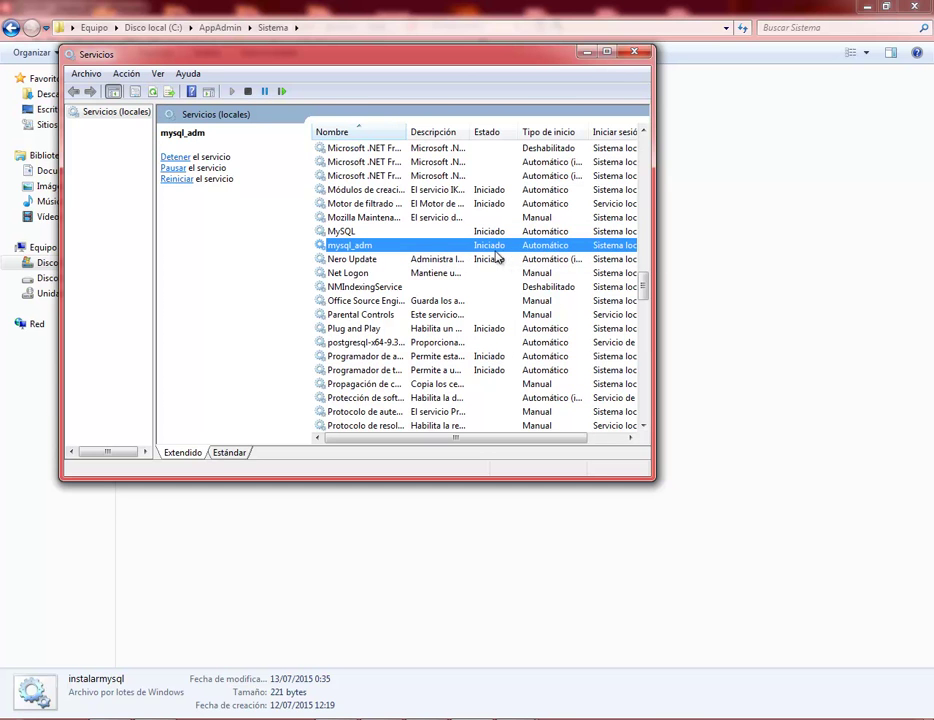
left_click(634, 55)
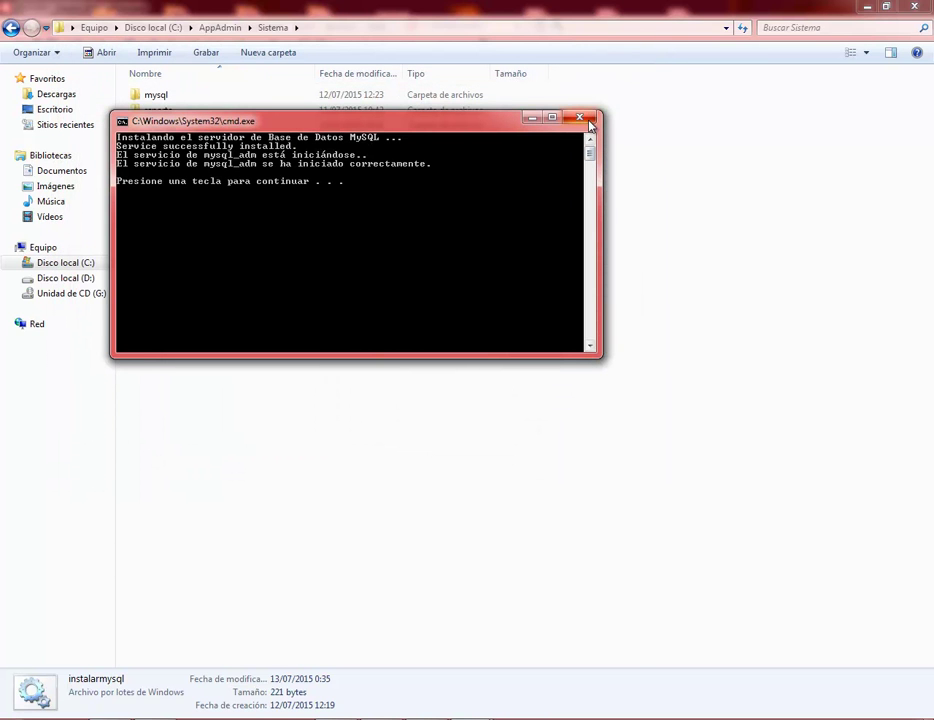
left_click(579, 118)
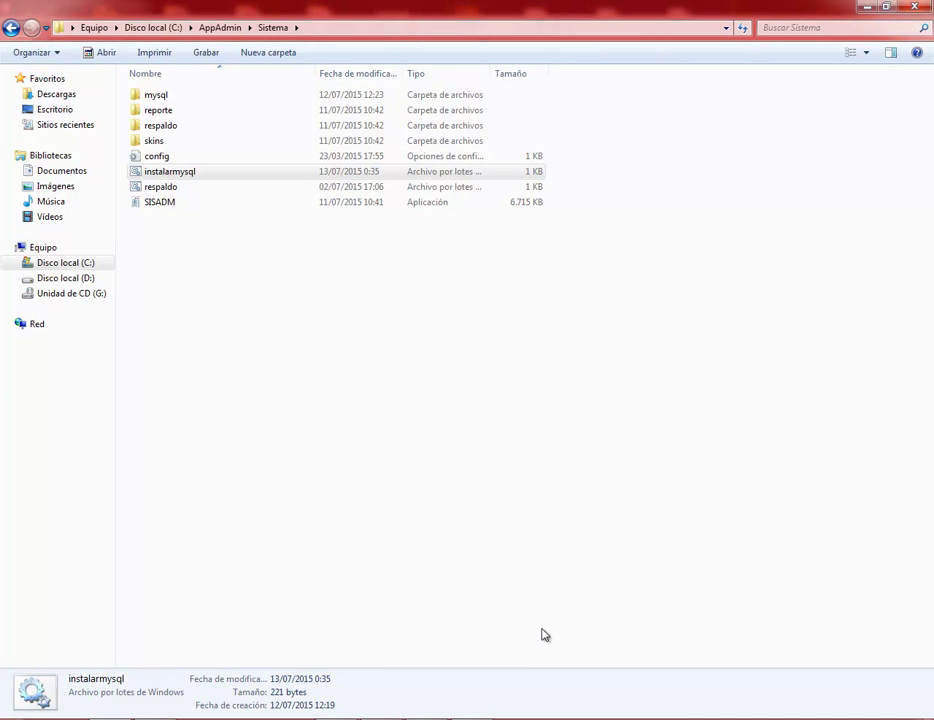
Try to remove the running mysql_adm service by repeating the mysqld.exe --remove mysql_adm command in the administrator command prompt.
left_click(486, 713)
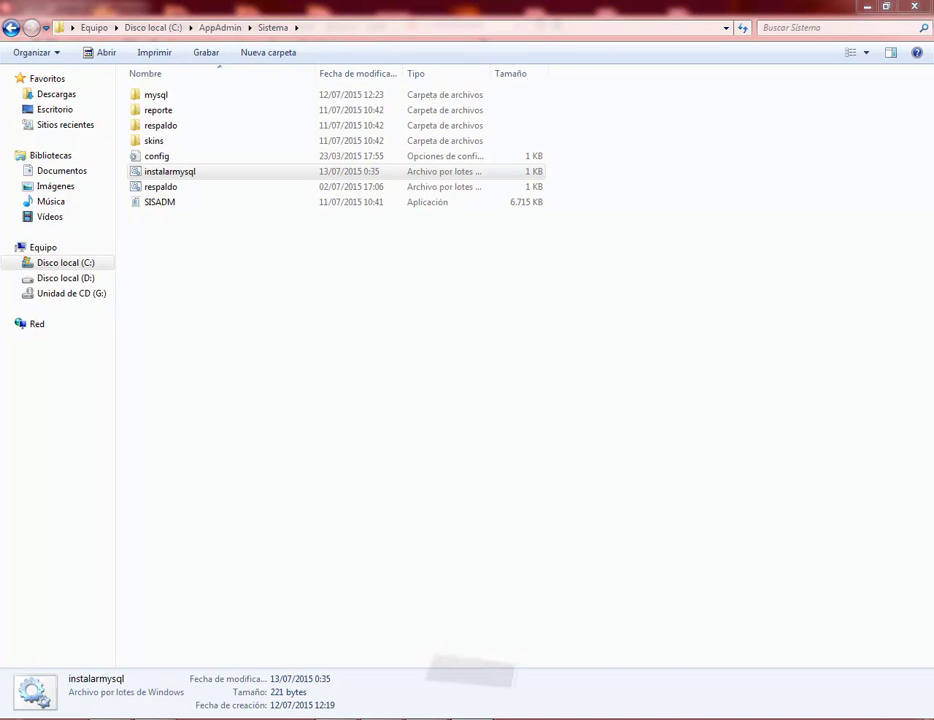
key("Up")
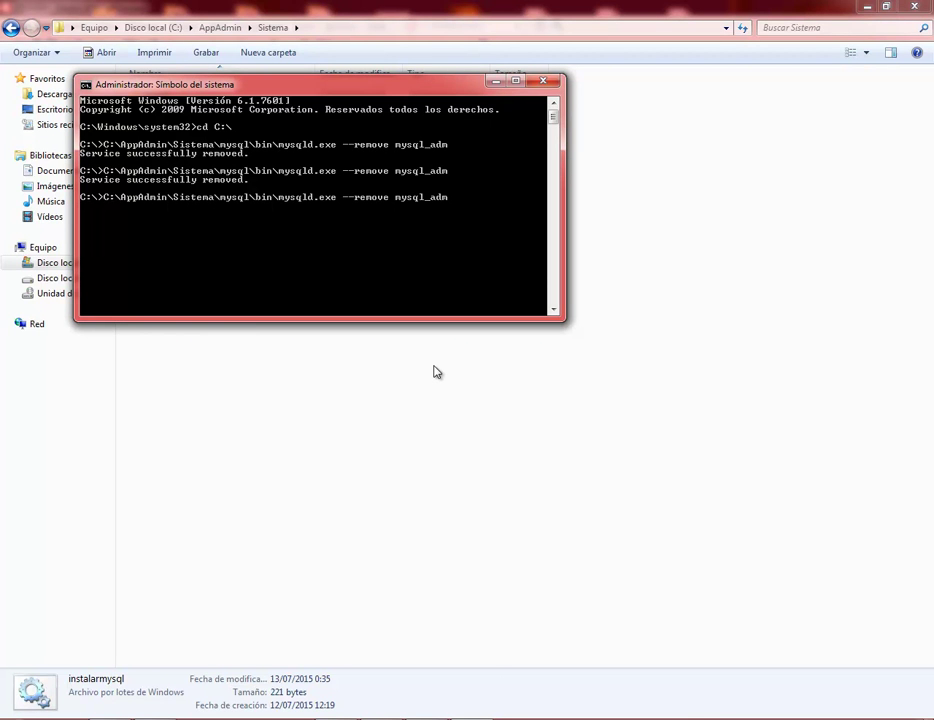
key("Return")
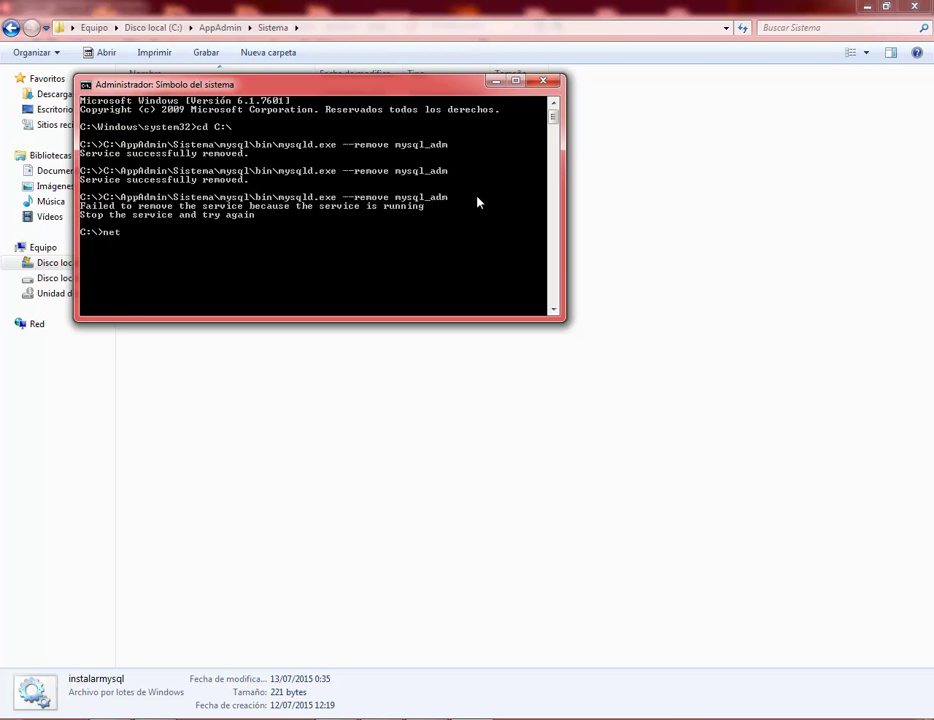
Stop the service with net stop mysql_adm, and remove it with C:\AppAdmin\Sistema\mysql\bin\mysqld.exe --remove mysql_adm.
type("top mysql_adm")
key("Return")
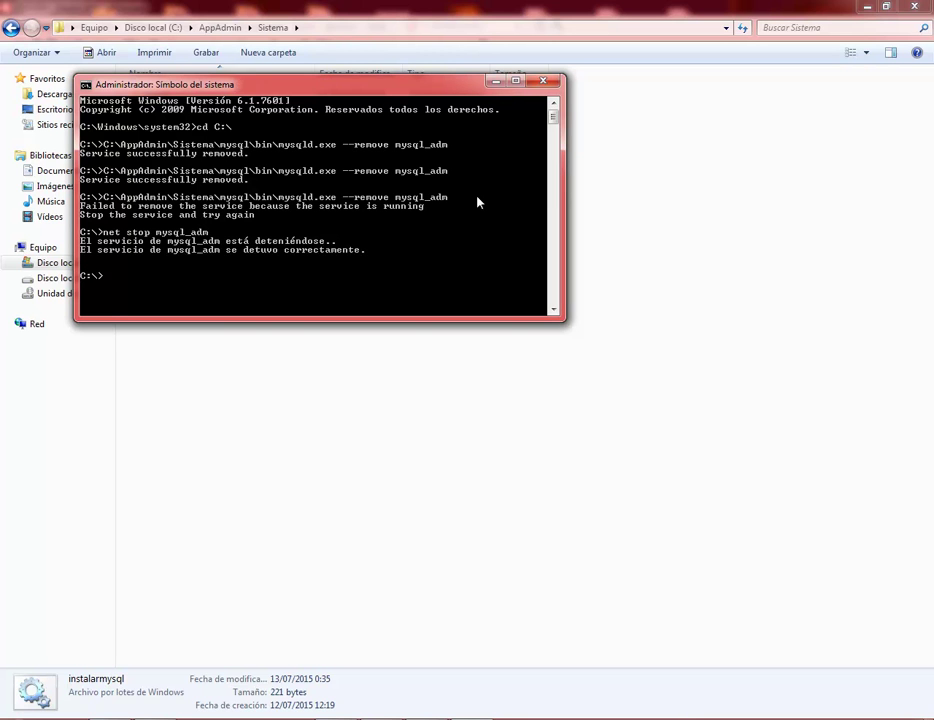
key("Up")
key("Up")
key("Return")
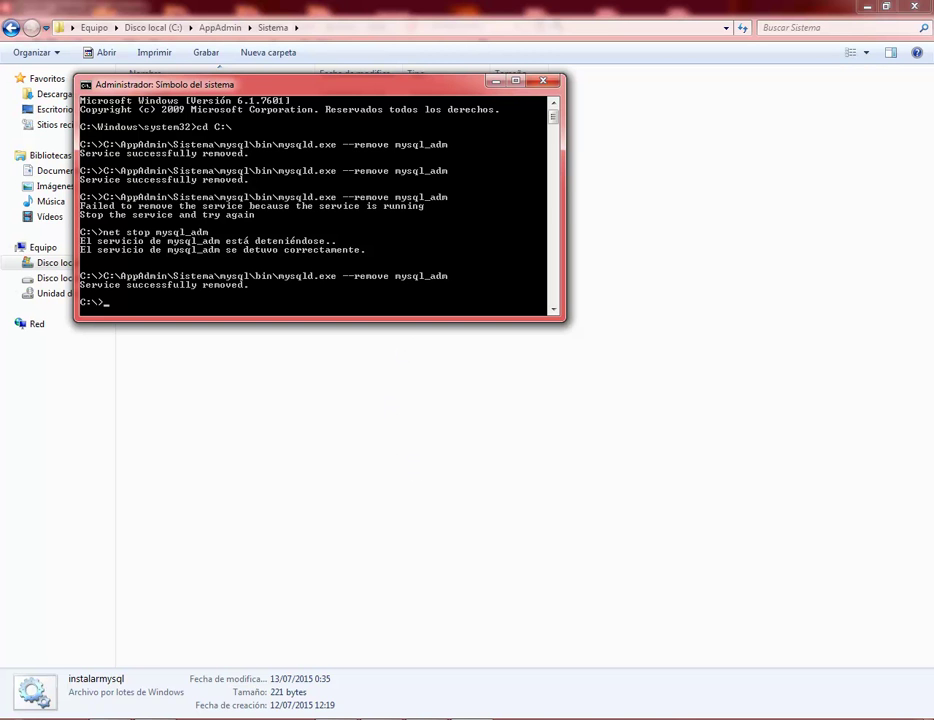
Open Services and check the list for the mysql_adm service, and close the administrator command prompt.
key("super")
left_click(55, 693)
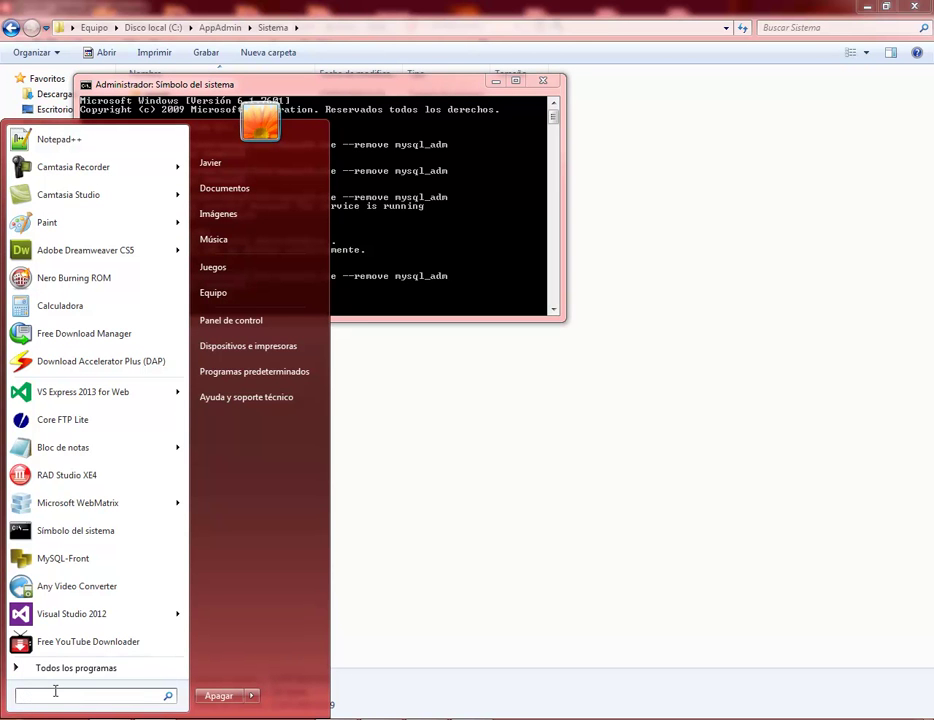
type("serv")
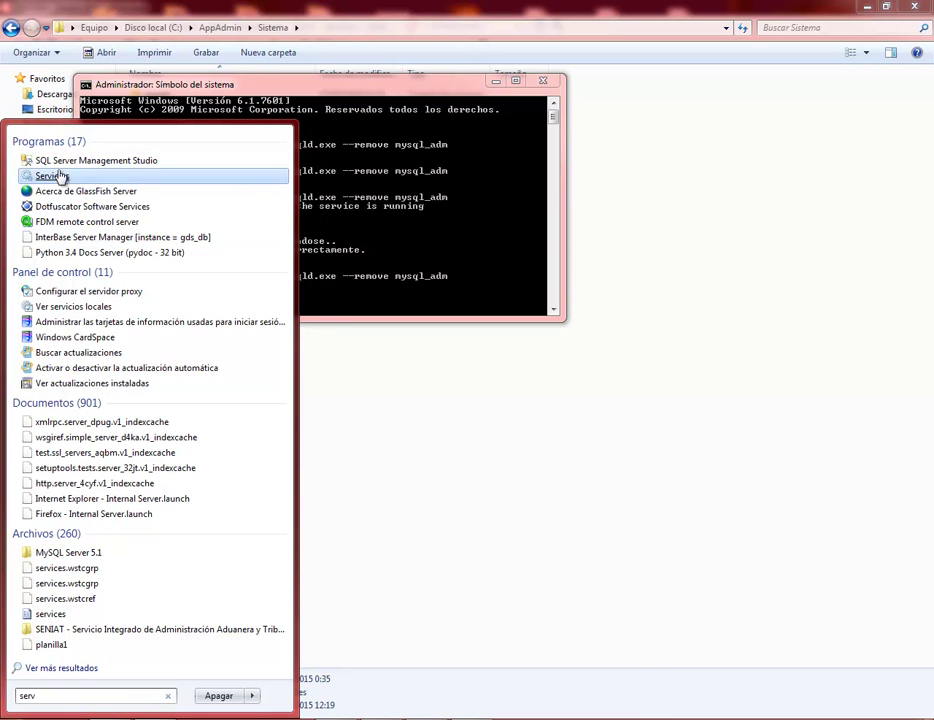
left_click(52, 176)
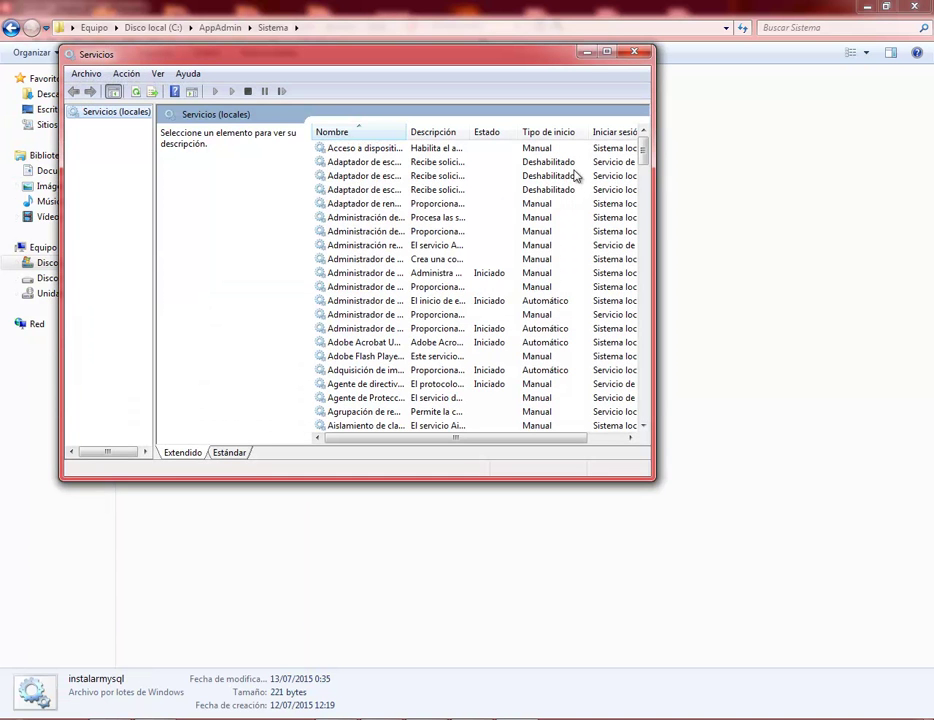
left_click_drag(644, 148, 650, 278)
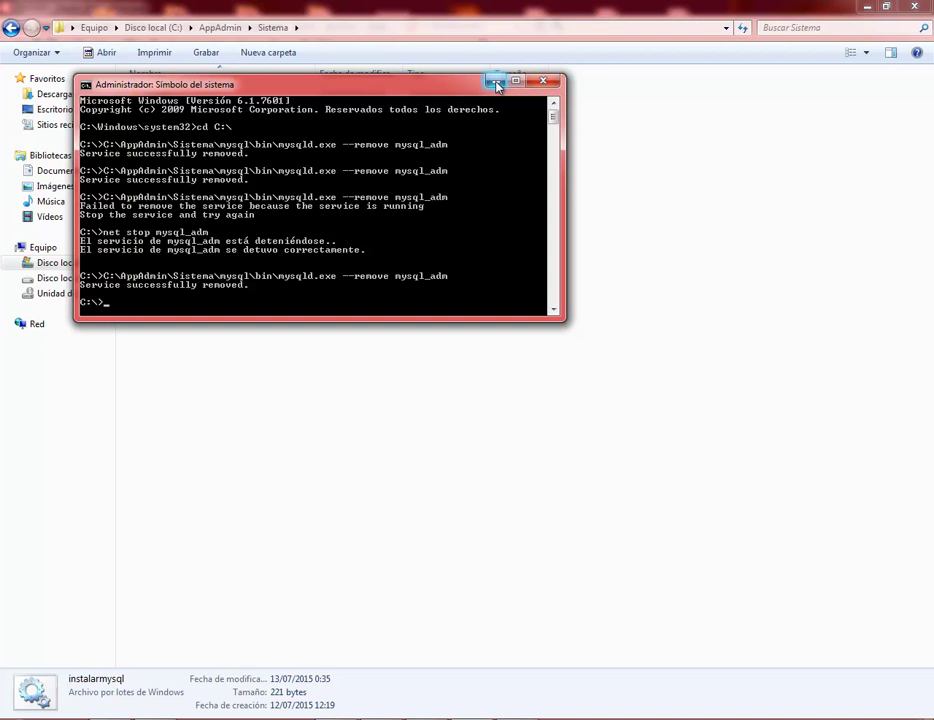
left_click(543, 82)
left_click(490, 555)
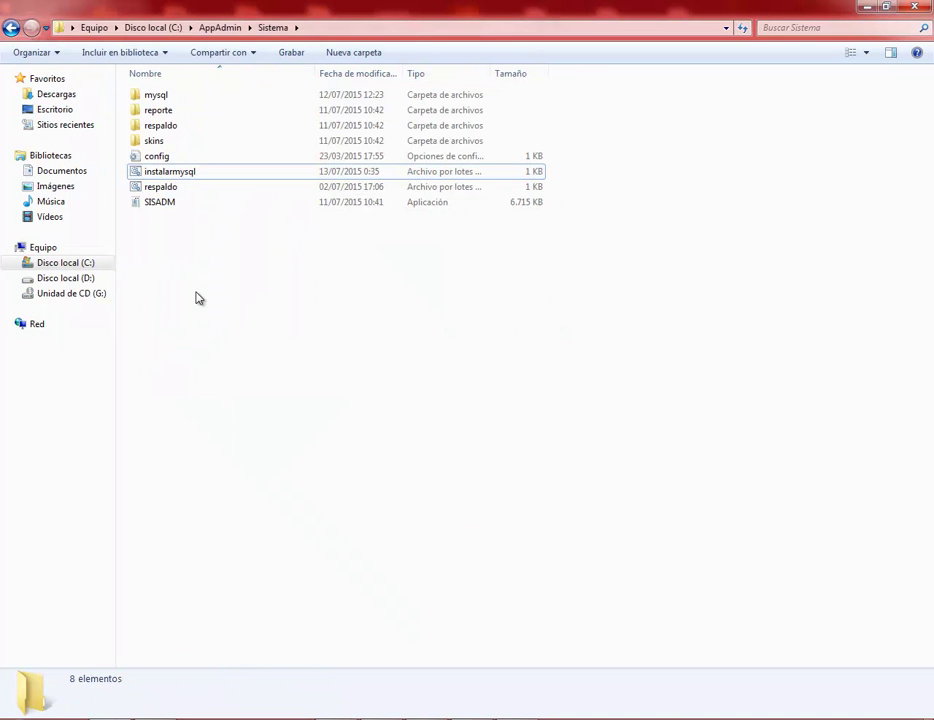
Duplicate the instalarmysql batch file within the Sistema folder.
left_click(176, 177)
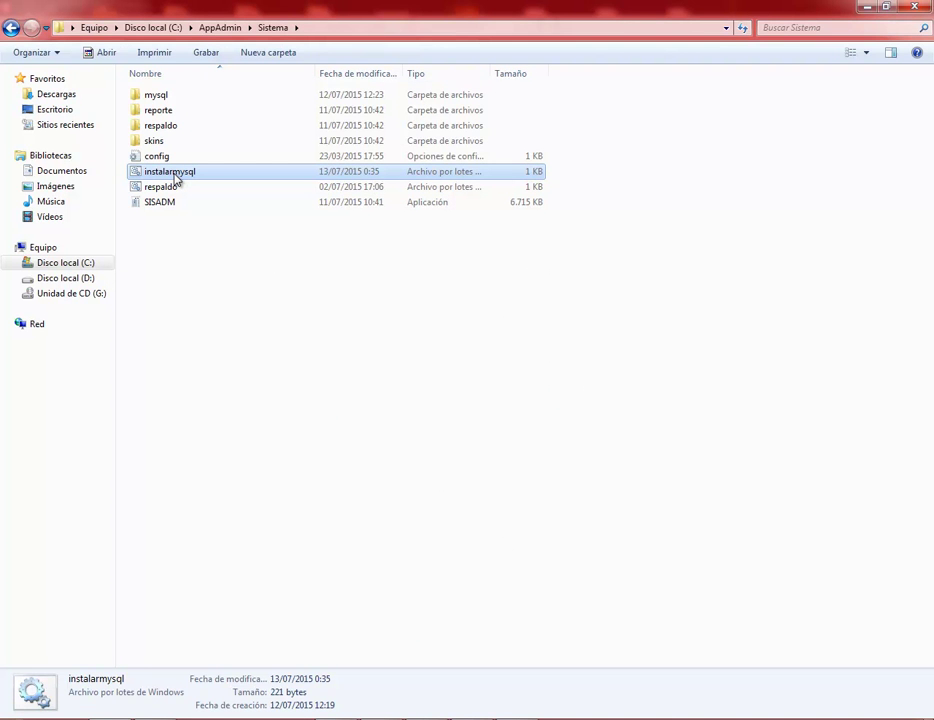
right_click(176, 177)
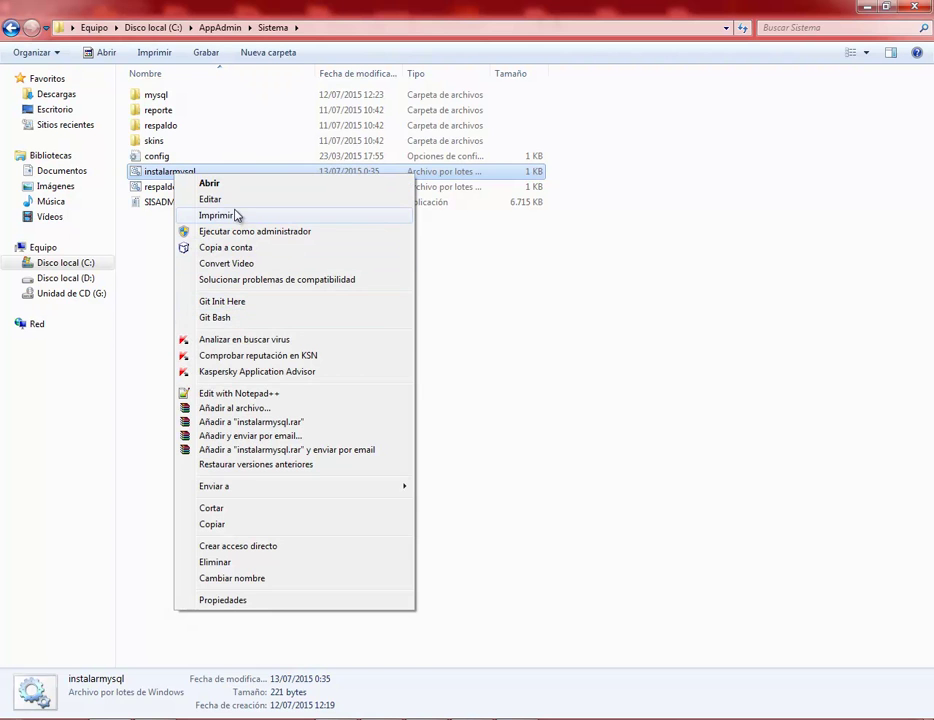
left_click(231, 525)
left_click(188, 371)
right_click(188, 369)
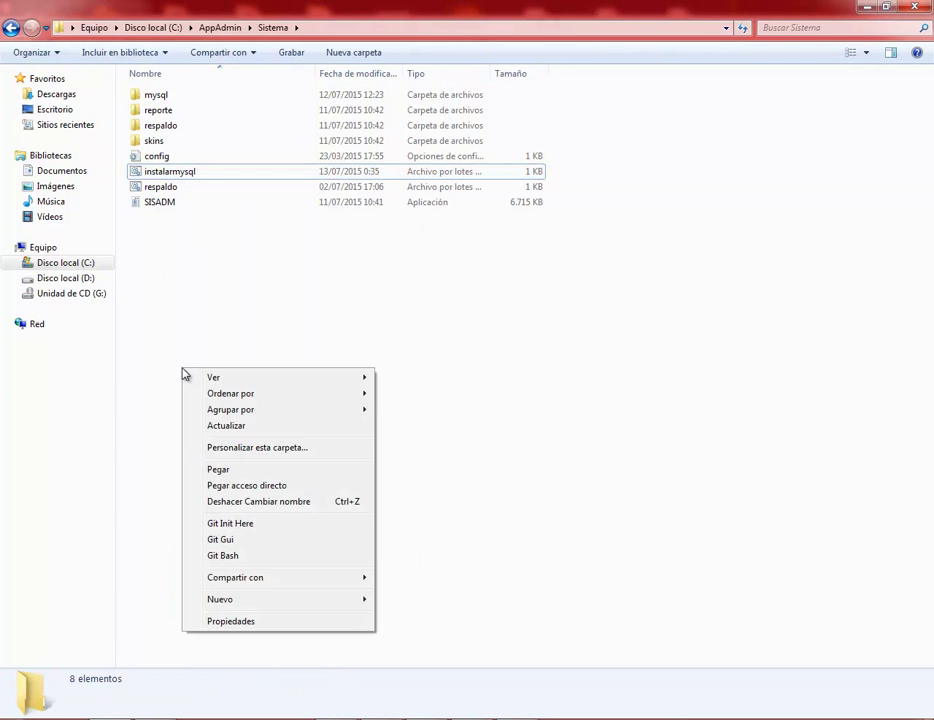
left_click(235, 470)
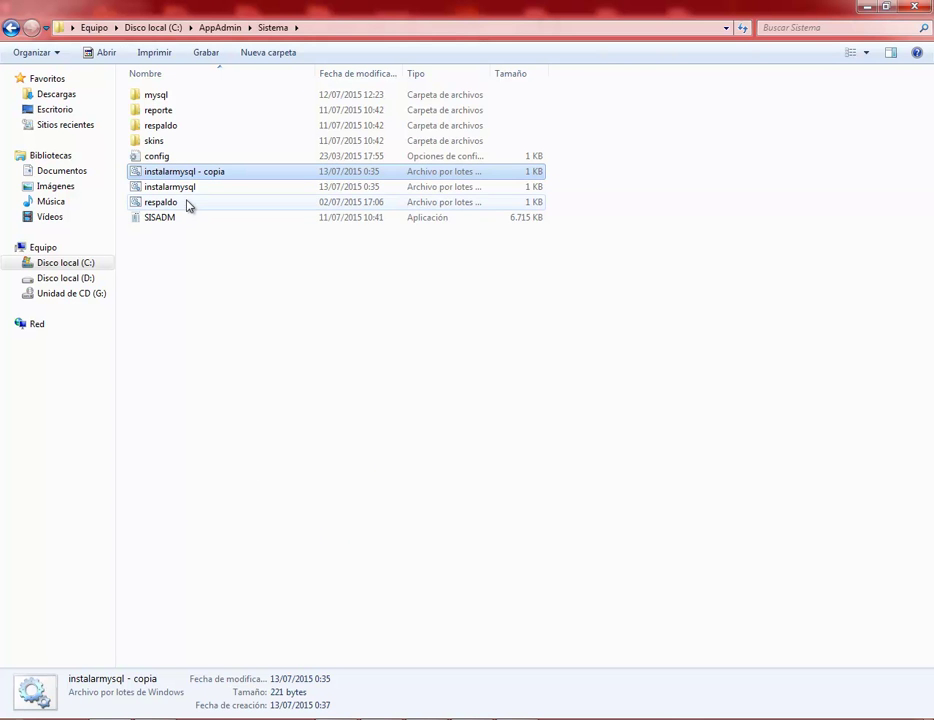
Rename the copied batch file as desinstalarmysql.
right_click(186, 182)
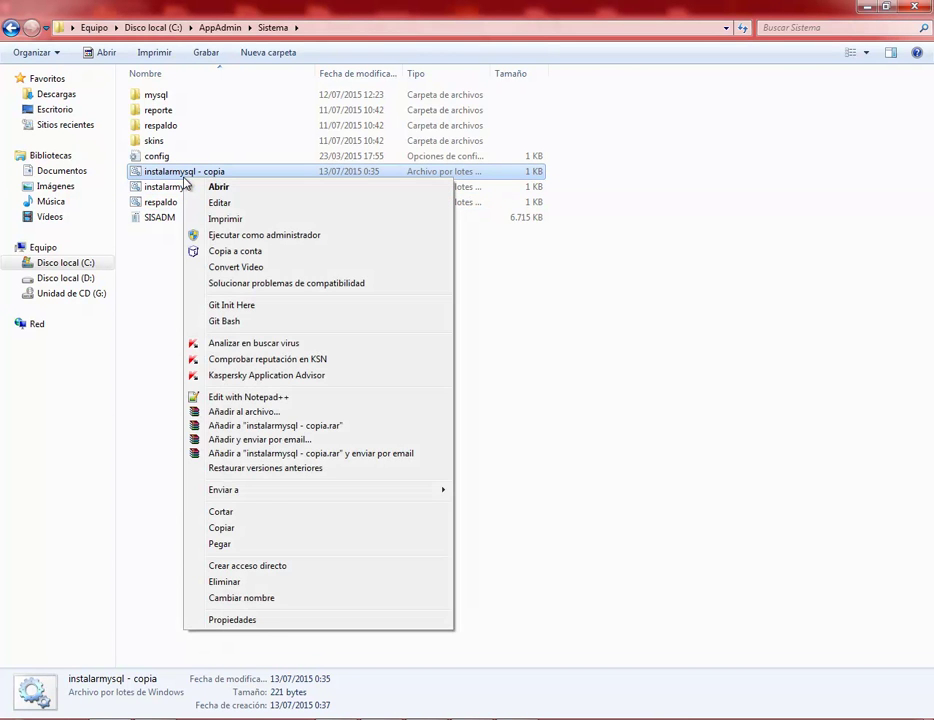
left_click(323, 602)
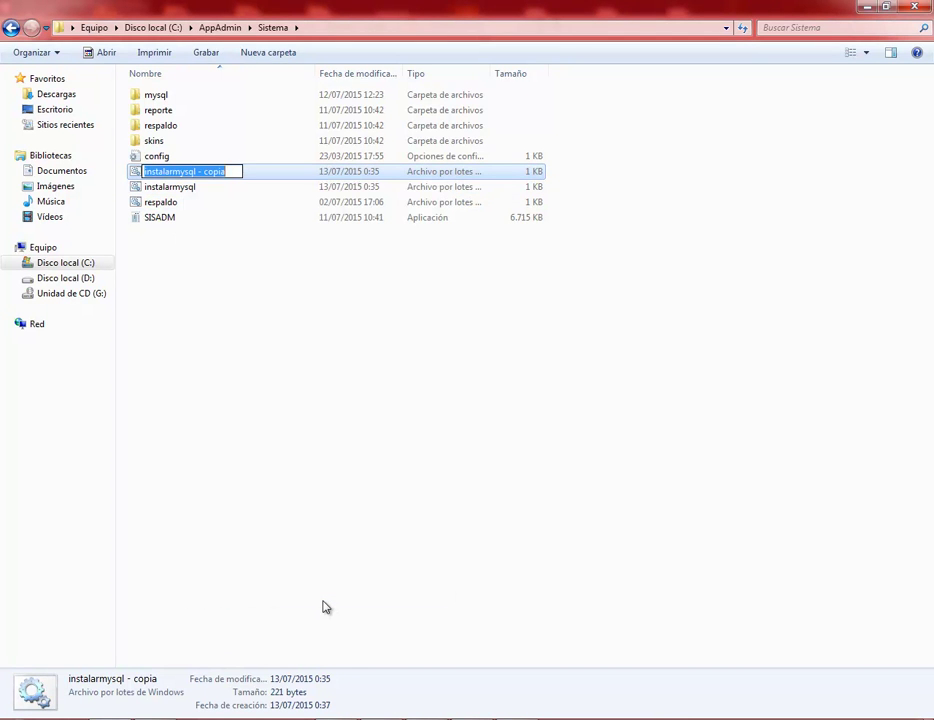
key("Right")
key("Left")
key("Left")
key("Left")
key("Left")
key("Left")
key("Left")
key("Left")
key("Left")
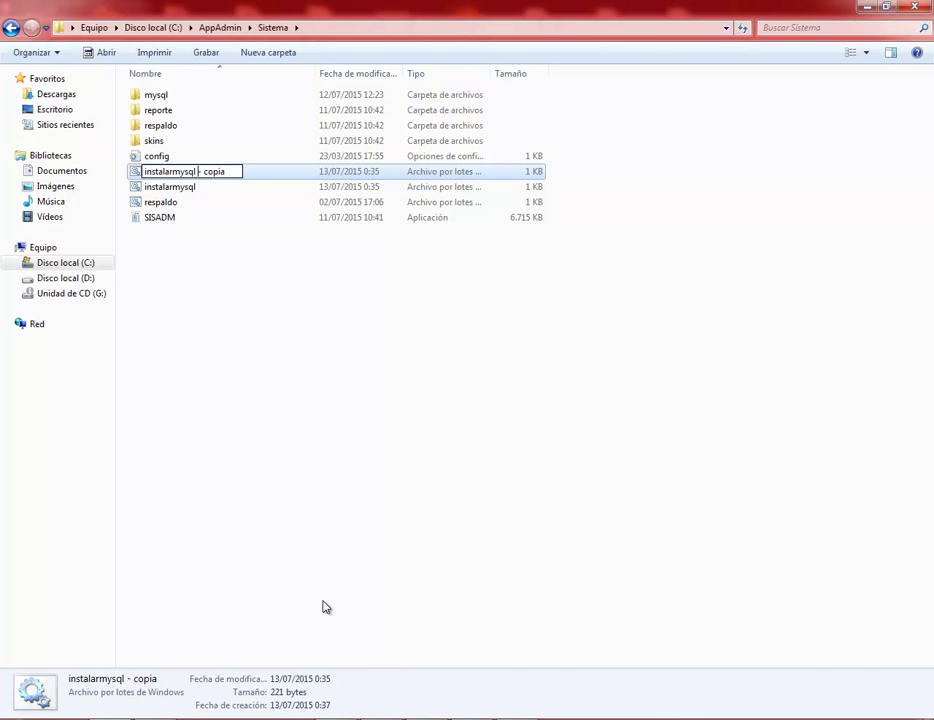
key("Delete")
key("Delete")
key("Delete")
key("Delete")
key("Delete")
key("Delete")
key("Delete")
key("Delete")
key("Home")
type("de")
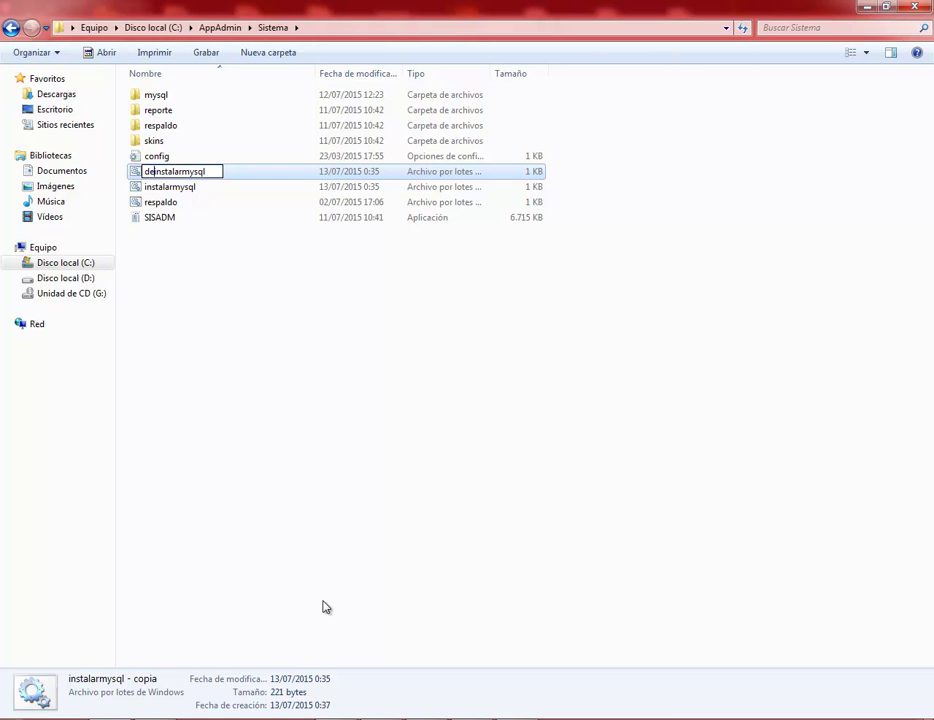
type("s")
key("Return")
left_click(250, 290)
Open desinstalarmysql for editing in Notepad, and replace the --install option with --remove in the mysqld.exe line.
right_click(183, 178)
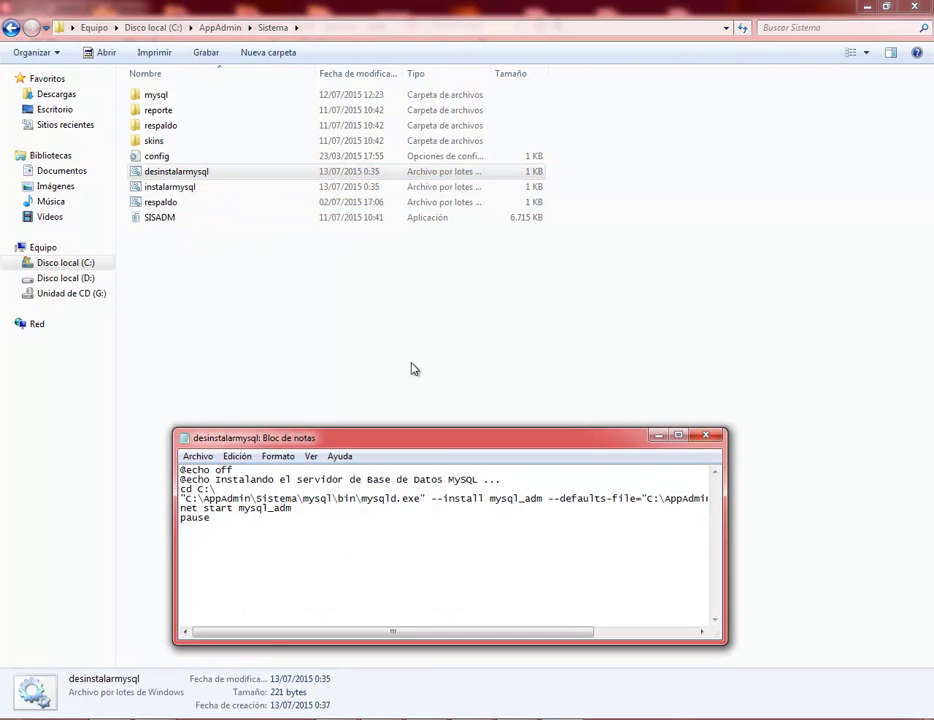
left_click(249, 489)
key("Down")
key("Right")
key("Right")
key("Right")
key("Right")
key("Right")
key("Right")
key("Right")
key("Right")
key("Right")
key("Right")
key("Right")
key("Right")
key("Right")
key("Right")
key("Right")
key("Right")
key("Right")
key("Right")
key("Right")
key("Right")
type("re")
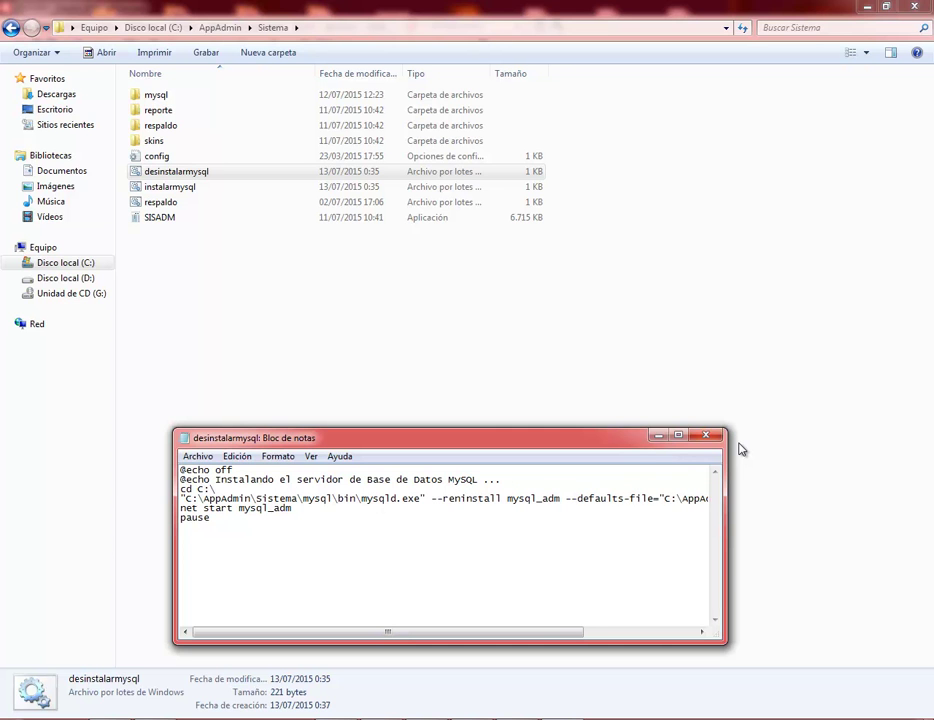
type("move")
key("Delete")
key("Delete")
key("Delete")
key("Delete")
key("Delete")
key("Delete")
key("Delete")
Delete the --defaults-file argument after mysql_adm so the mysqld.exe line ends with --remove mysql_adm.
key("Right")
key("Right")
key("Right")
key("Right")
key("Right")
key("Right")
key("Right")
key("Right")
key("Right")
key("Right")
key("shift+Right")
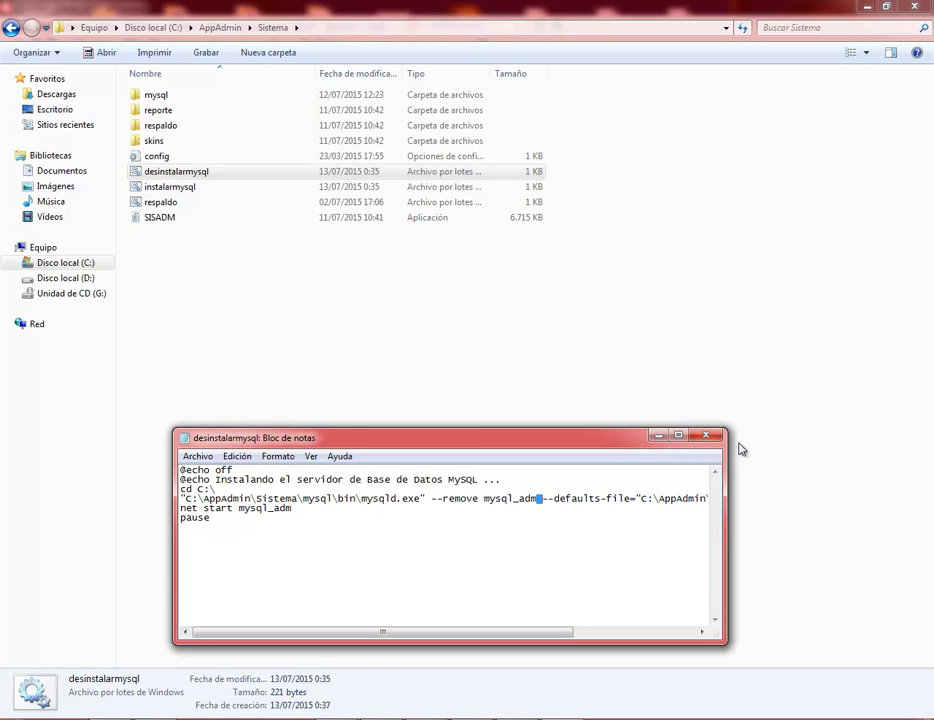
key("shift+Right")
key("shift+Right")
key("shift+Right")
key("shift+Right")
key("shift+Right")
key("shift+Right")
key("shift+Right")
key("shift+Right")
key("shift+Right")
key("shift+Right")
key("shift+Right")
key("shift+Right")
key("shift+Right")
key("shift+Right")
key("shift+Right")
key("shift+Right")
key("shift+Right")
key("shift+Right")
key("shift+Right")
key("shift+Right")
key("shift+Right")
key("shift+Right")
key("shift+Left")
key("Delete")
Change the service start command in the batch file to net stop mysql_adm.
key("Right")
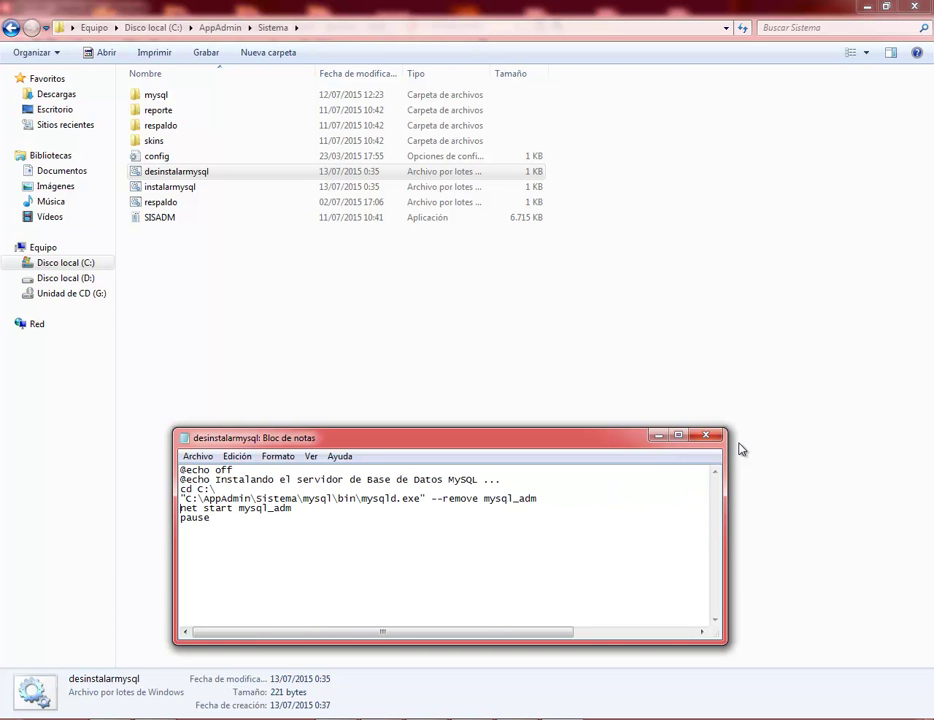
key("Right")
key("Right")
key("Right")
key("Right")
key("Right")
key("Right")
key("Left")
key("Left")
type("st")
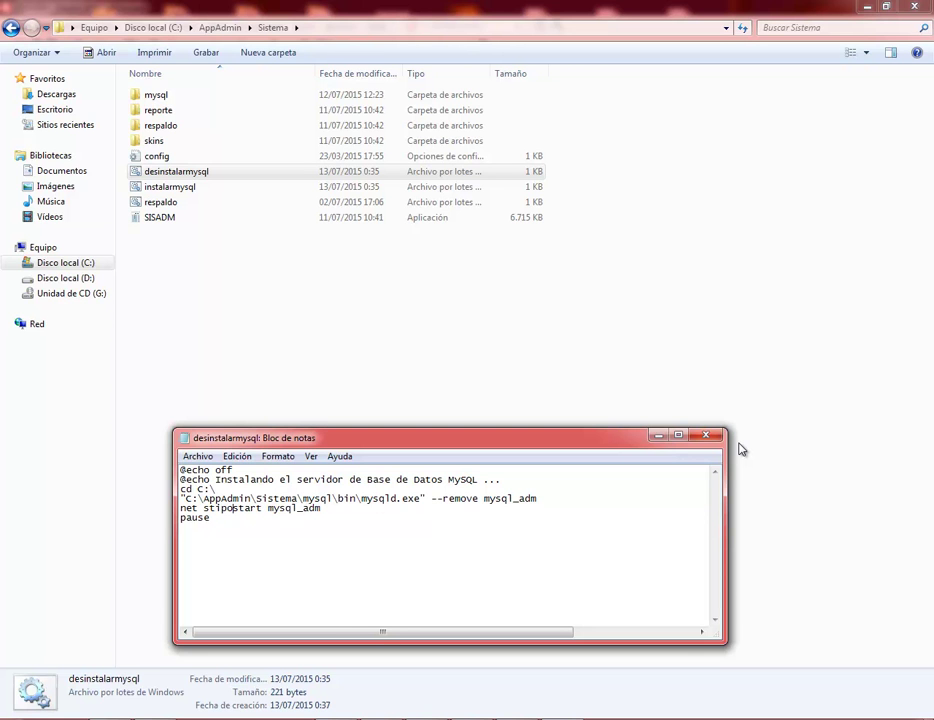
type("op")
key("Delete")
key("Delete")
key("Delete")
key("Delete")
key("Delete")
Move the net stop mysql_adm line above the cd C:\ line, directly below the echo message.
key("Up")
key("End")
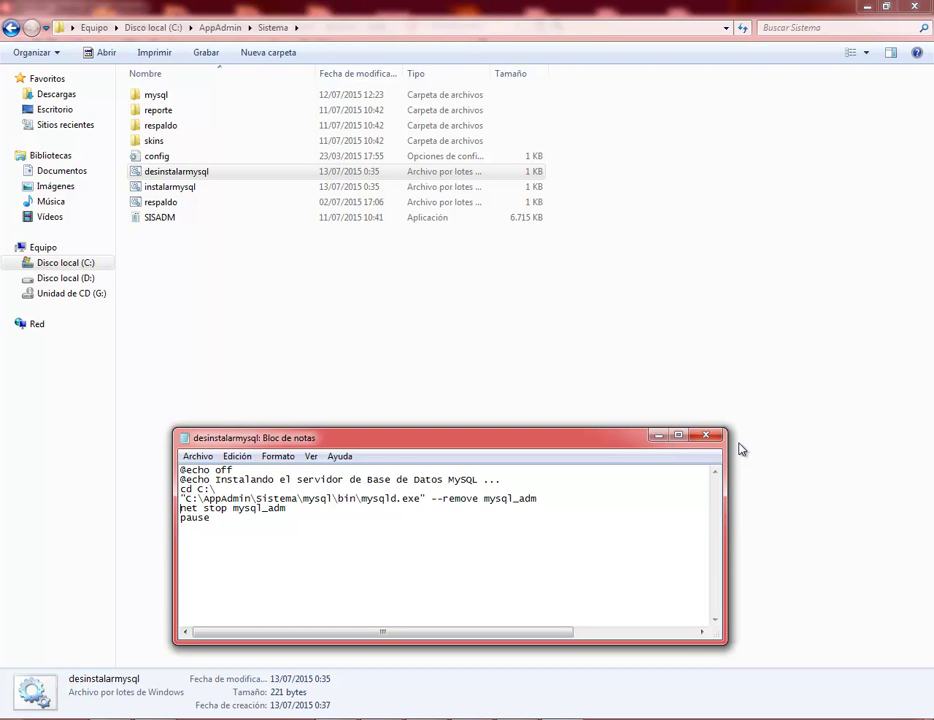
key("Down")
key("shift+Home")
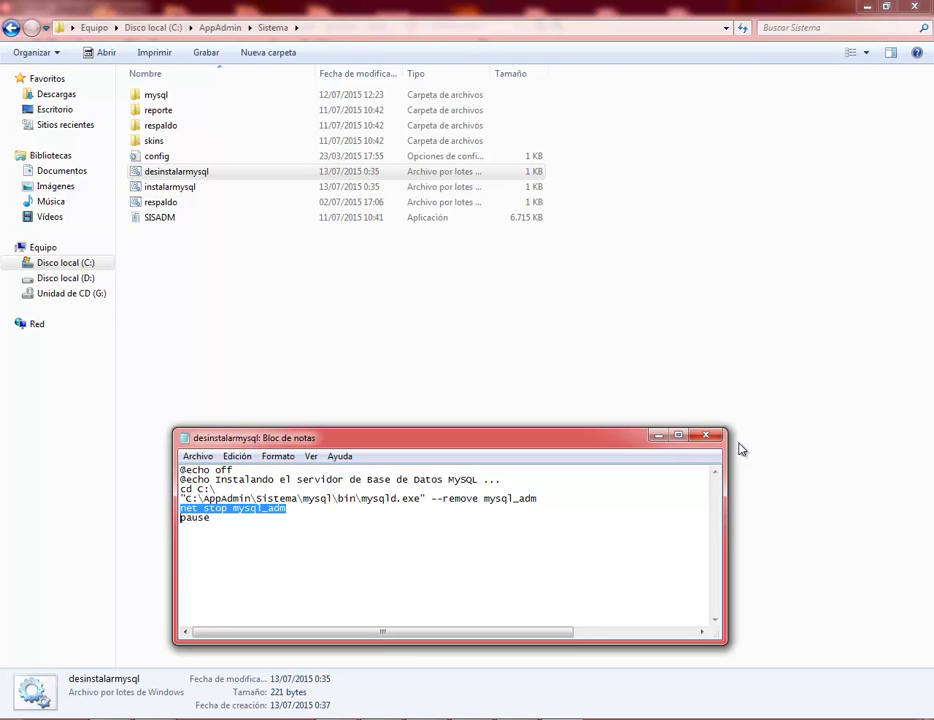
key("End")
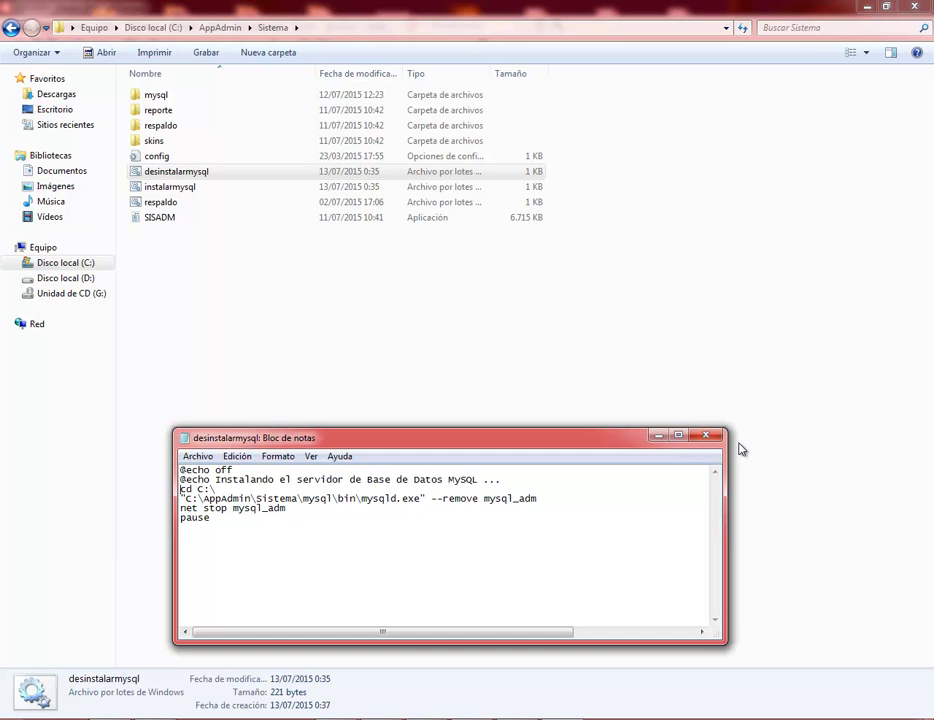
key("Return")
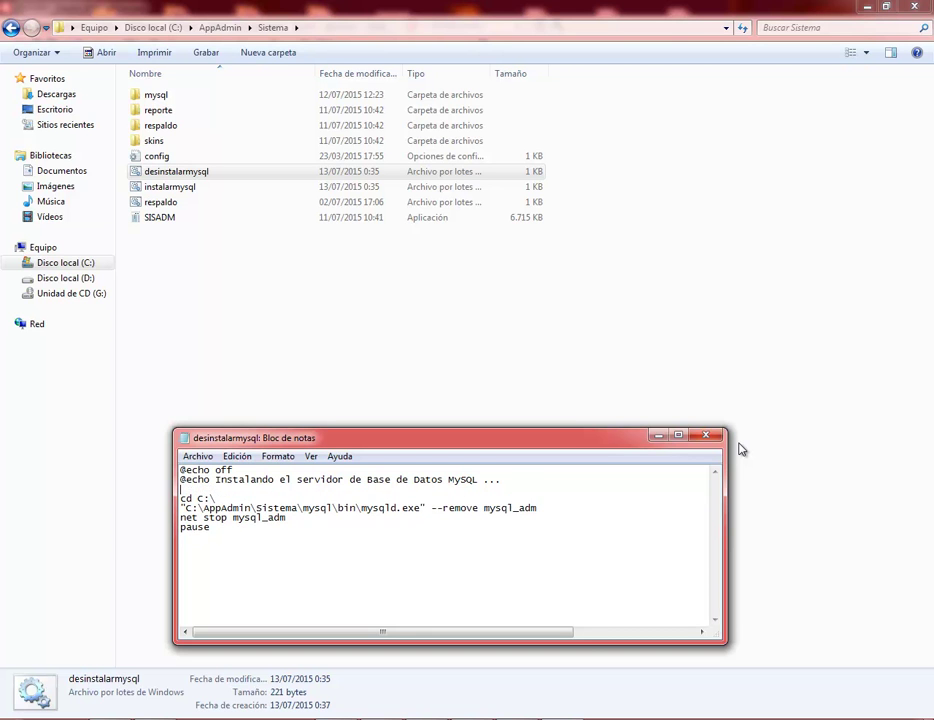
key("ctrl+v")
key("Delete")
key("Down")
key("Down")
key("shift+Down")
key("Delete")
Change the echo message to read "Desinstalando el servidor de Base de Datos MySQL ...".
key("Up")
key("Up")
key("Up")
key("Right")
key("Right")
key("Up")
key("Right")
key("Right")
key("Right")
key("Right")
key("Right")
key("Right")
key("Right")
key("Left")
key("Left")
key("Left")
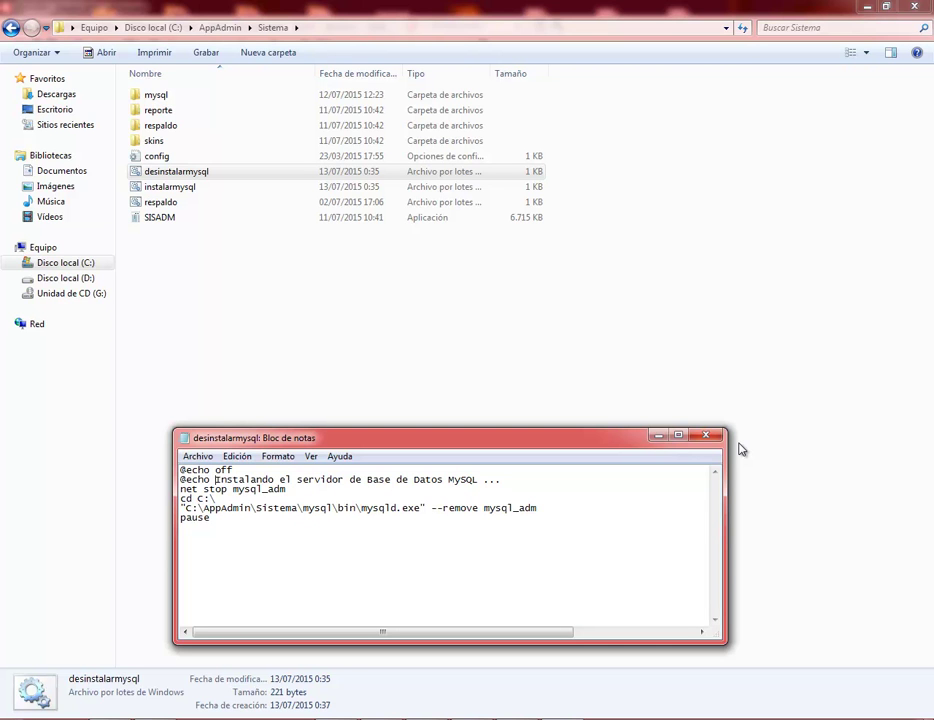
type("Des")
key("Delete")
type("in")
key("Right")
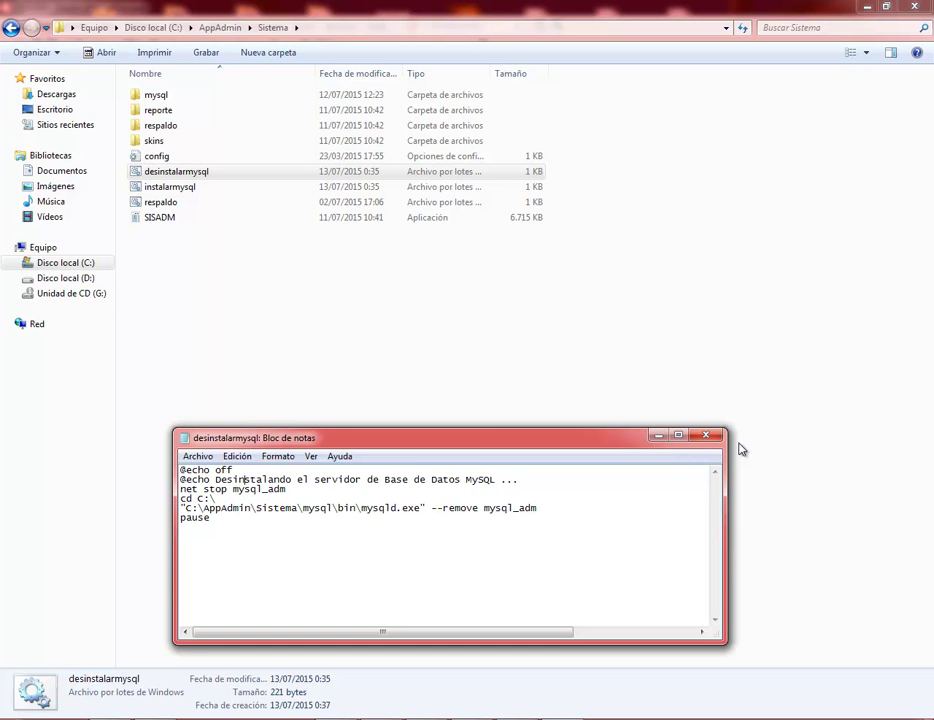
key("Right")
key("Right")
key("Right")
key("Right")
key("Right")
key("Right")
key("Right")
key("Right")
key("Right")
key("Right")
key("Right")
key("Right")
key("Right")
key("Right")
key("Right")
key("Right")
key("Right")
key("Right")
key("Right")
key("Right")
Close the desinstalarmysql batch file in Notepad, saving its changes.
left_click(706, 437)
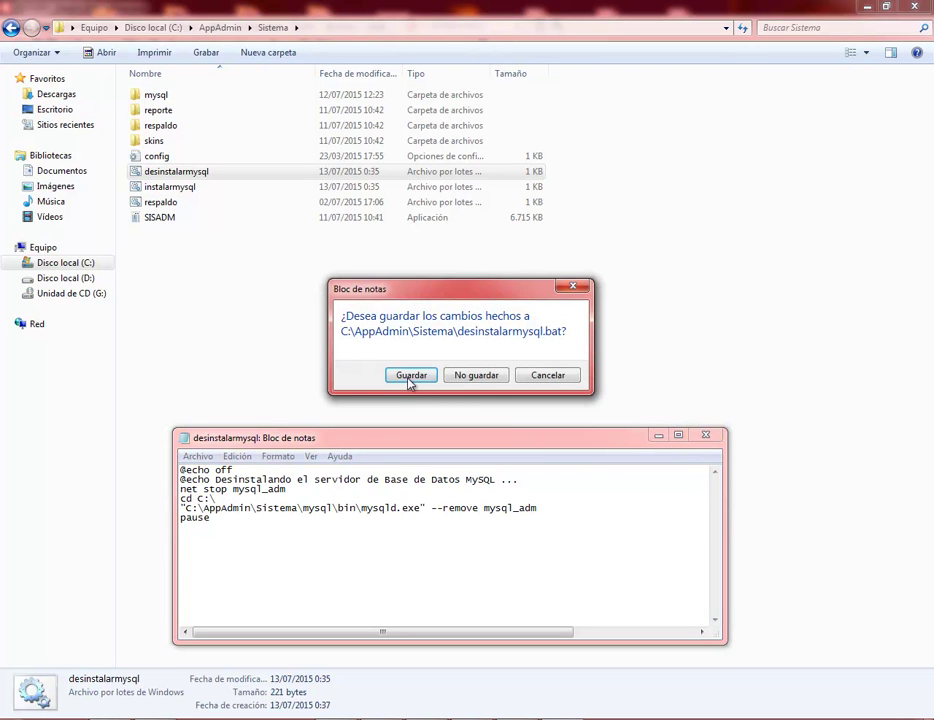
left_click(409, 375)
Switch to the Services window to check the MySQL entries in the list, then minimize it.
key("alt+Tab")
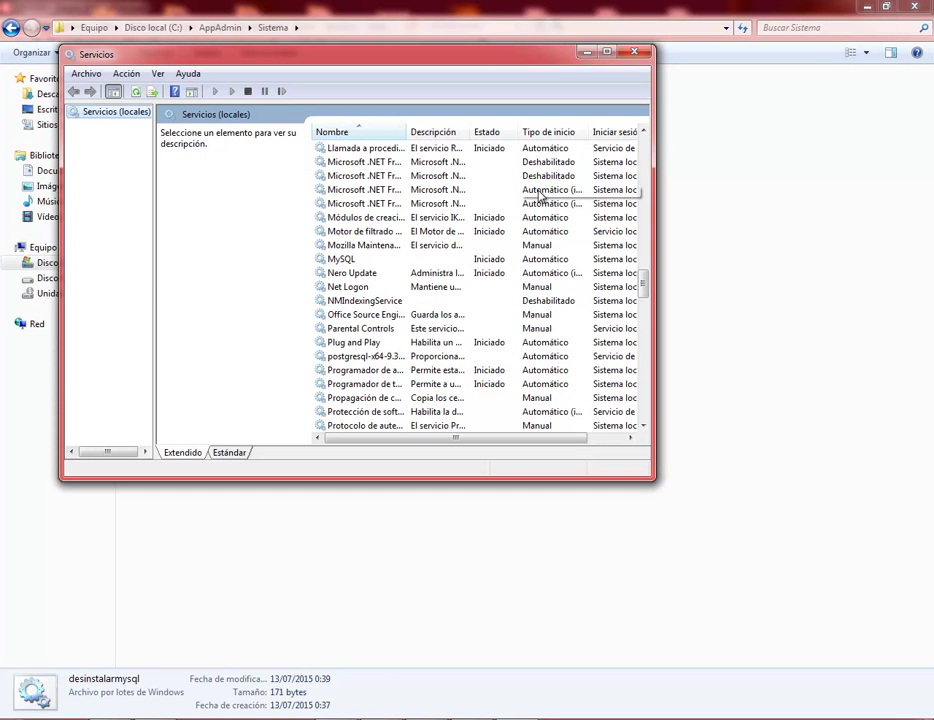
left_click(342, 259)
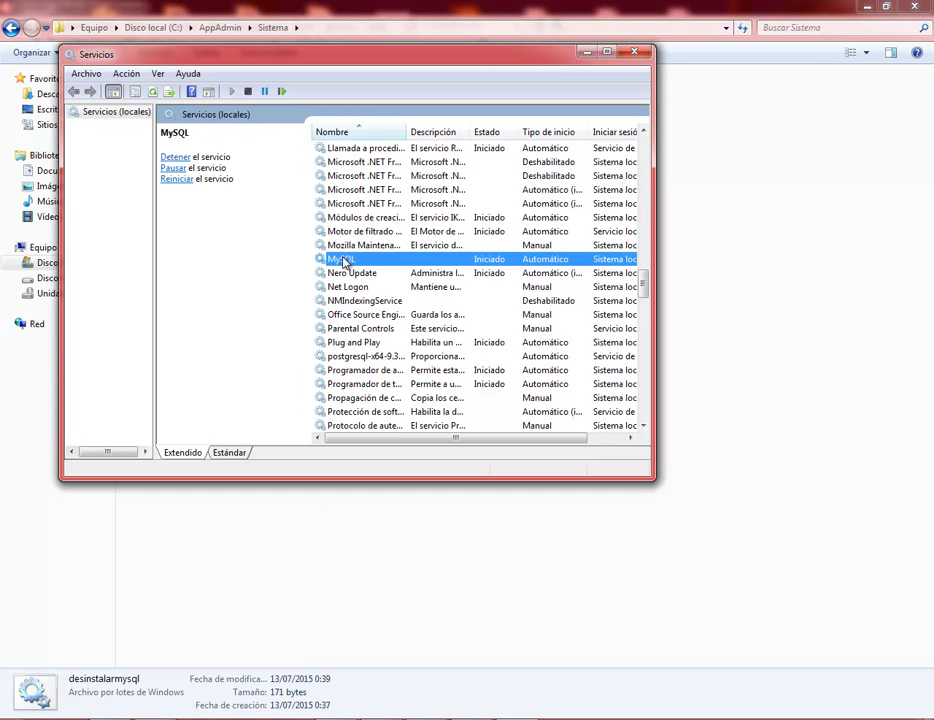
left_click(586, 51)
Close the open administrator Command Prompt and run the instalarmysql batch file as administrator, closing its console when it finishes.
left_click(494, 714)
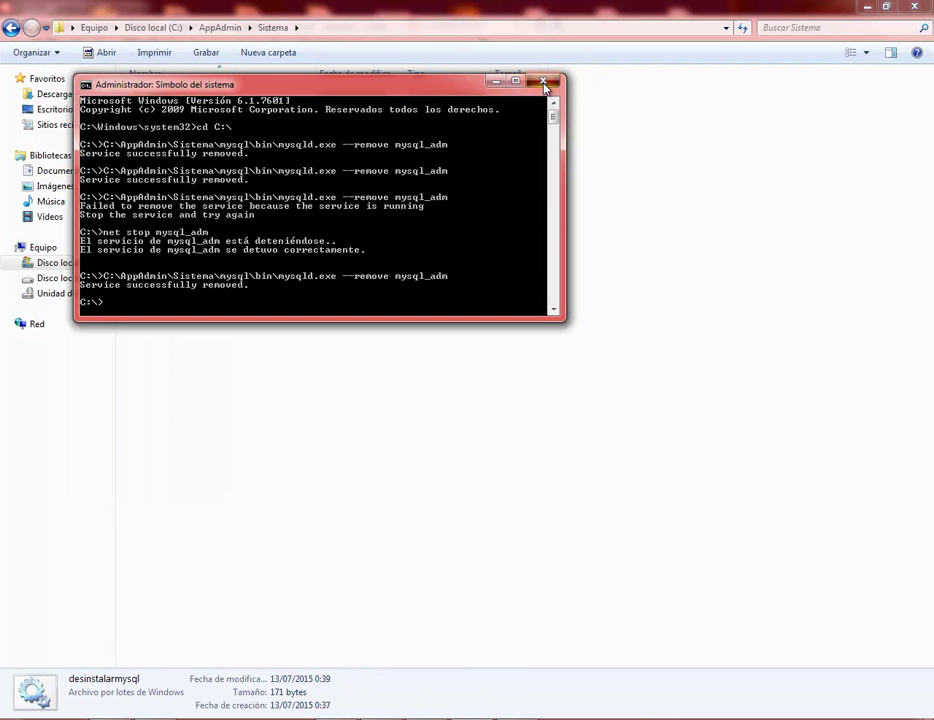
left_click(385, 57)
left_click(181, 190)
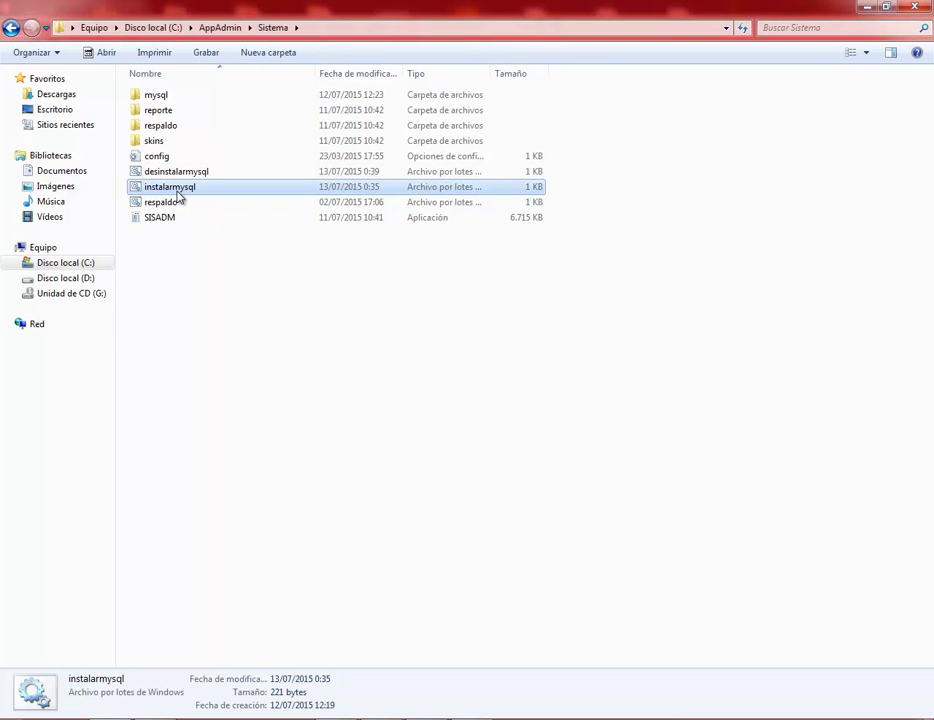
right_click(179, 193)
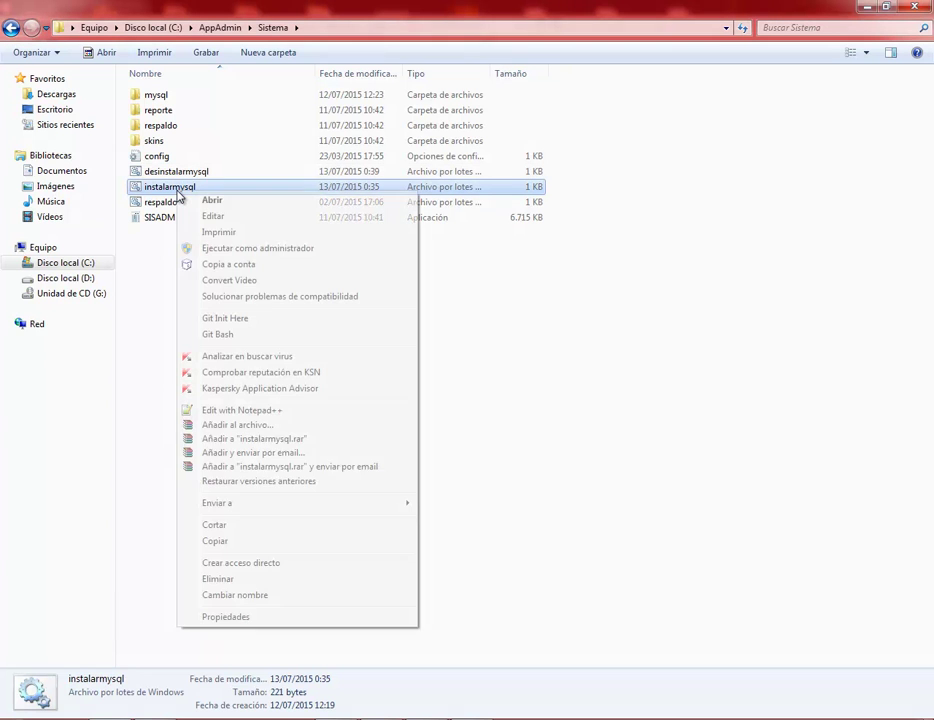
left_click(243, 249)
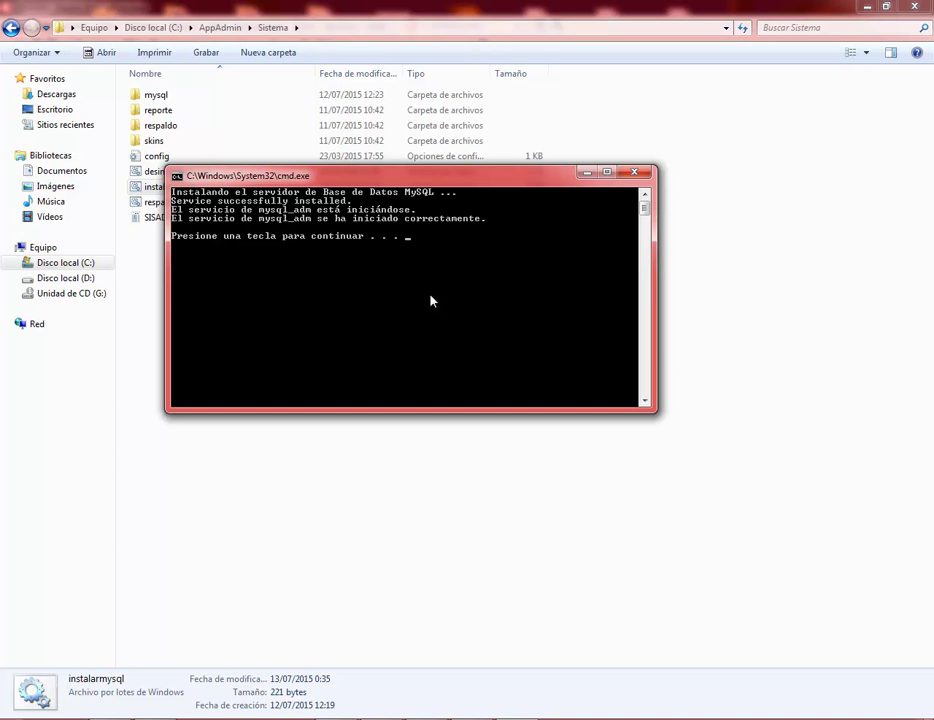
left_click(634, 172)
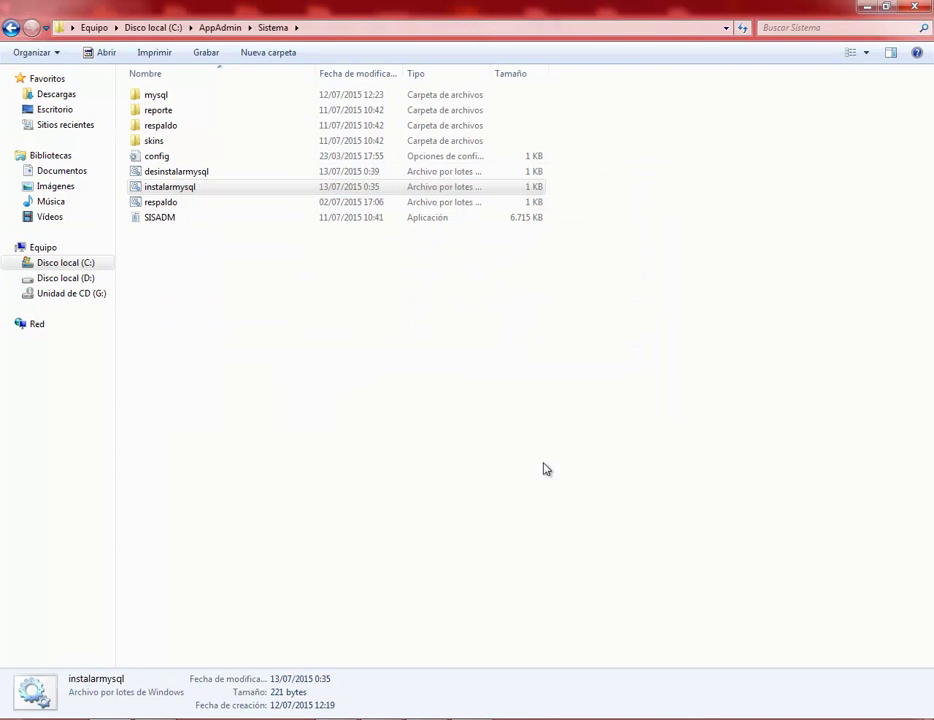
Refresh the Services list and inspect the mysql_adm service entry, then minimize the window.
left_click(486, 715)
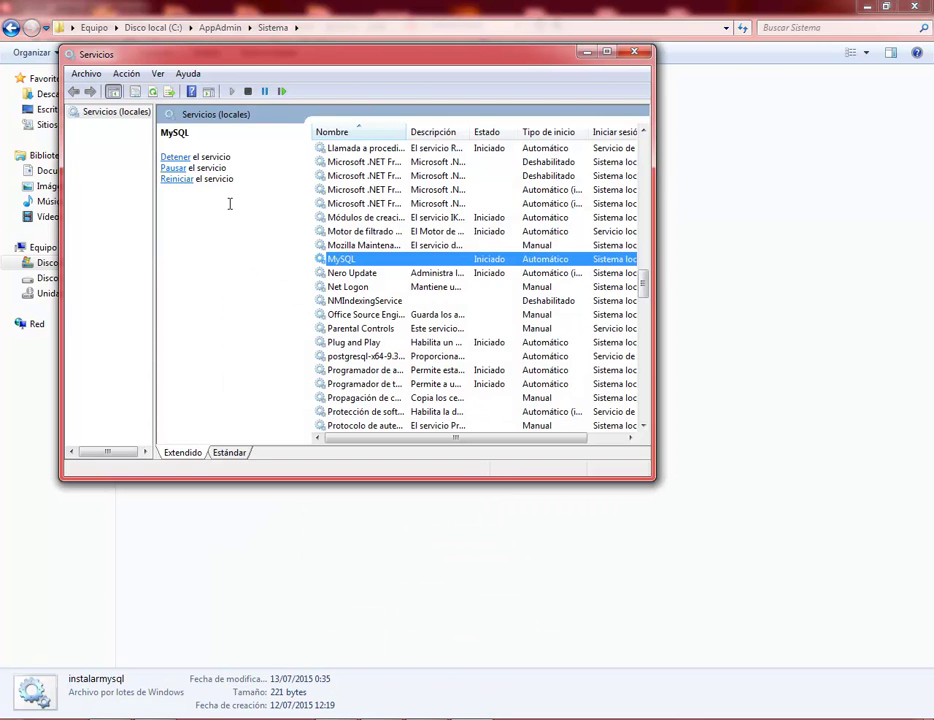
left_click(153, 92)
left_click(365, 275)
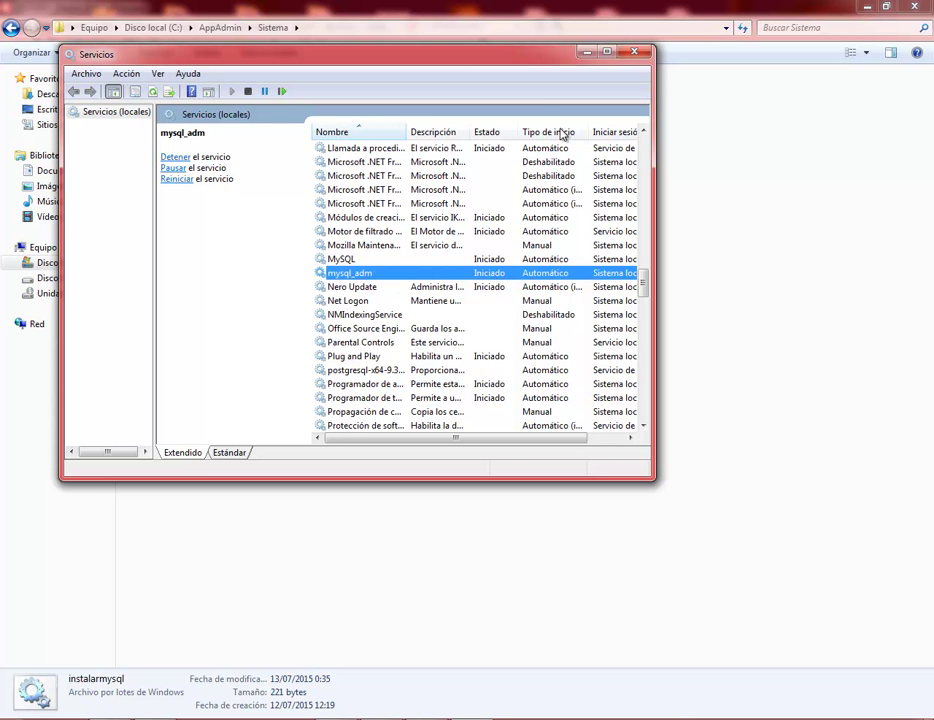
left_click(586, 57)
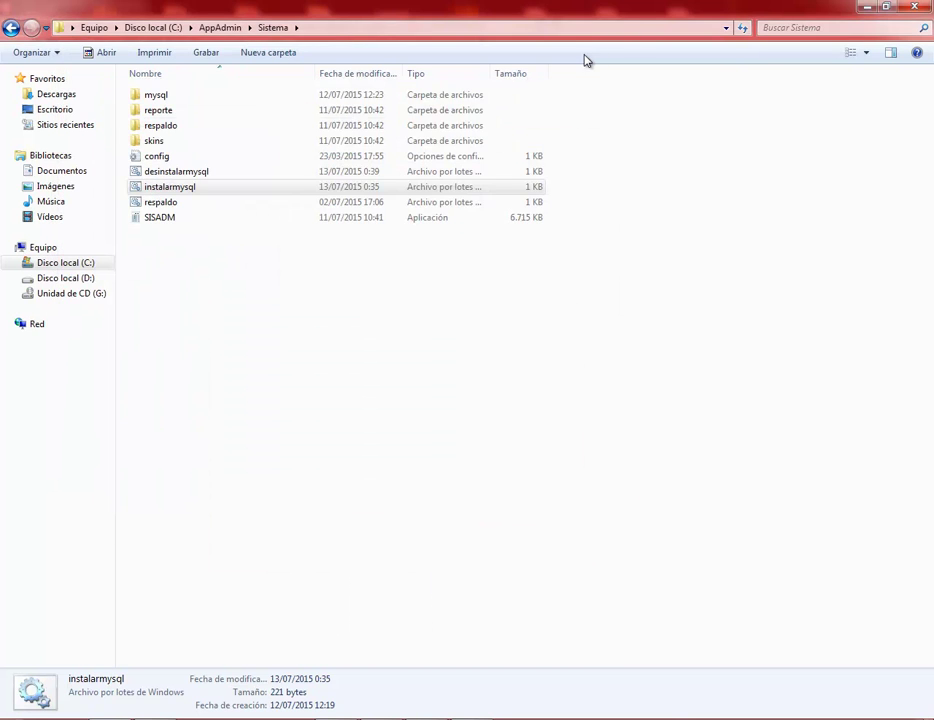
Run the desinstalarmysql batch file as administrator and dismiss its closing pause prompt.
left_click(200, 174)
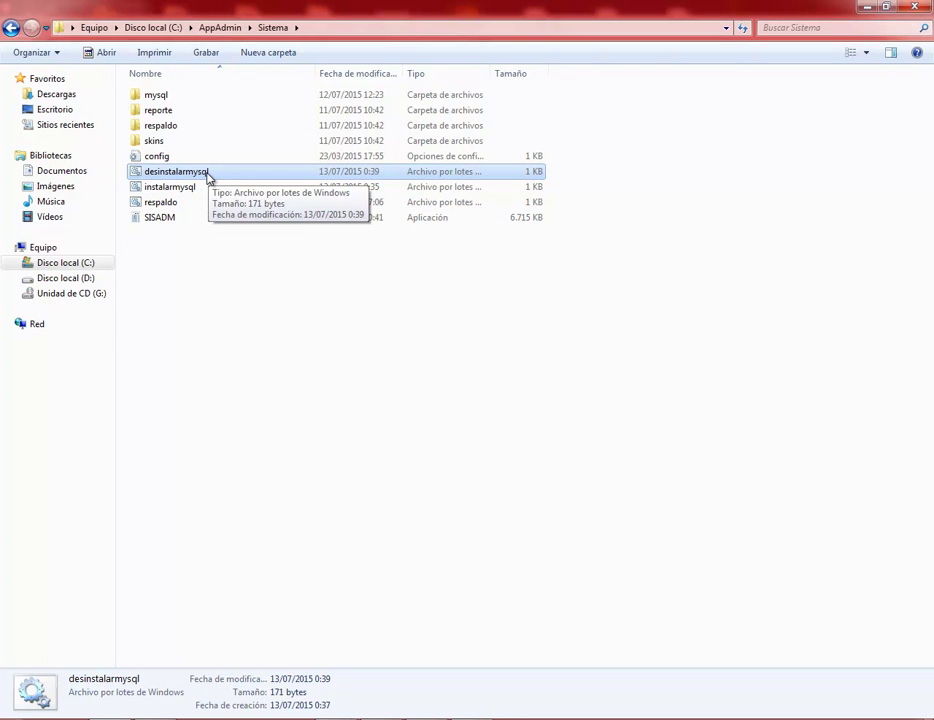
right_click(208, 177)
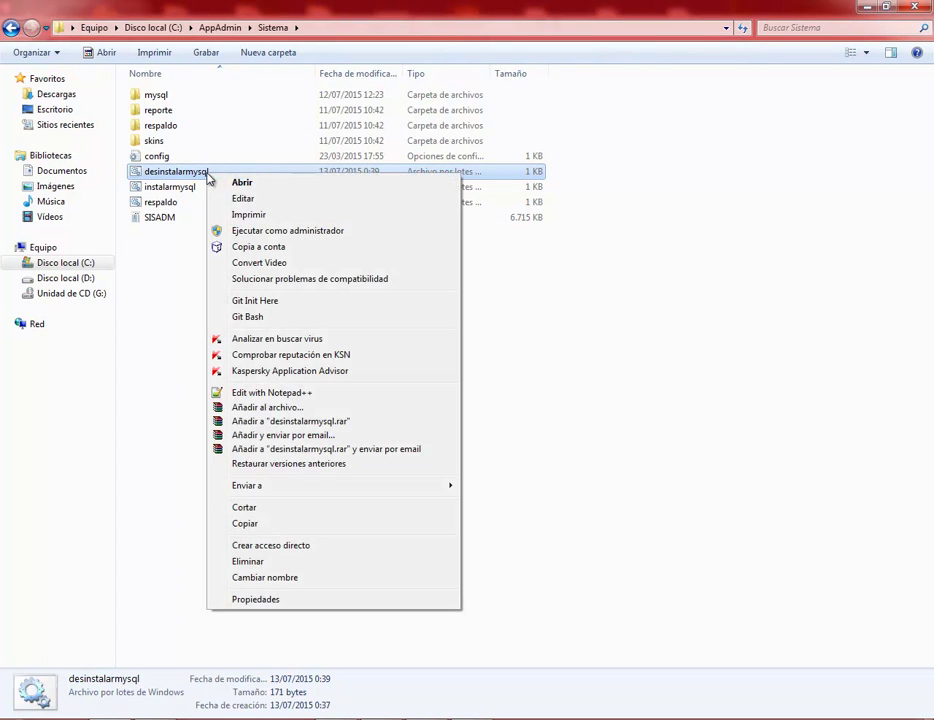
left_click(297, 231)
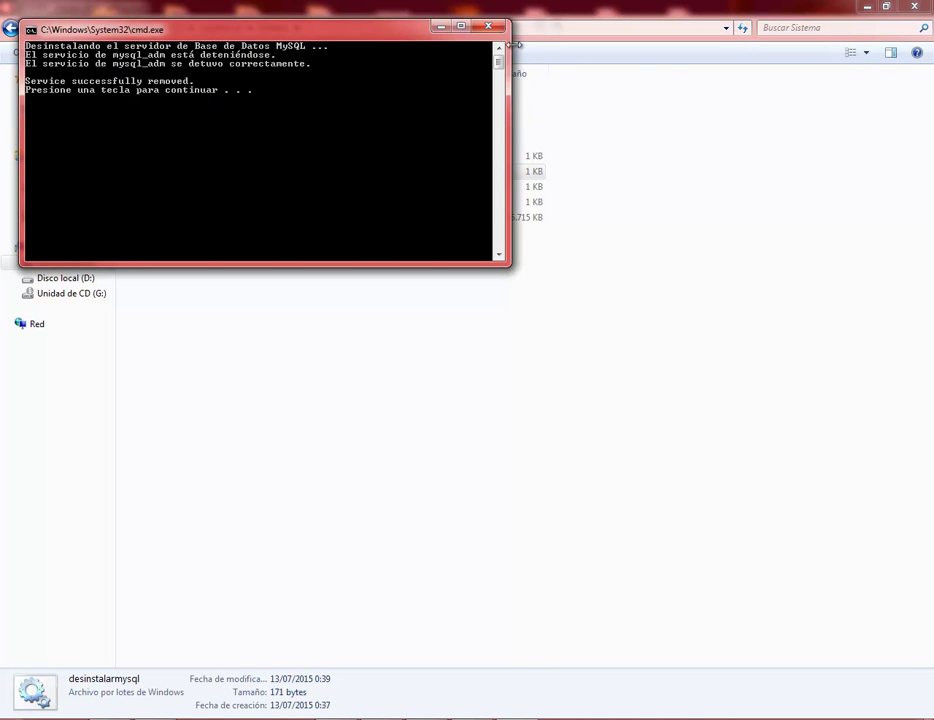
key("Return")
Refresh the Services list to check whether mysql_adm is still listed, then close the Services window.
left_click(476, 716)
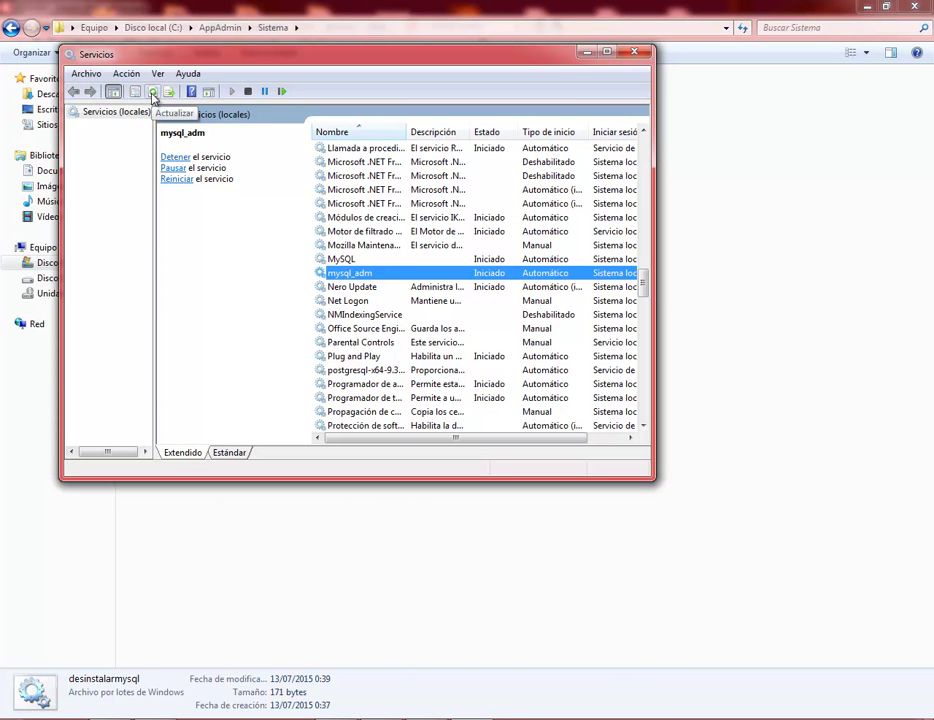
left_click(153, 92)
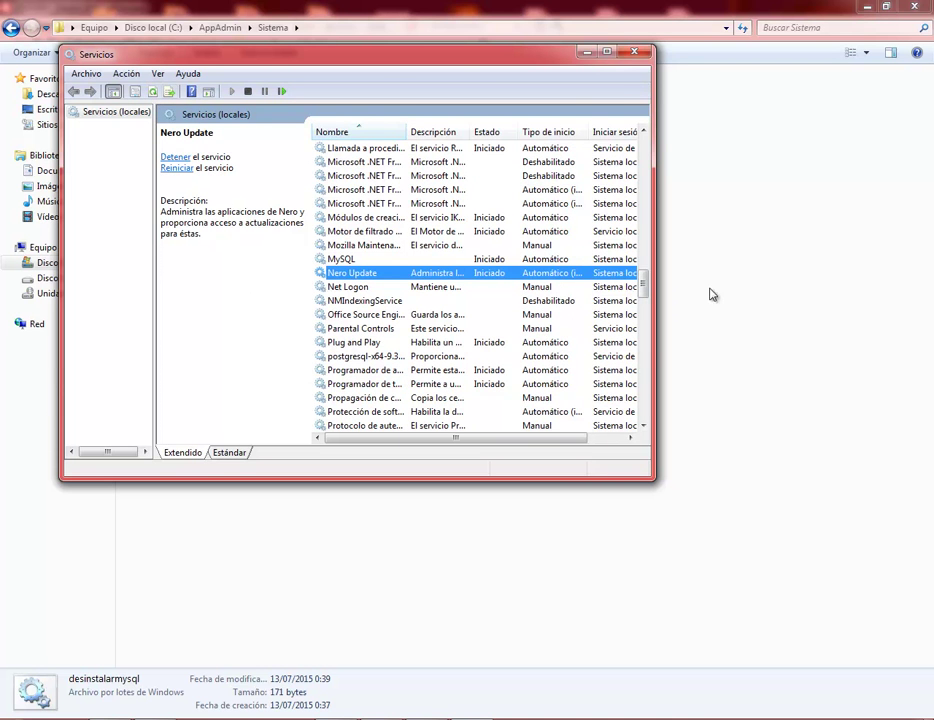
left_click(633, 53)
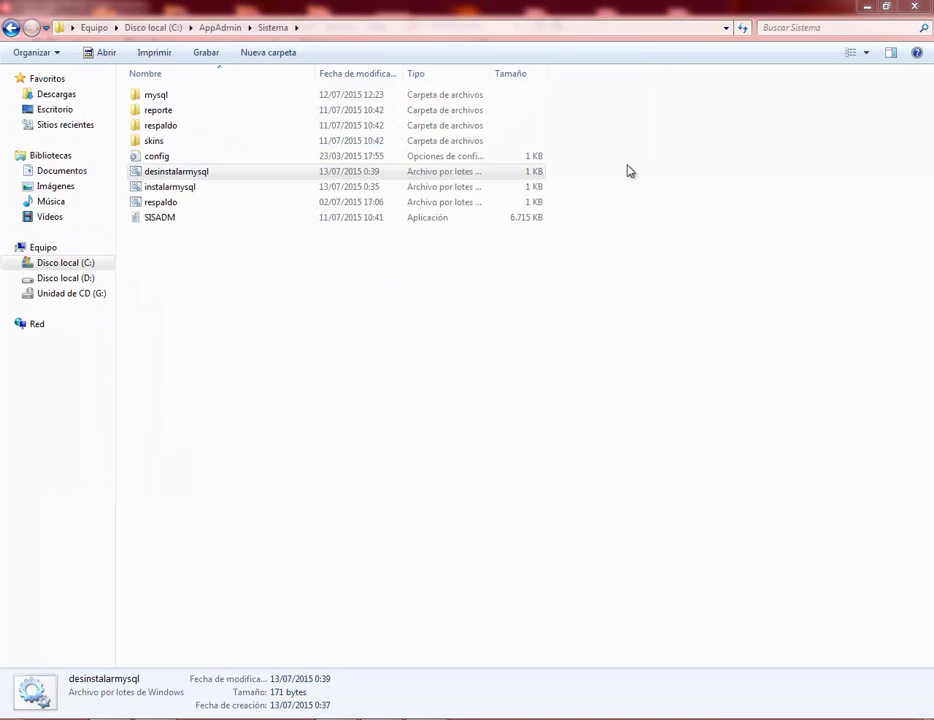